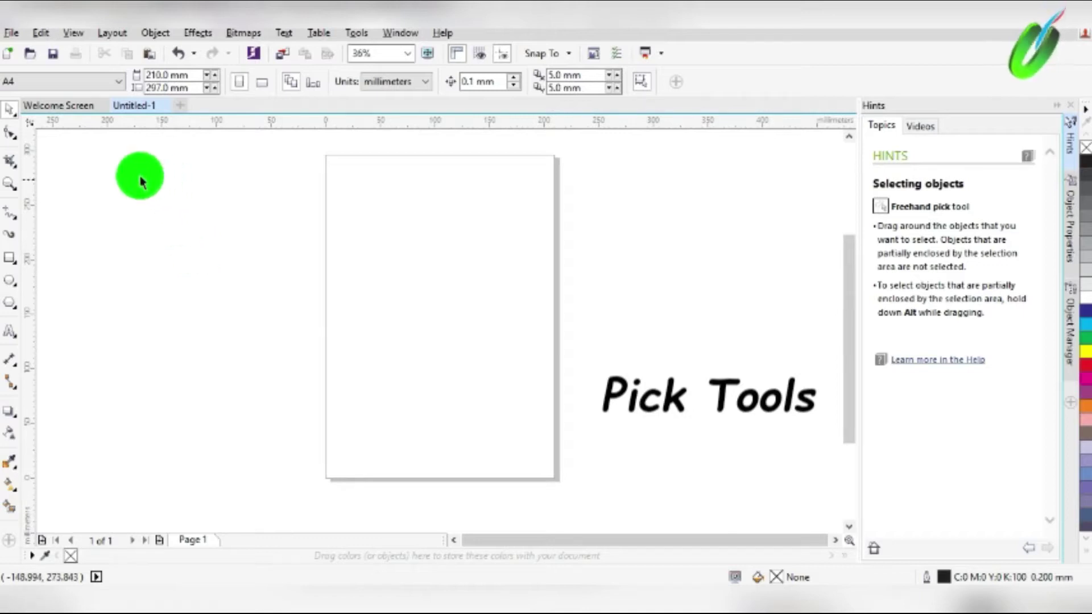
Draw a rectangle to the left of the page with the Rectangle tool
{"action": "left_click_drag", "start_coordinate": [145, 163], "coordinate": [414, 410]}
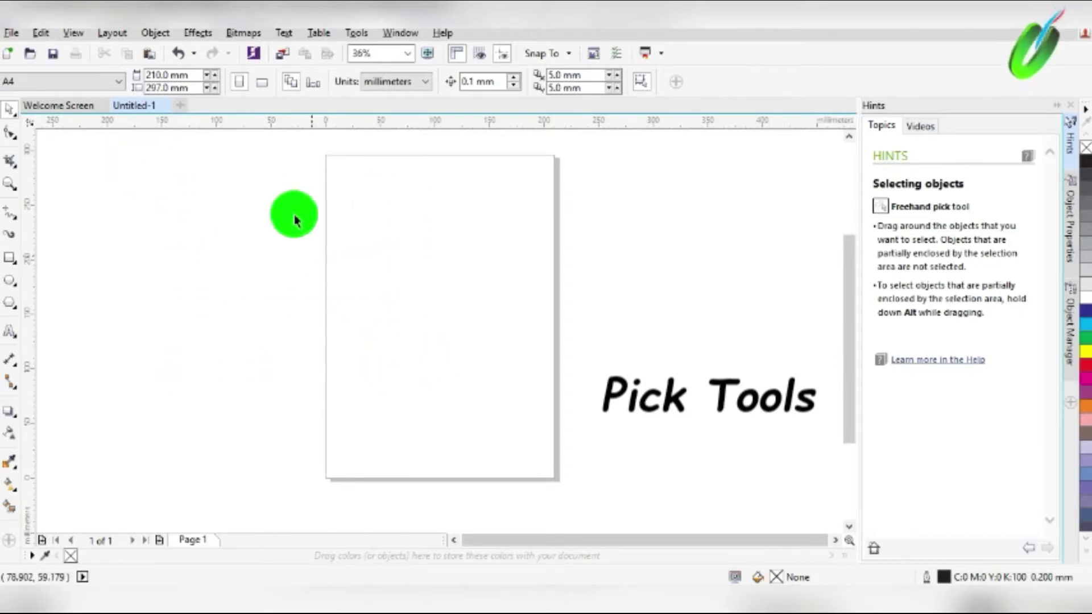
{"action": "left_click", "coordinate": [11, 259]}
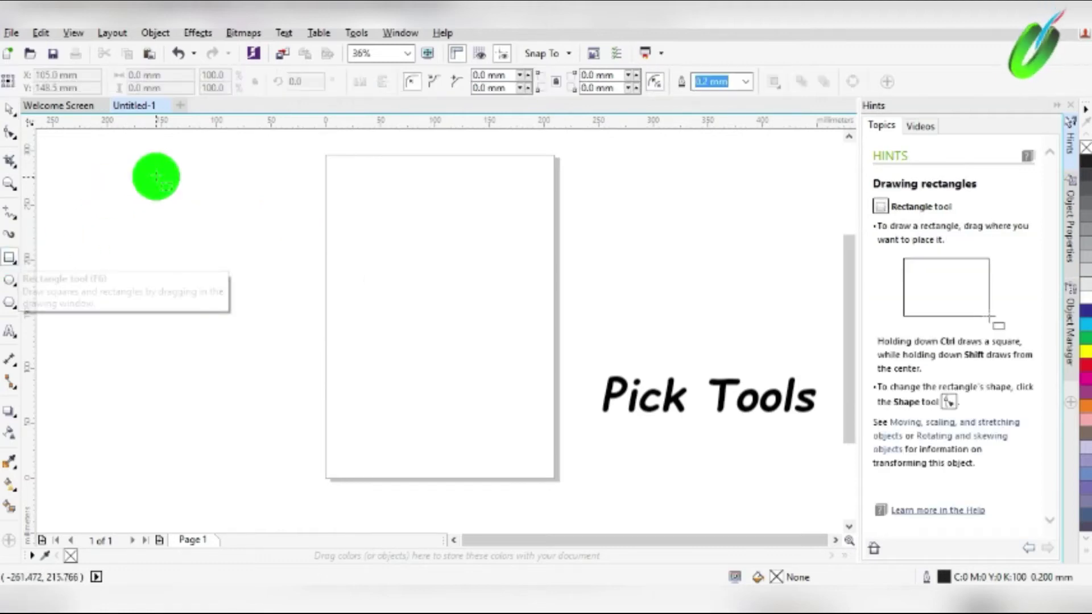
{"action": "left_click_drag", "start_coordinate": [156, 176], "coordinate": [267, 278]}
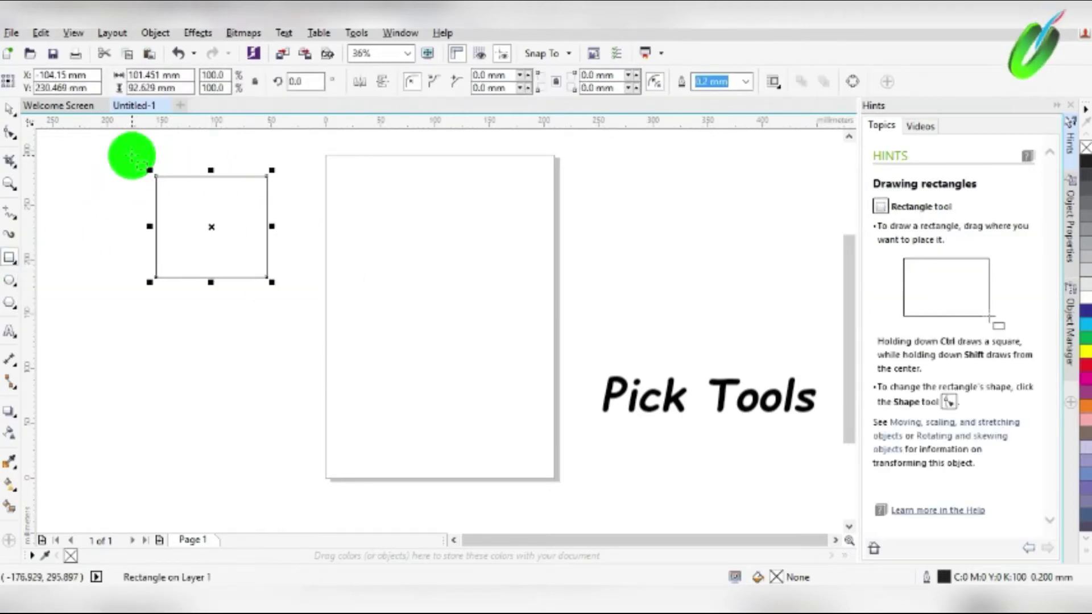
{"action": "left_click", "coordinate": [10, 108]}
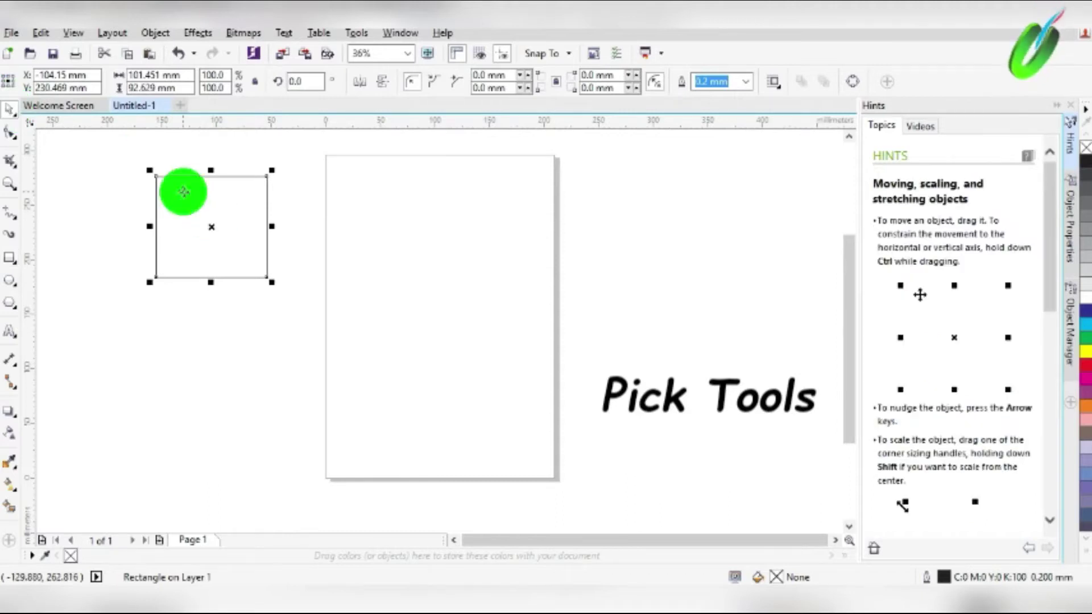
Drag the rectangle onto the page, place copies across it, and marquee-select all three
{"action": "mouse_move", "coordinate": [212, 227]}
{"action": "left_mouse_down"}
{"action": "mouse_move", "coordinate": [474, 303]}
{"action": "mouse_move", "coordinate": [313, 294]}
{"action": "left_mouse_up"}
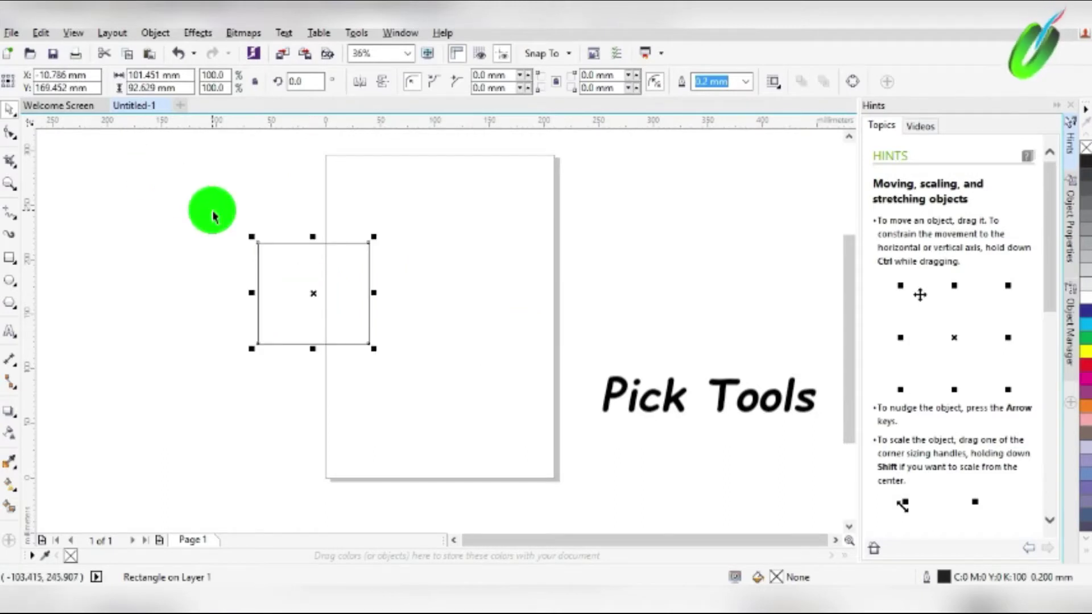
{"action": "left_click", "coordinate": [213, 216]}
{"action": "mouse_move", "coordinate": [211, 208]}
{"action": "left_mouse_down"}
{"action": "mouse_move", "coordinate": [384, 378]}
{"action": "mouse_move", "coordinate": [407, 373]}
{"action": "left_mouse_up"}
{"action": "mouse_move", "coordinate": [310, 293]}
{"action": "left_mouse_down"}
{"action": "mouse_move", "coordinate": [434, 292]}
{"action": "mouse_move", "coordinate": [590, 372]}
{"action": "mouse_move", "coordinate": [576, 318]}
{"action": "mouse_move", "coordinate": [400, 416]}
{"action": "left_mouse_up"}
{"action": "left_click", "coordinate": [278, 181]}
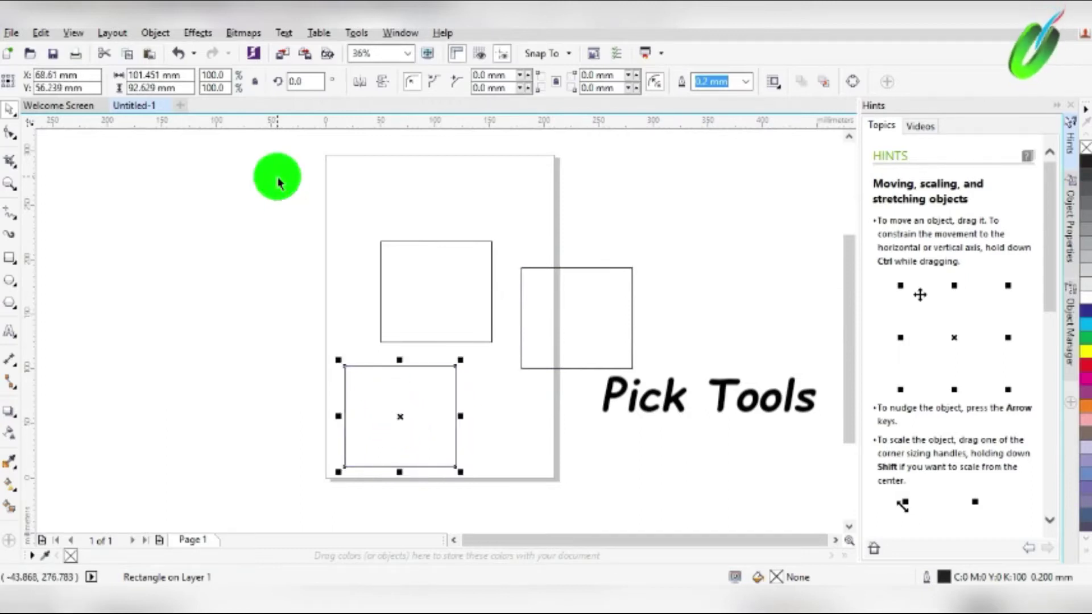
{"action": "left_click_drag", "start_coordinate": [265, 180], "coordinate": [663, 512]}
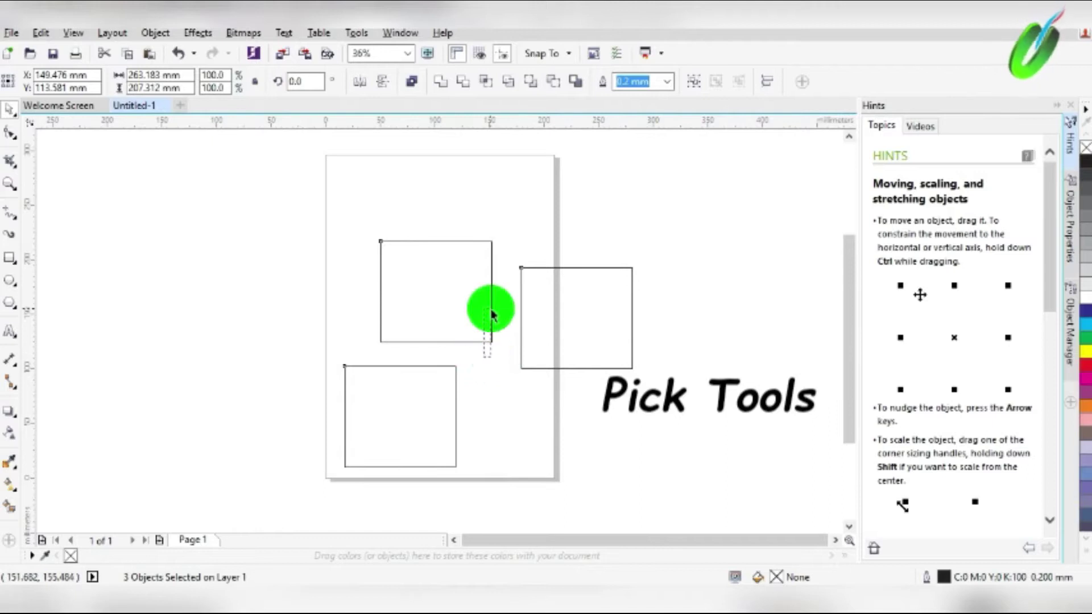
Select all three rectangles and scale them down twice from the corner handles
{"action": "left_click", "coordinate": [354, 207]}
{"action": "scroll", "coordinate": [625, 540], "scroll_direction": "down", "scroll_amount": 1}
{"action": "scroll", "coordinate": [626, 543], "scroll_direction": "down", "scroll_amount": 1}
{"action": "key", "text": "ctrl+a"}
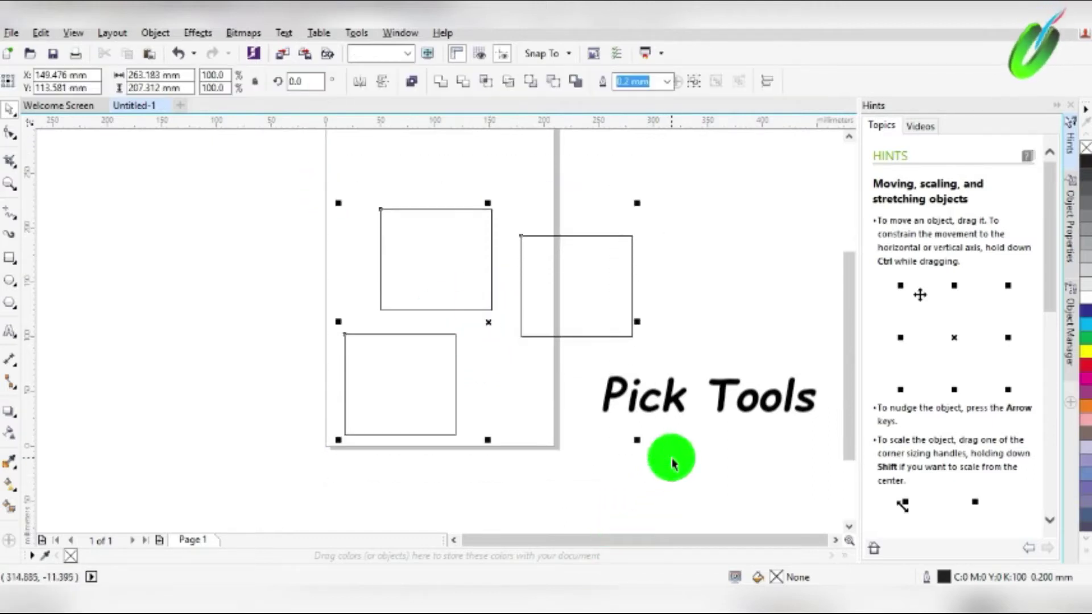
{"action": "left_click_drag", "start_coordinate": [638, 441], "coordinate": [529, 386]}
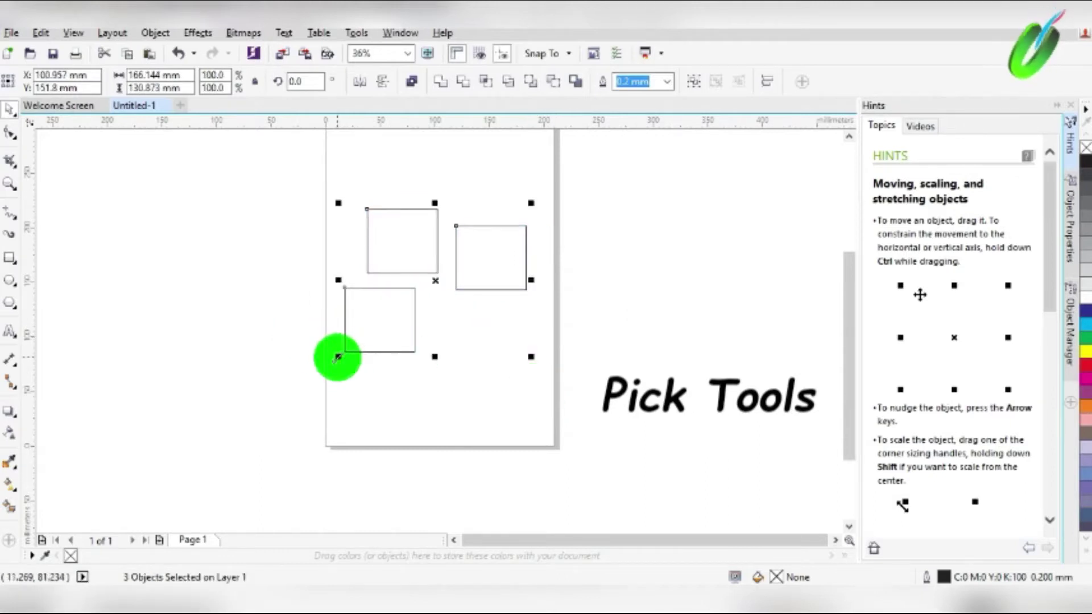
{"action": "mouse_move", "coordinate": [338, 356]}
{"action": "left_mouse_down"}
{"action": "mouse_move", "coordinate": [425, 288]}
{"action": "mouse_move", "coordinate": [358, 341]}
{"action": "left_mouse_up"}
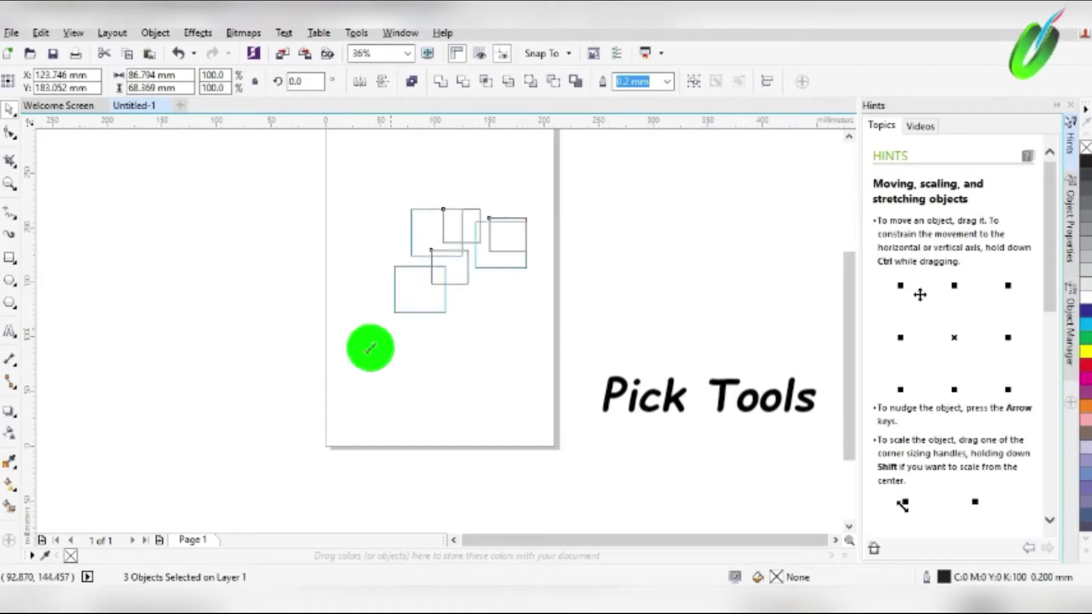
Rotate the three rectangles together to about 47 degrees and shift them up-left
{"action": "left_click", "coordinate": [425, 257]}
{"action": "left_click_drag", "start_coordinate": [533, 203], "coordinate": [501, 312]}
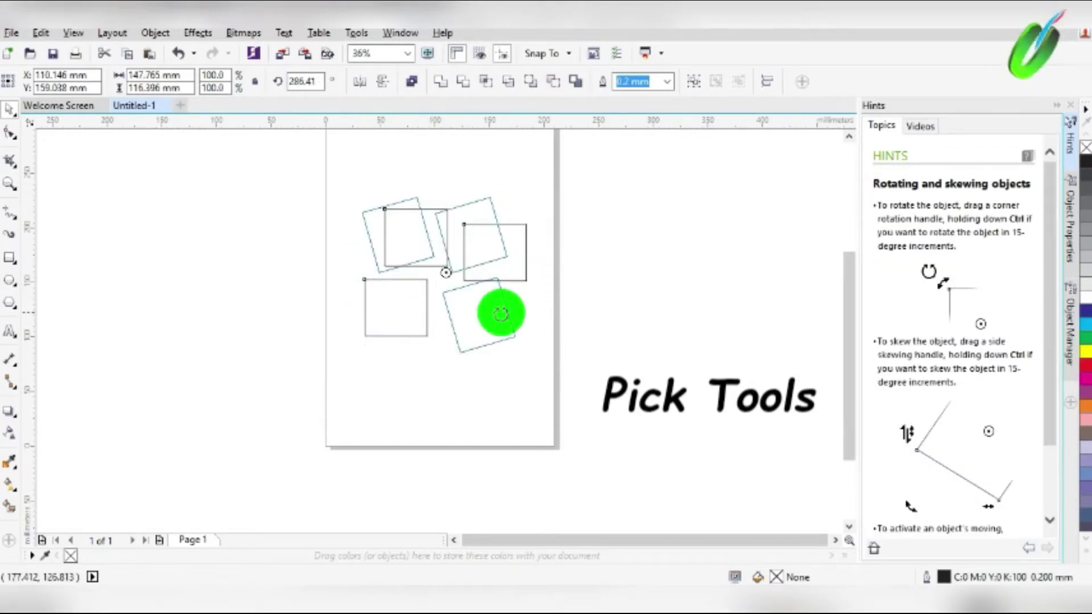
{"action": "left_click_drag", "start_coordinate": [521, 357], "coordinate": [475, 173]}
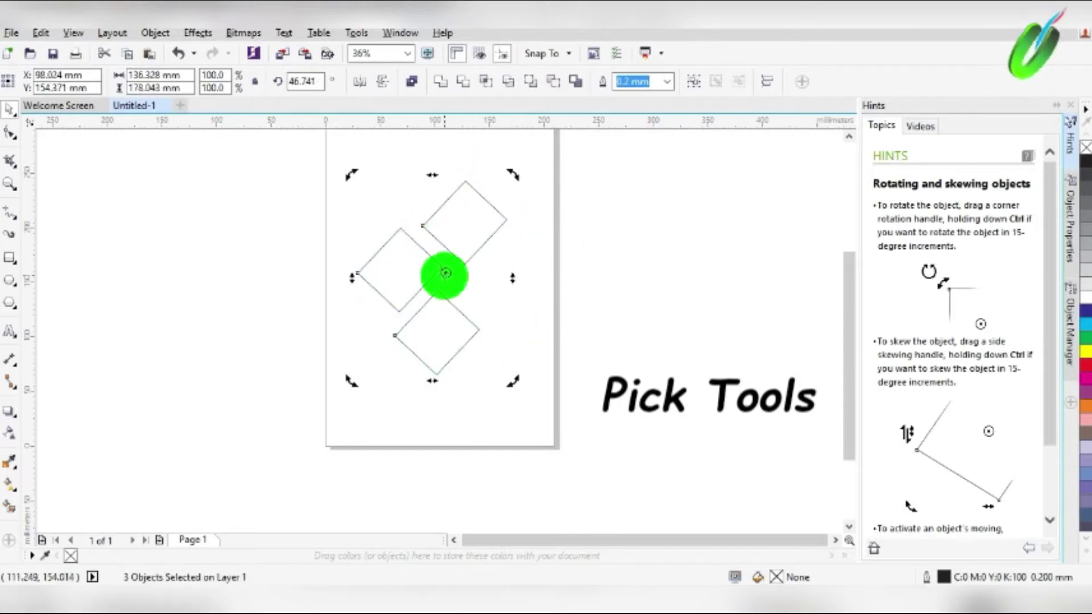
{"action": "left_click_drag", "start_coordinate": [444, 271], "coordinate": [439, 244]}
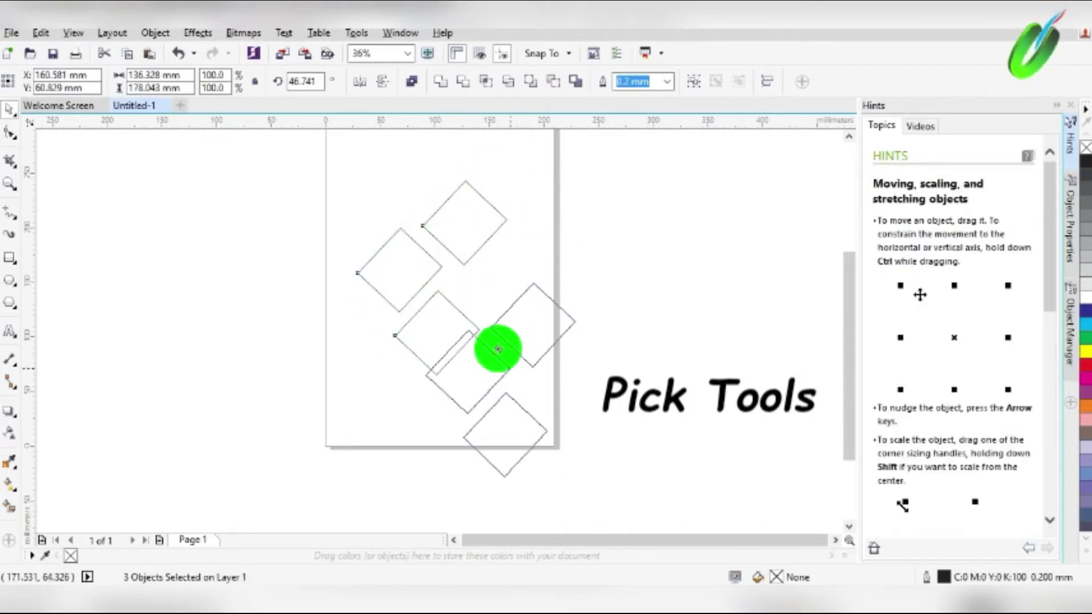
Reposition the rotation centre and rotate the rectangles into diamonds at 98.984 degrees
{"action": "left_click", "coordinate": [426, 227]}
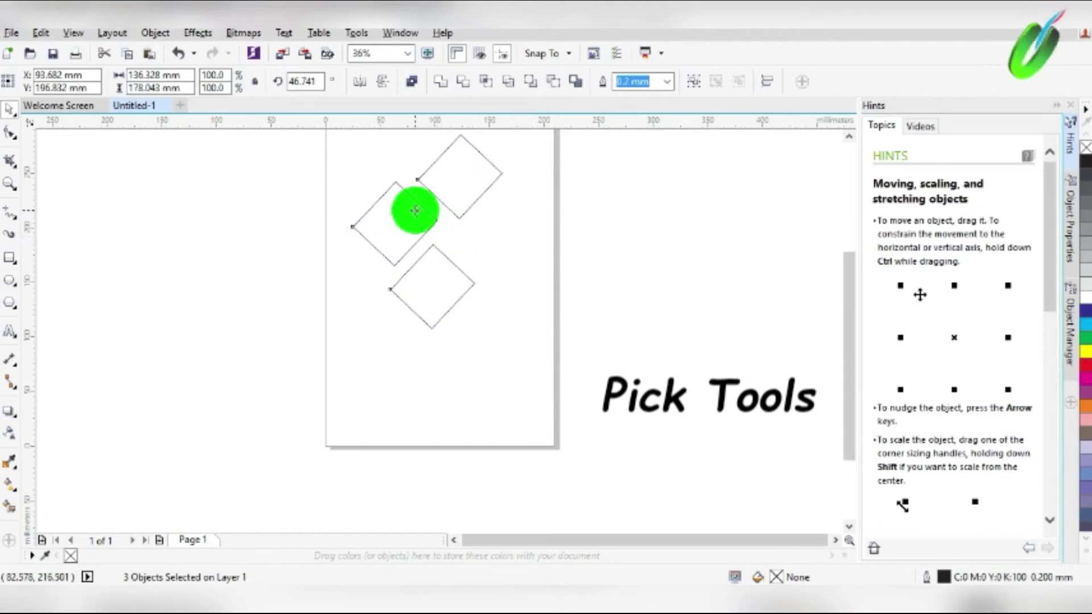
{"action": "left_click_drag", "start_coordinate": [427, 230], "coordinate": [496, 321]}
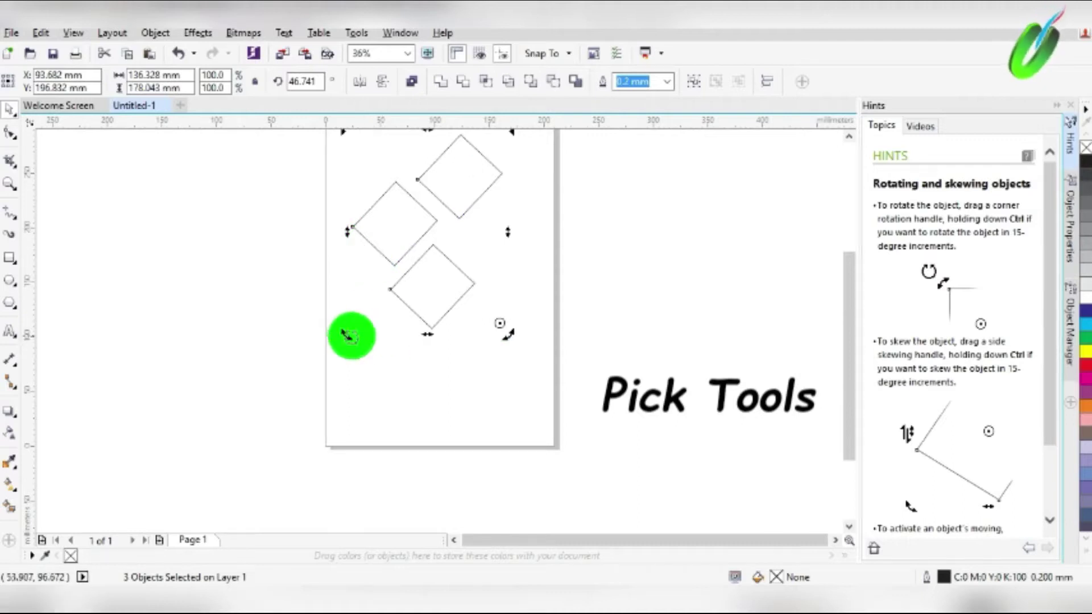
{"action": "left_click_drag", "start_coordinate": [344, 336], "coordinate": [370, 514]}
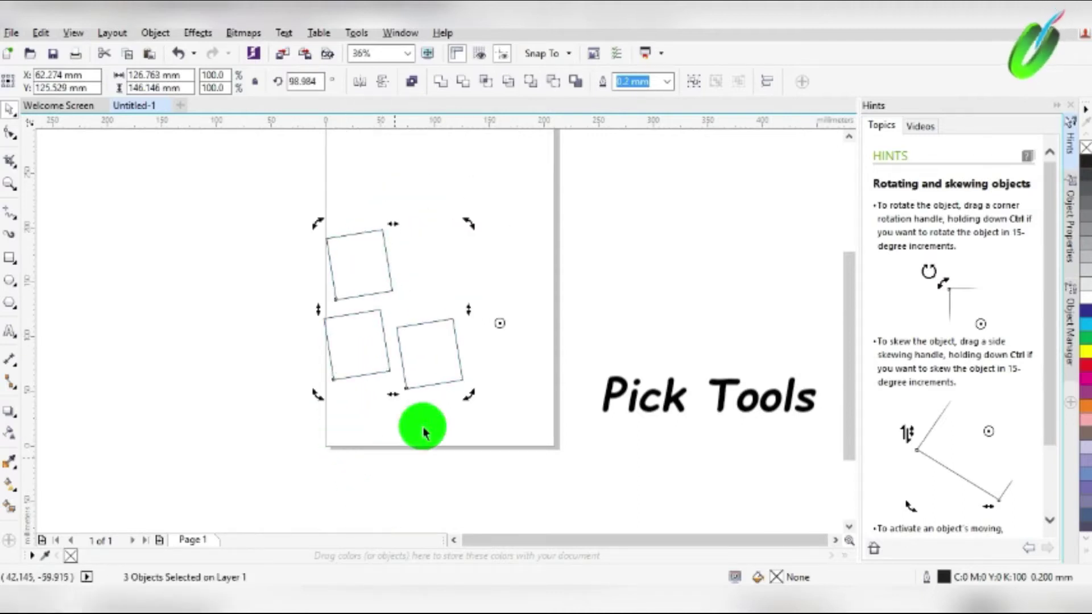
{"action": "left_click_drag", "start_coordinate": [499, 323], "coordinate": [400, 290]}
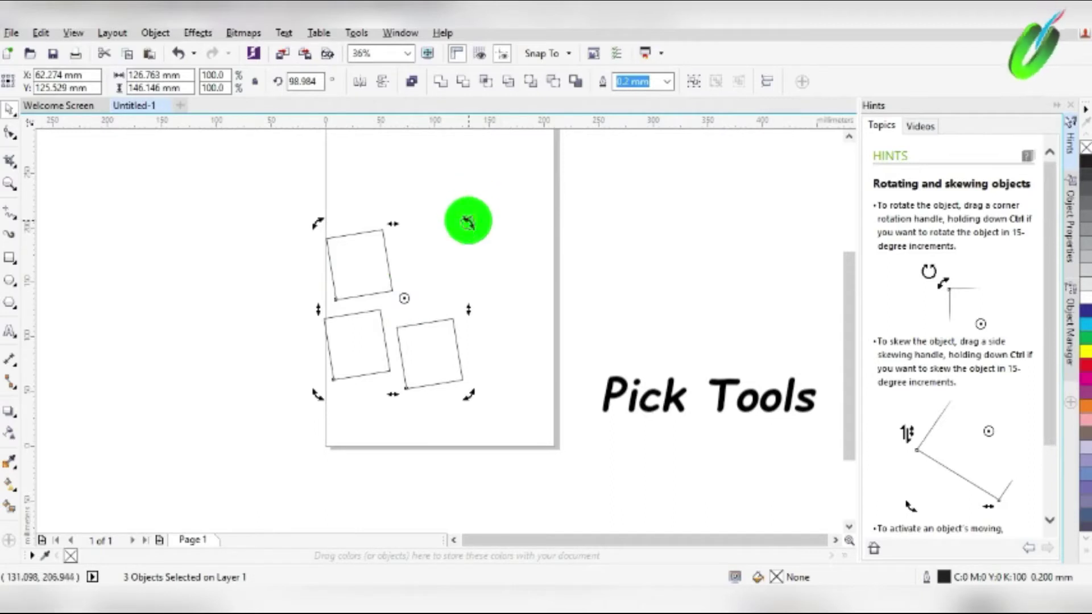
{"action": "left_click_drag", "start_coordinate": [467, 221], "coordinate": [531, 297]}
Switch from the Pick tool to Freehand Pick
{"action": "left_click", "coordinate": [252, 238]}
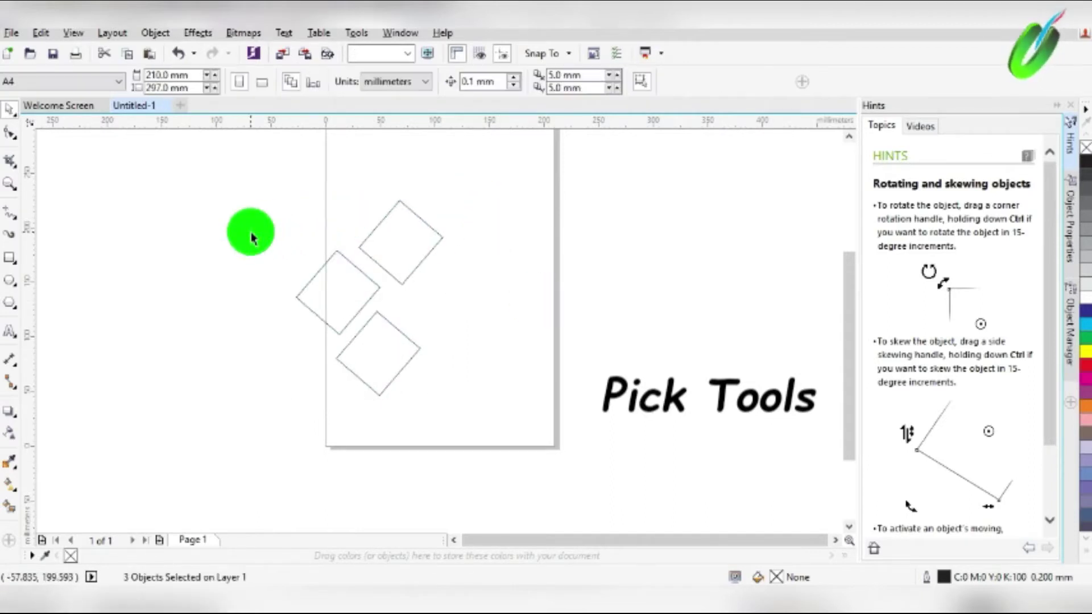
{"action": "left_click", "coordinate": [356, 273]}
{"action": "left_click", "coordinate": [14, 119]}
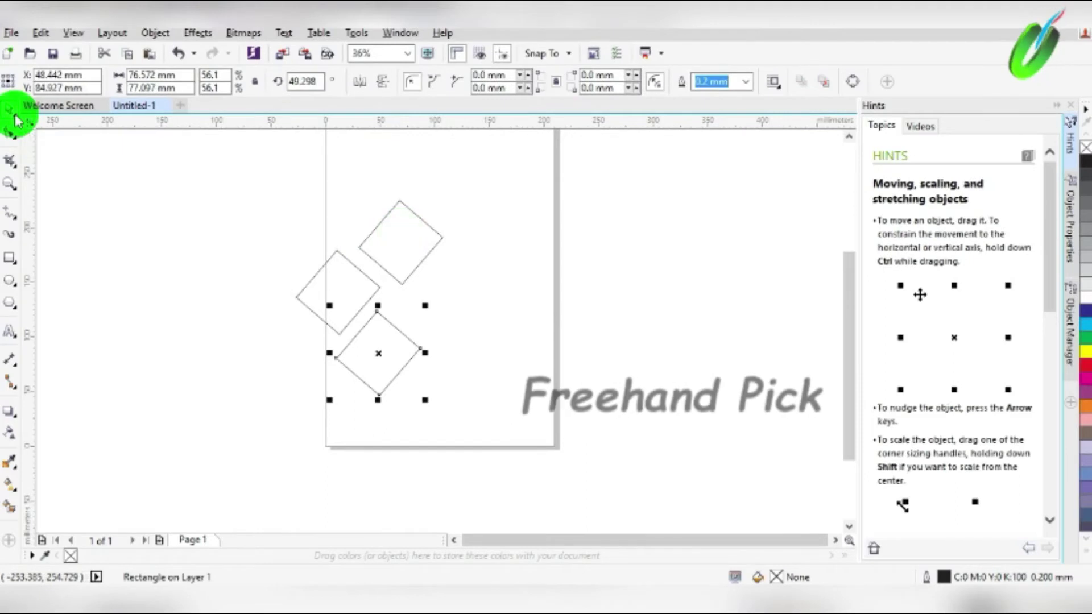
{"action": "left_click", "coordinate": [16, 119]}
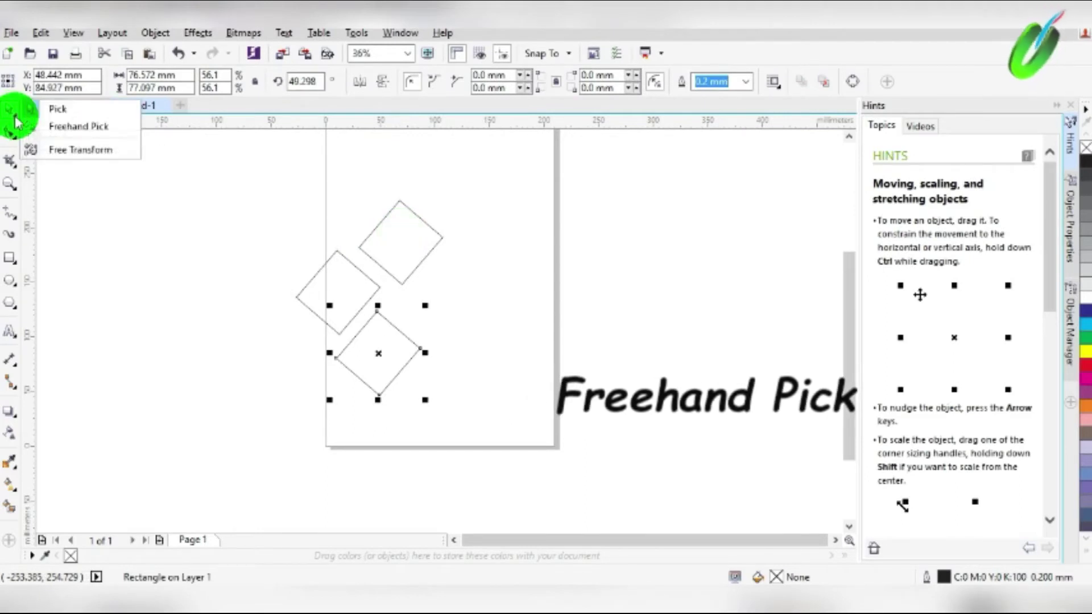
{"action": "left_click", "coordinate": [56, 126]}
Lasso-select the top, right and left diamonds one at a time with freehand outlines
{"action": "mouse_move", "coordinate": [253, 195]}
{"action": "left_mouse_down"}
{"action": "mouse_move", "coordinate": [436, 263]}
{"action": "mouse_move", "coordinate": [465, 186]}
{"action": "left_mouse_up"}
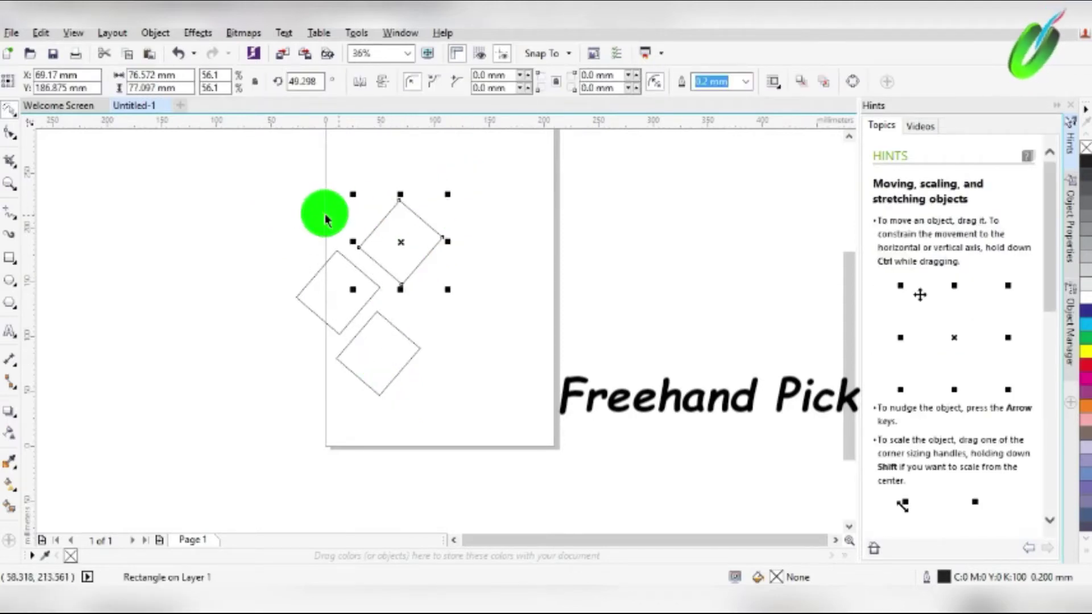
{"action": "mouse_move", "coordinate": [346, 245]}
{"action": "left_mouse_down"}
{"action": "mouse_move", "coordinate": [469, 226]}
{"action": "mouse_move", "coordinate": [385, 209]}
{"action": "left_mouse_up"}
{"action": "mouse_move", "coordinate": [382, 309]}
{"action": "left_mouse_down"}
{"action": "mouse_move", "coordinate": [433, 433]}
{"action": "mouse_move", "coordinate": [334, 314]}
{"action": "mouse_move", "coordinate": [390, 309]}
{"action": "mouse_move", "coordinate": [487, 358]}
{"action": "left_mouse_up"}
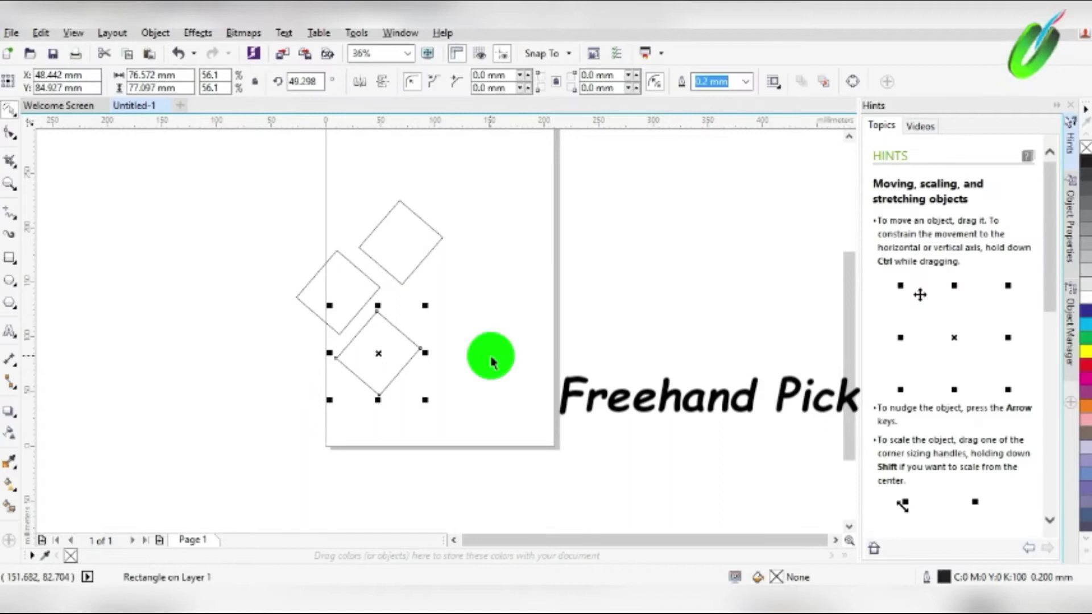
{"action": "mouse_move", "coordinate": [302, 228]}
{"action": "left_mouse_down"}
{"action": "mouse_move", "coordinate": [390, 317]}
{"action": "mouse_move", "coordinate": [378, 273]}
{"action": "left_mouse_up"}
{"action": "left_click_drag", "start_coordinate": [317, 210], "coordinate": [513, 195]}
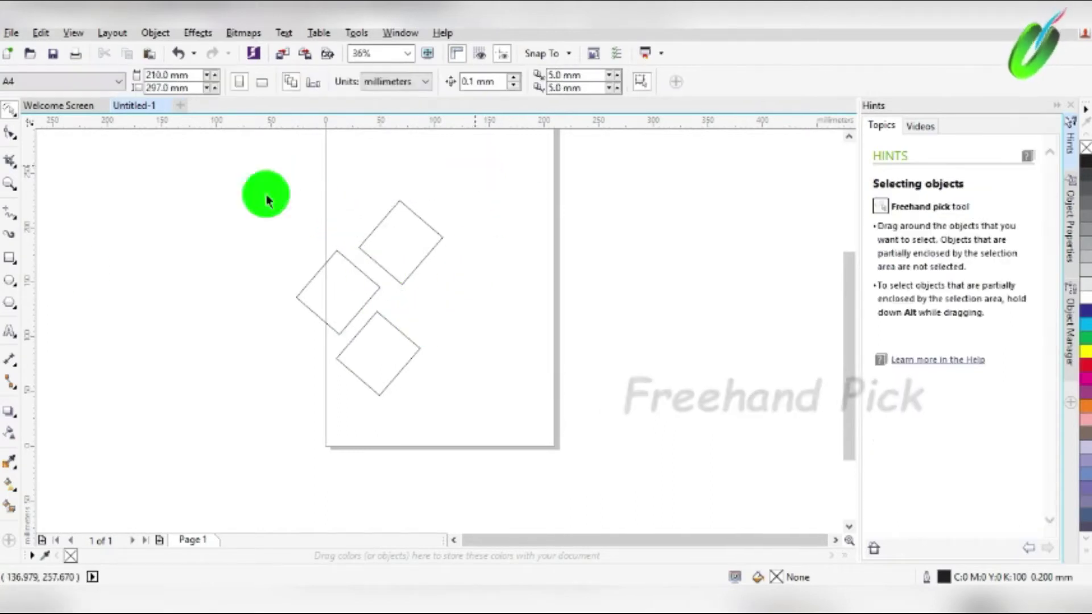
With Free Transform, flatten the top diamond and stretch it into a large, wide cyan rhombus
{"action": "left_click", "coordinate": [17, 120]}
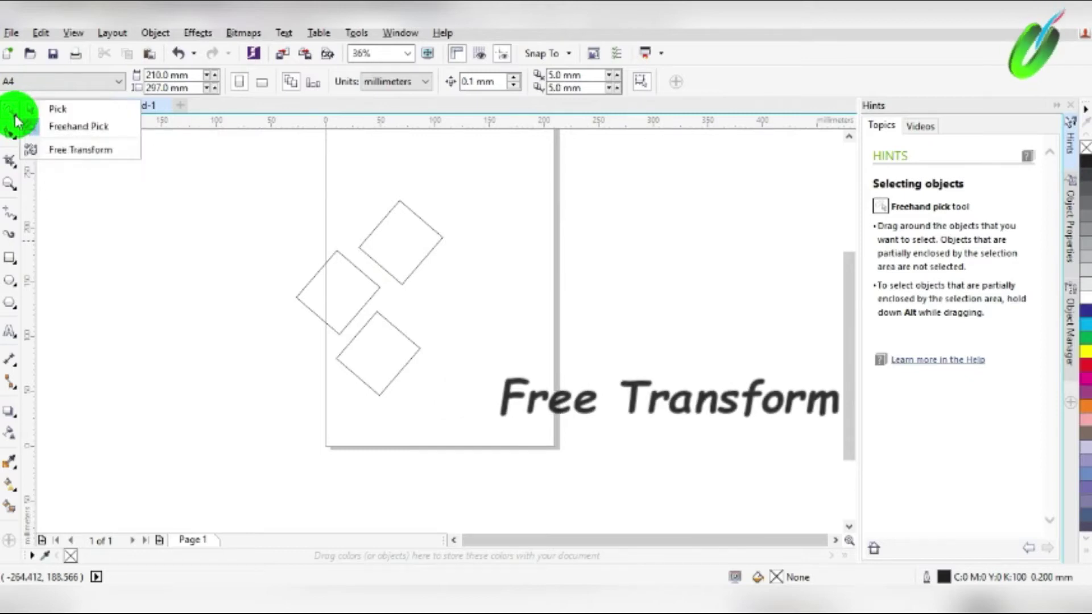
{"action": "left_click", "coordinate": [53, 148]}
{"action": "left_click", "coordinate": [409, 236]}
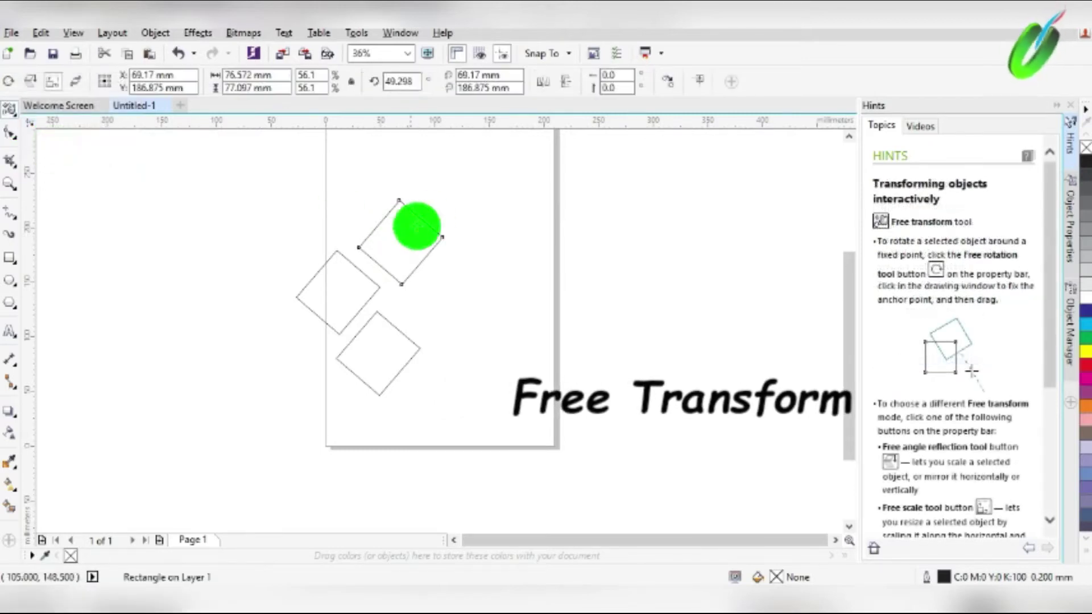
{"action": "mouse_move", "coordinate": [440, 236]}
{"action": "left_mouse_down"}
{"action": "mouse_move", "coordinate": [452, 266]}
{"action": "mouse_move", "coordinate": [450, 243]}
{"action": "mouse_move", "coordinate": [383, 281]}
{"action": "mouse_move", "coordinate": [397, 417]}
{"action": "left_mouse_up"}
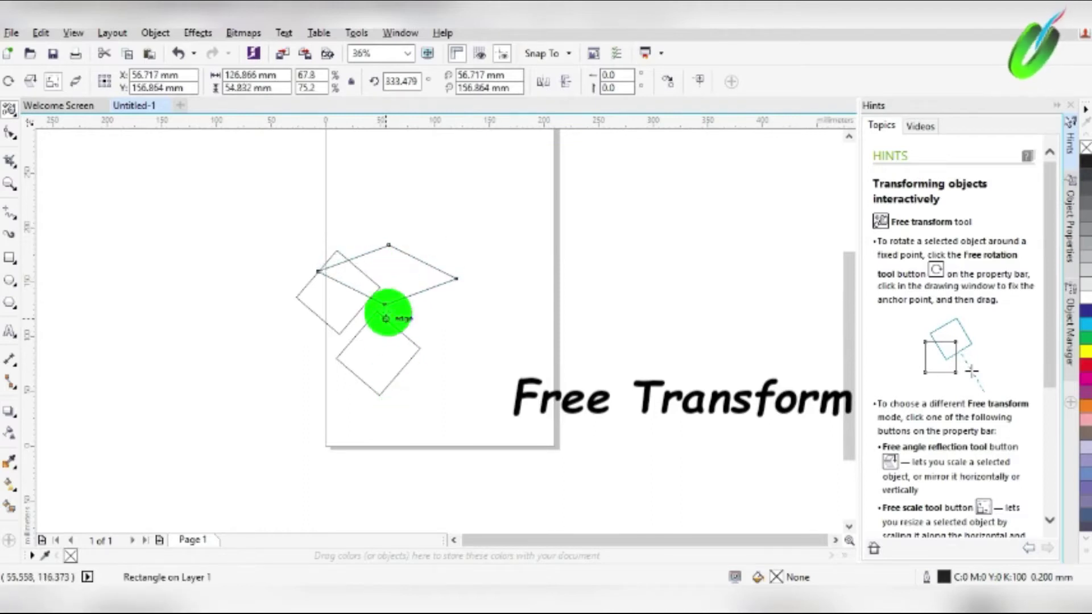
{"action": "mouse_move", "coordinate": [385, 305]}
{"action": "left_mouse_down"}
{"action": "mouse_move", "coordinate": [298, 310]}
{"action": "mouse_move", "coordinate": [234, 263]}
{"action": "mouse_move", "coordinate": [271, 242]}
{"action": "mouse_move", "coordinate": [205, 251]}
{"action": "mouse_move", "coordinate": [156, 239]}
{"action": "mouse_move", "coordinate": [190, 317]}
{"action": "mouse_move", "coordinate": [190, 263]}
{"action": "left_mouse_up"}
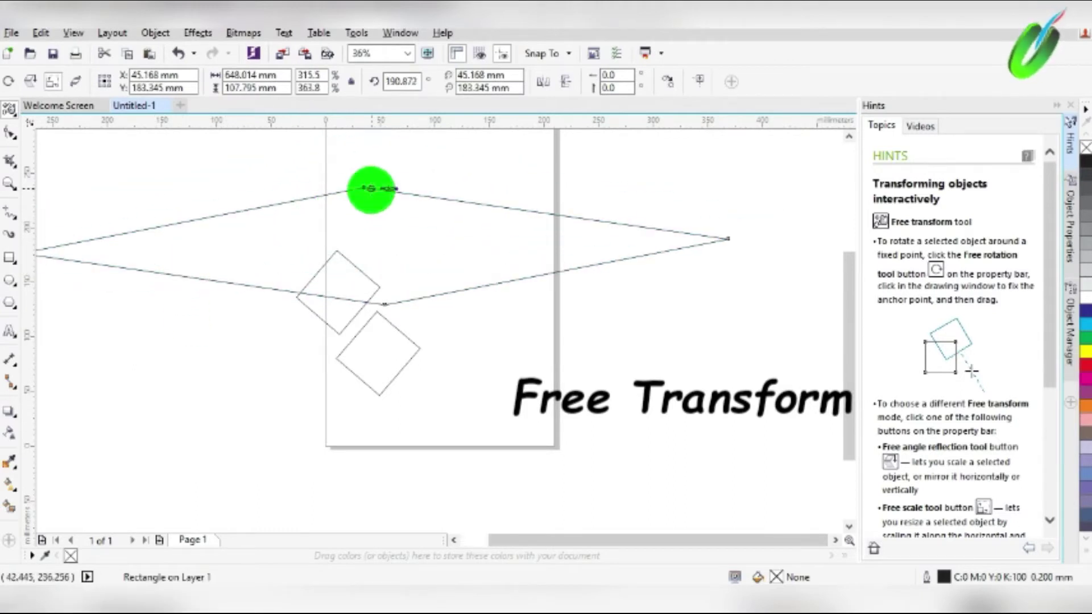
{"action": "mouse_move", "coordinate": [364, 188]}
{"action": "left_mouse_down"}
{"action": "mouse_move", "coordinate": [427, 166]}
{"action": "mouse_move", "coordinate": [463, 176]}
{"action": "mouse_move", "coordinate": [402, 300]}
{"action": "mouse_move", "coordinate": [392, 371]}
{"action": "left_mouse_up"}
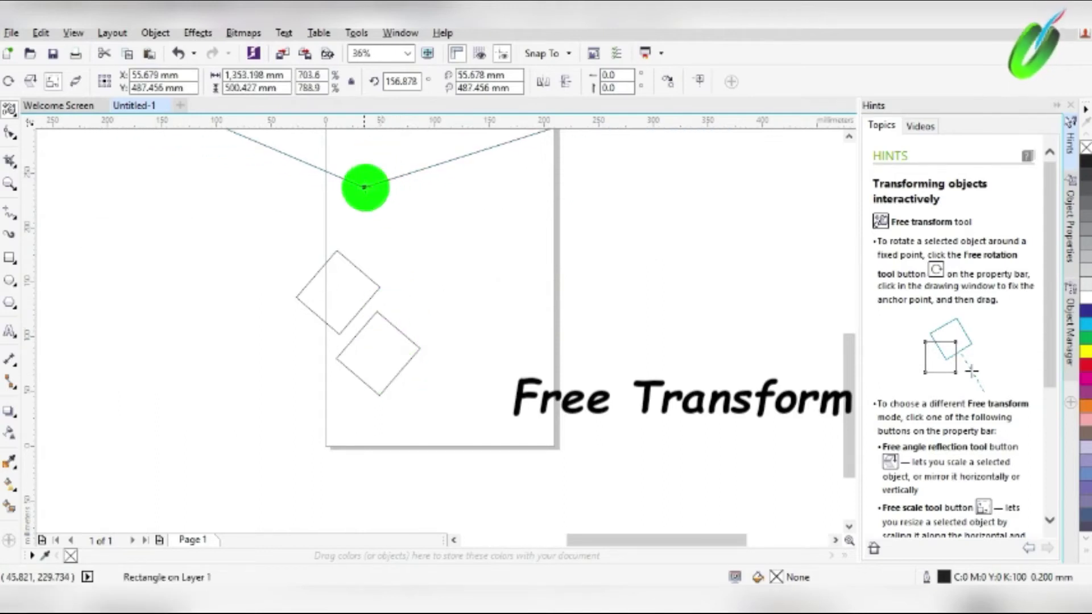
{"action": "mouse_move", "coordinate": [364, 184]}
{"action": "left_mouse_down"}
{"action": "mouse_move", "coordinate": [329, 246]}
{"action": "mouse_move", "coordinate": [343, 246]}
{"action": "mouse_move", "coordinate": [324, 246]}
{"action": "mouse_move", "coordinate": [336, 244]}
{"action": "mouse_move", "coordinate": [338, 267]}
{"action": "mouse_move", "coordinate": [334, 200]}
{"action": "mouse_move", "coordinate": [336, 220]}
{"action": "left_mouse_up"}
Round the rhombus's corners with the Shape tool into a pointed lens
{"action": "left_click", "coordinate": [11, 135]}
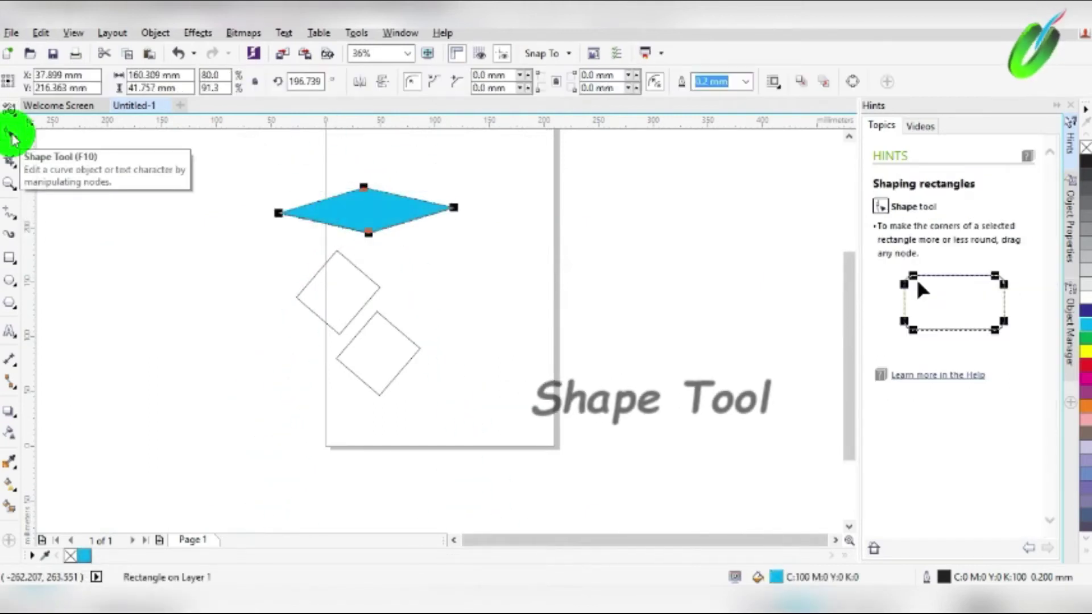
{"action": "left_click_drag", "start_coordinate": [279, 213], "coordinate": [287, 245]}
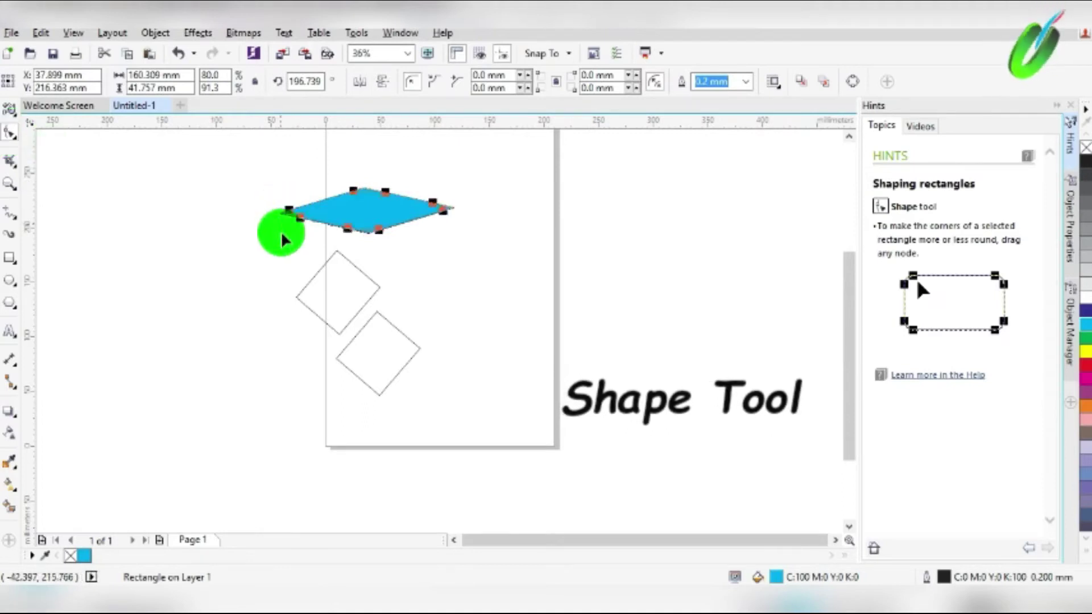
{"action": "left_click", "coordinate": [387, 209]}
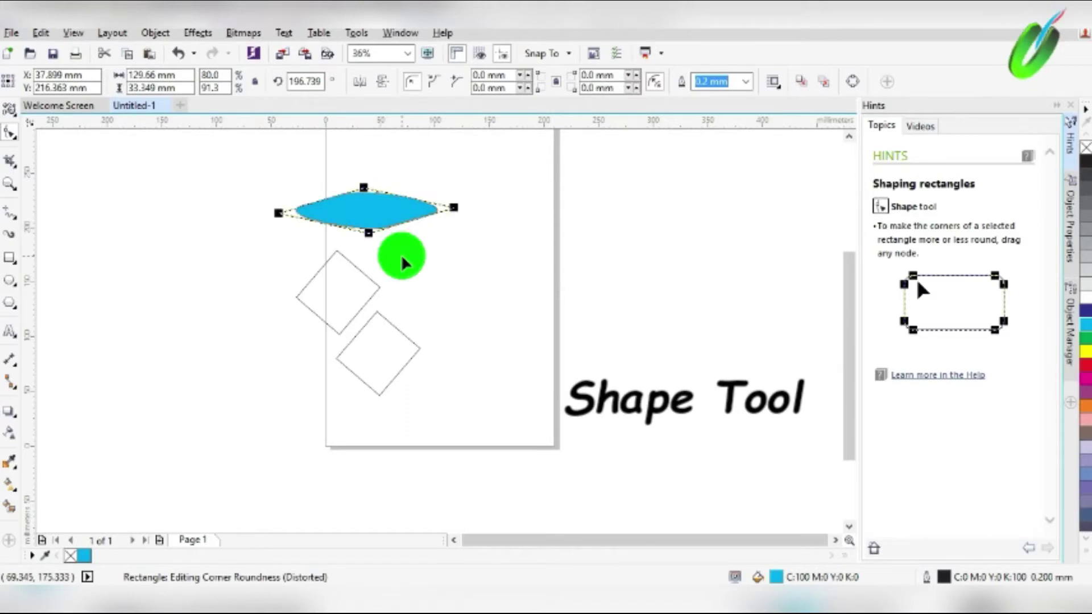
{"action": "left_click_drag", "start_coordinate": [382, 237], "coordinate": [378, 222]}
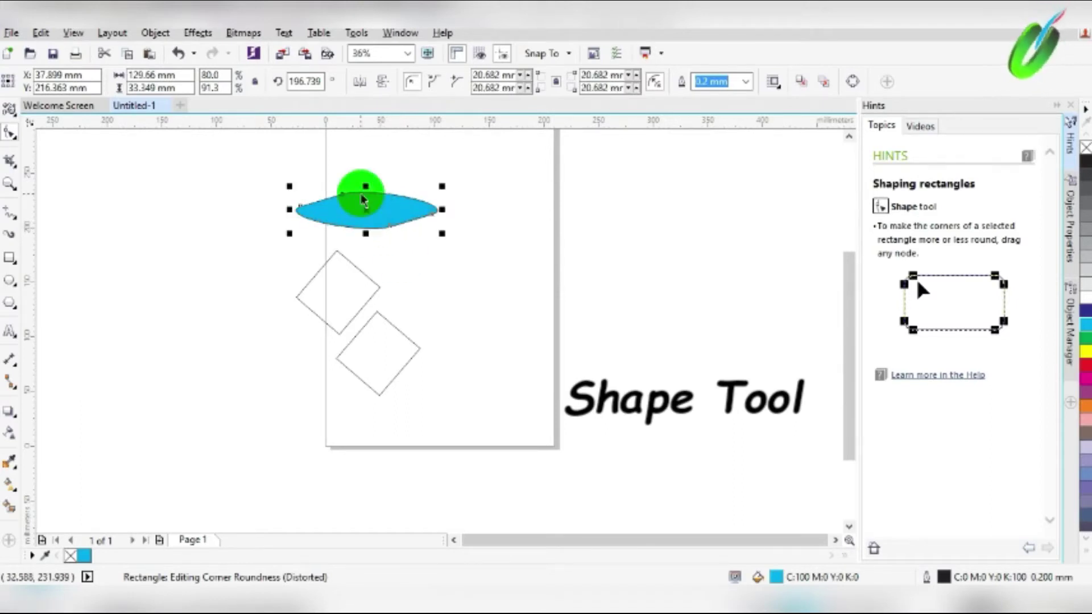
Duplicate the lens, make the copy's corners less rounded, and stack it just below the first
{"action": "key", "text": "space"}
{"action": "mouse_move", "coordinate": [360, 205]}
{"action": "left_mouse_down"}
{"action": "mouse_move", "coordinate": [483, 222]}
{"action": "mouse_move", "coordinate": [484, 296]}
{"action": "left_mouse_up"}
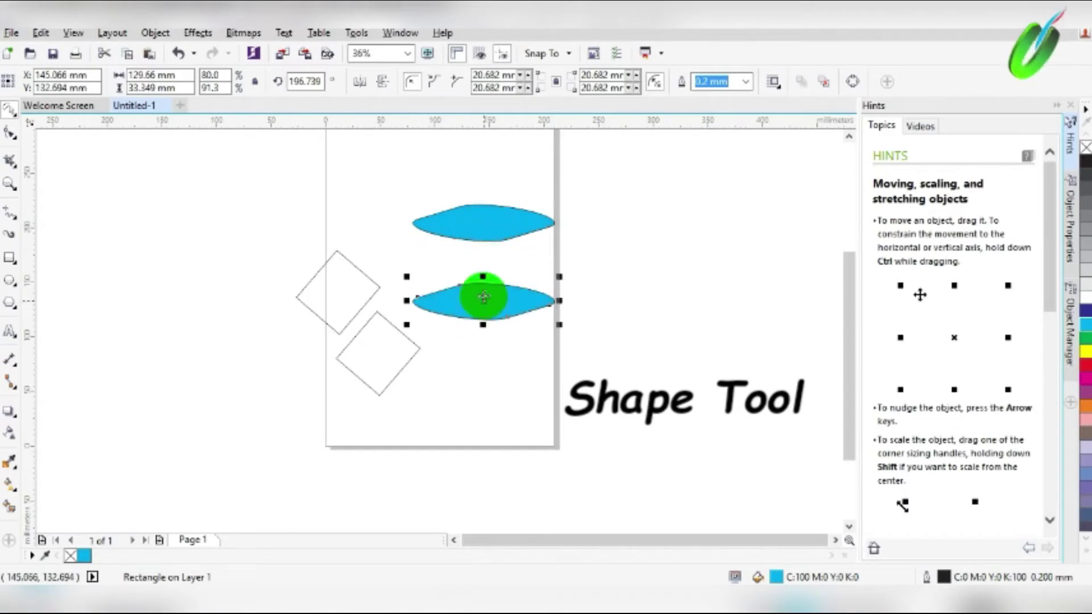
{"action": "key", "text": "space"}
{"action": "left_click_drag", "start_coordinate": [461, 291], "coordinate": [474, 287]}
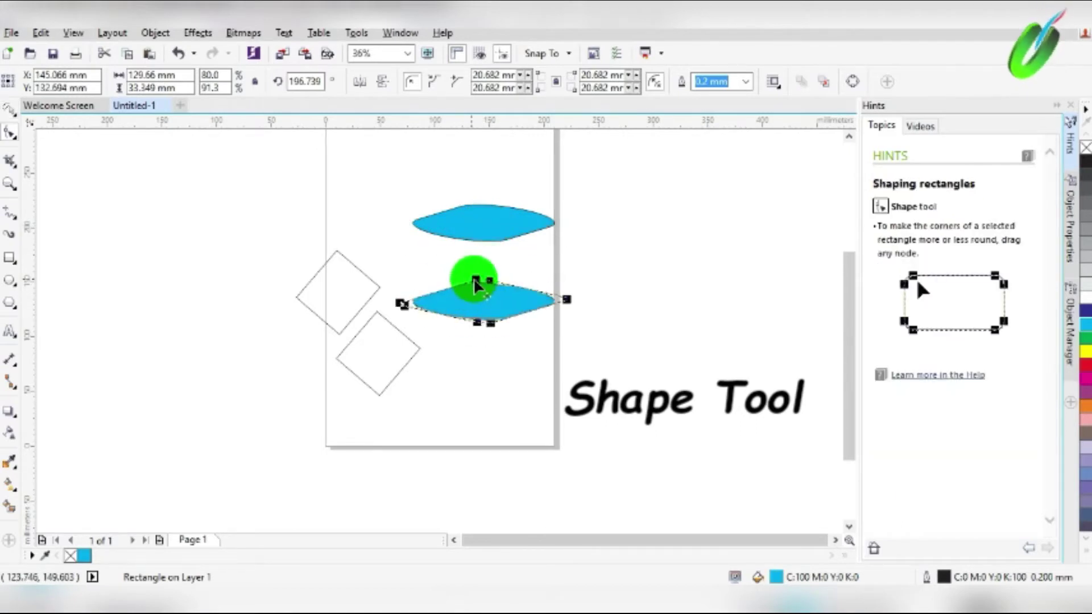
{"action": "key", "text": "space"}
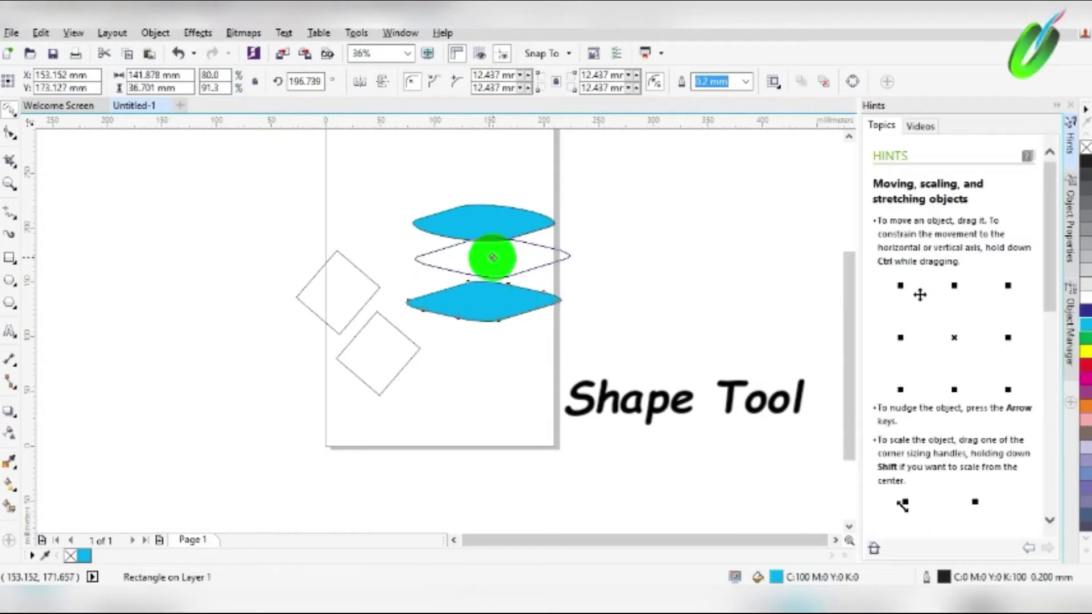
{"action": "left_click_drag", "start_coordinate": [486, 282], "coordinate": [478, 252]}
{"action": "left_click", "coordinate": [387, 220]}
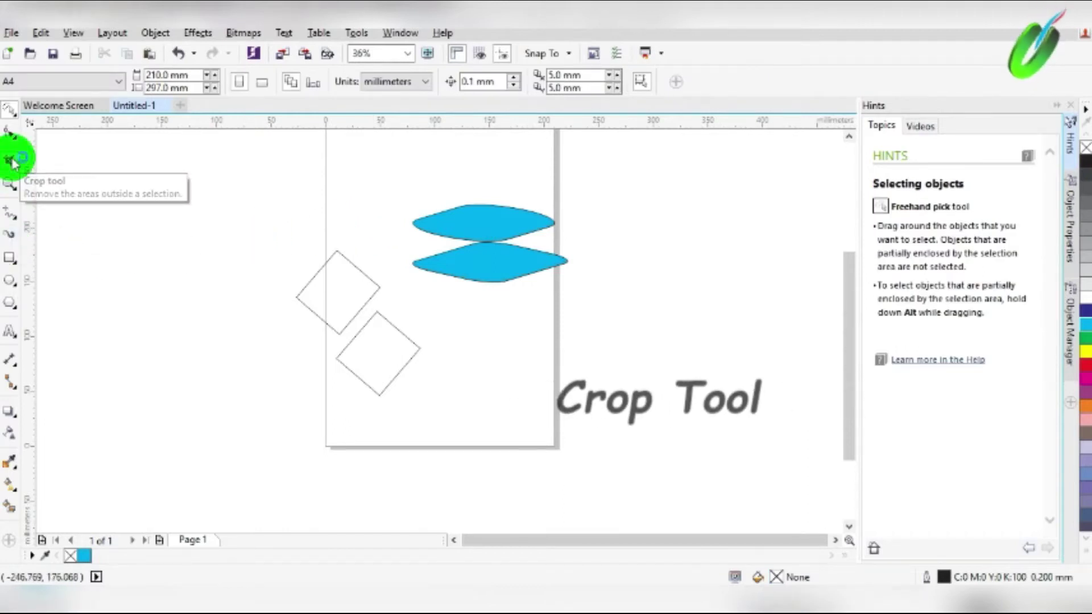
Crop to the blue shapes, enlarging the crop box down-left and up-right before applying
{"action": "left_click", "coordinate": [11, 162]}
{"action": "mouse_move", "coordinate": [535, 342]}
{"action": "left_mouse_down"}
{"action": "mouse_move", "coordinate": [355, 232]}
{"action": "mouse_move", "coordinate": [438, 265]}
{"action": "mouse_move", "coordinate": [465, 301]}
{"action": "left_mouse_up"}
{"action": "double_click", "coordinate": [400, 245]}
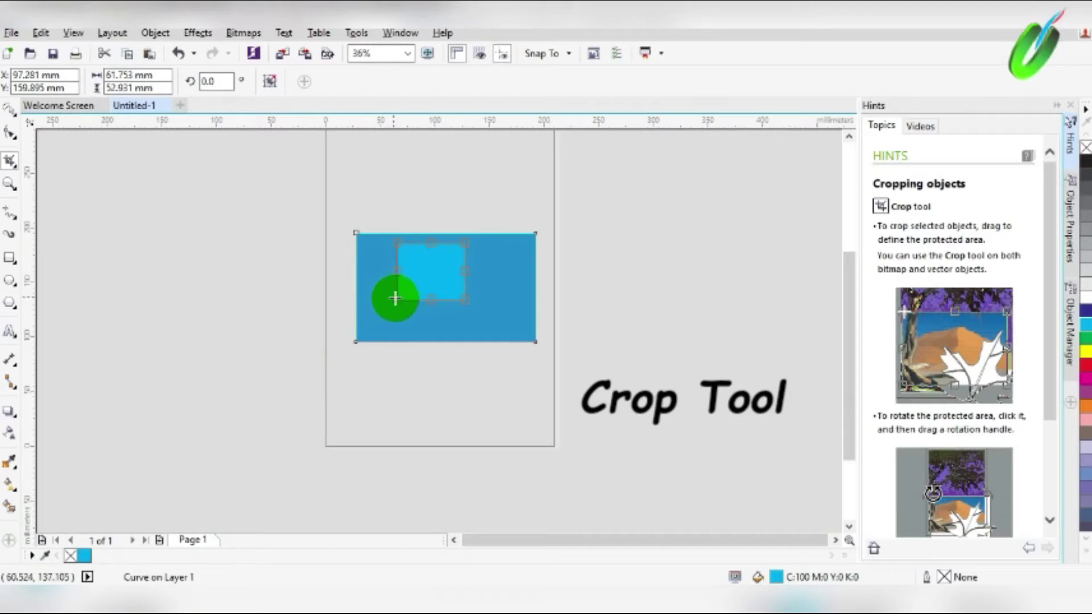
{"action": "left_click_drag", "start_coordinate": [398, 300], "coordinate": [339, 351]}
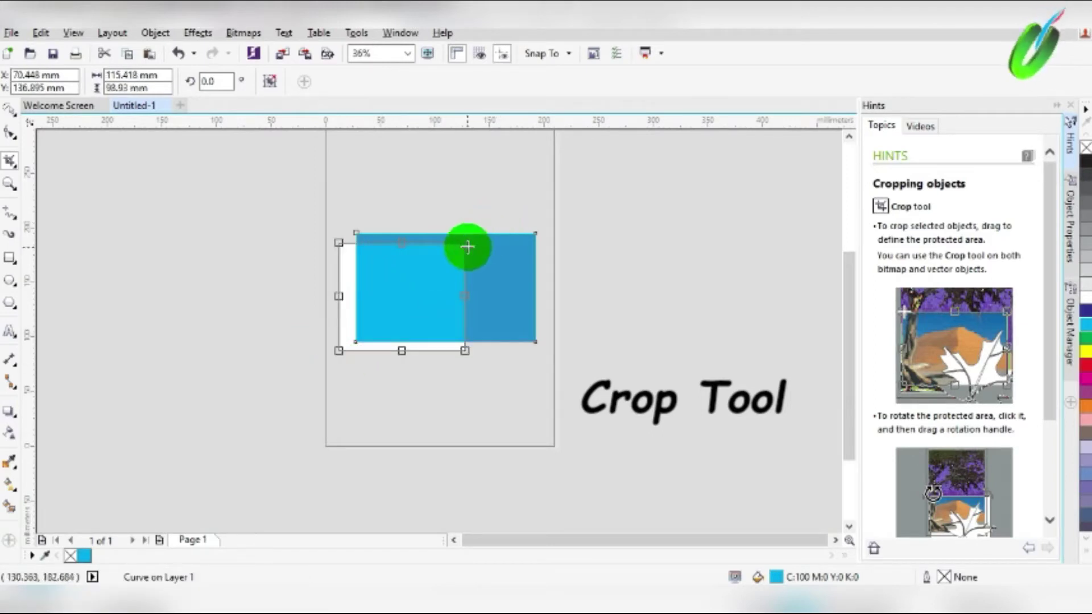
{"action": "left_click_drag", "start_coordinate": [466, 245], "coordinate": [491, 220]}
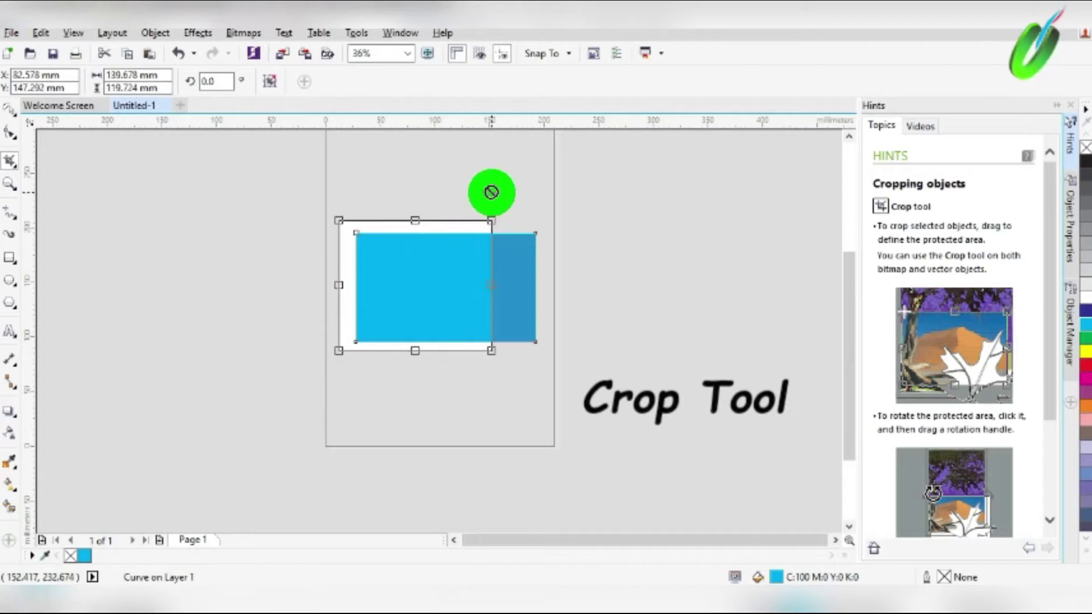
{"action": "key", "text": "Return"}
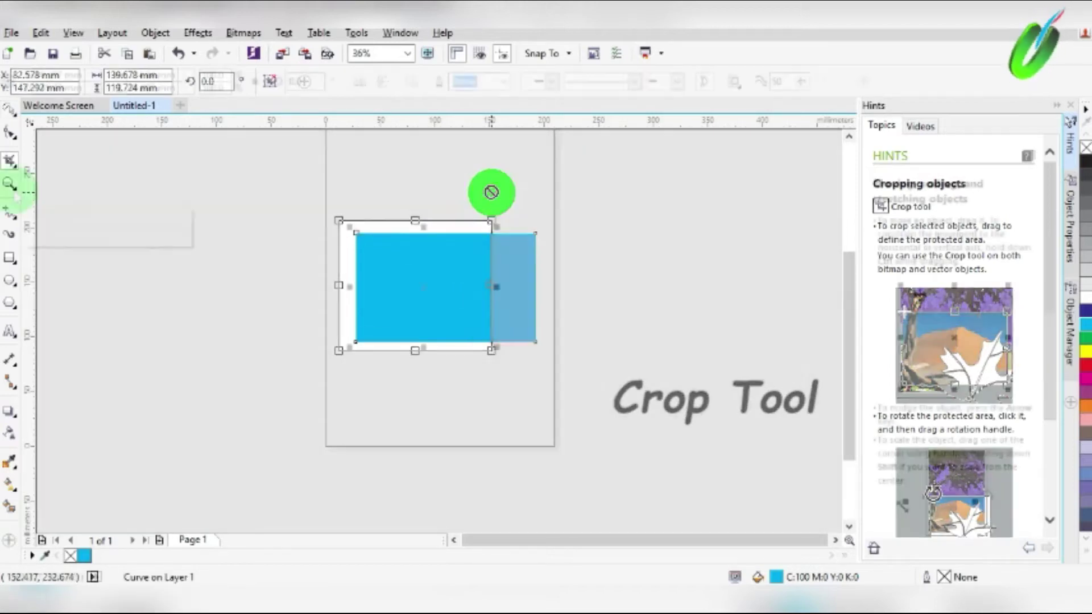
{"action": "left_click", "coordinate": [15, 165]}
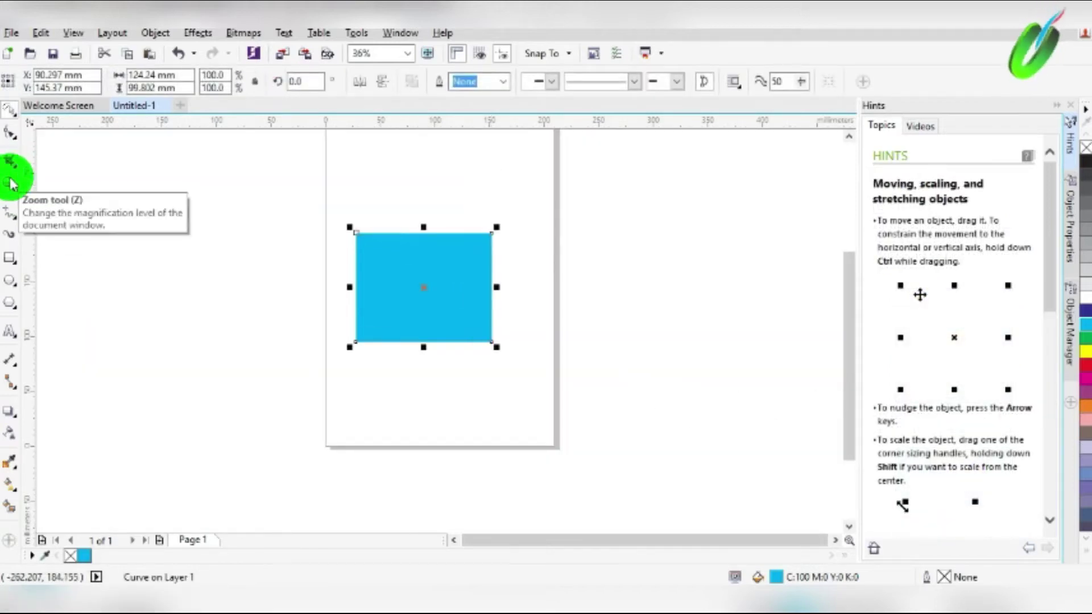
{"action": "left_click", "coordinate": [10, 183]}
{"action": "left_click_drag", "start_coordinate": [357, 201], "coordinate": [436, 264]}
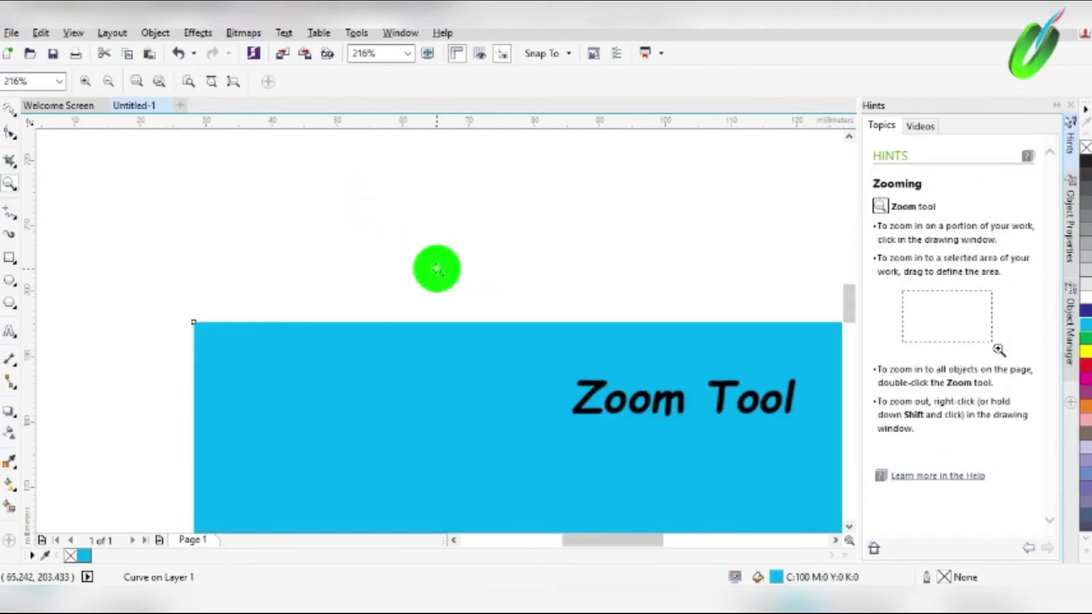
{"action": "right_click", "coordinate": [437, 268]}
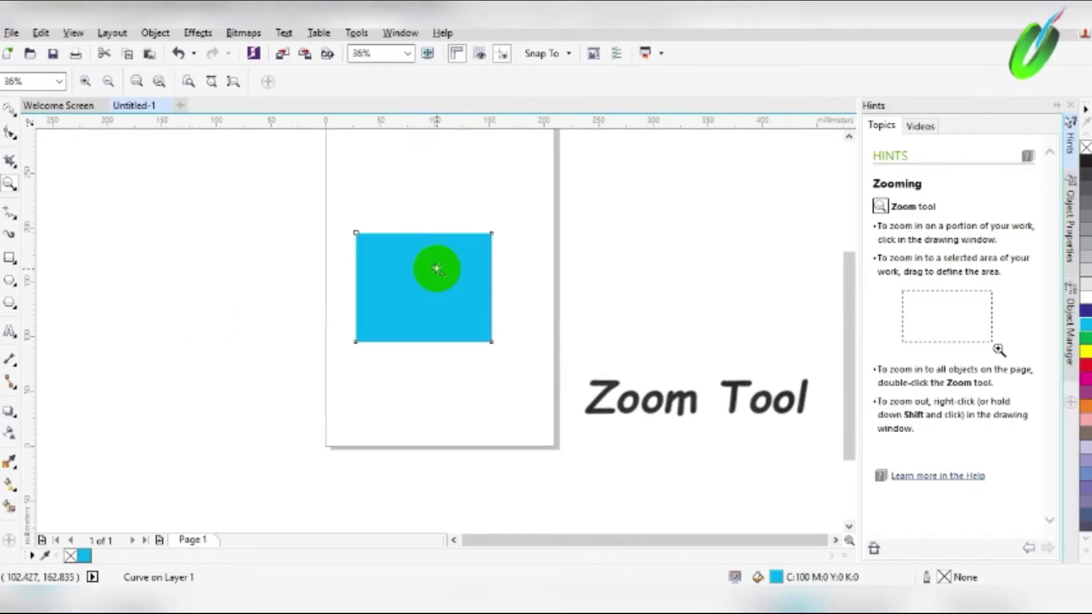
Draw a large looping freehand curve left of the page and a V-shaped line on the right
{"action": "left_click", "coordinate": [17, 219]}
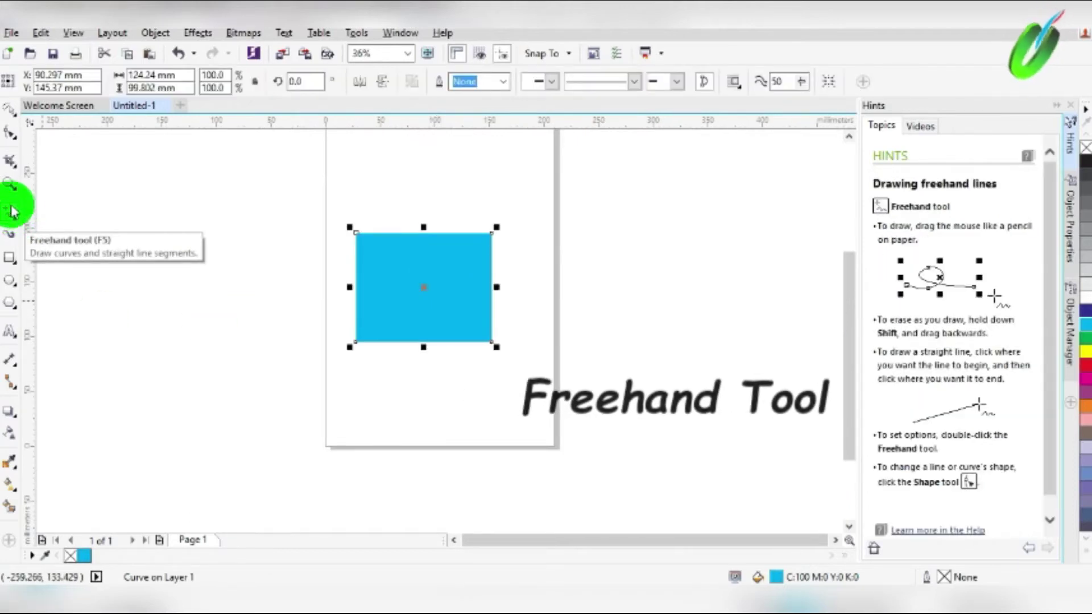
{"action": "mouse_move", "coordinate": [191, 205]}
{"action": "left_mouse_down"}
{"action": "mouse_move", "coordinate": [165, 349]}
{"action": "mouse_move", "coordinate": [190, 435]}
{"action": "left_mouse_up"}
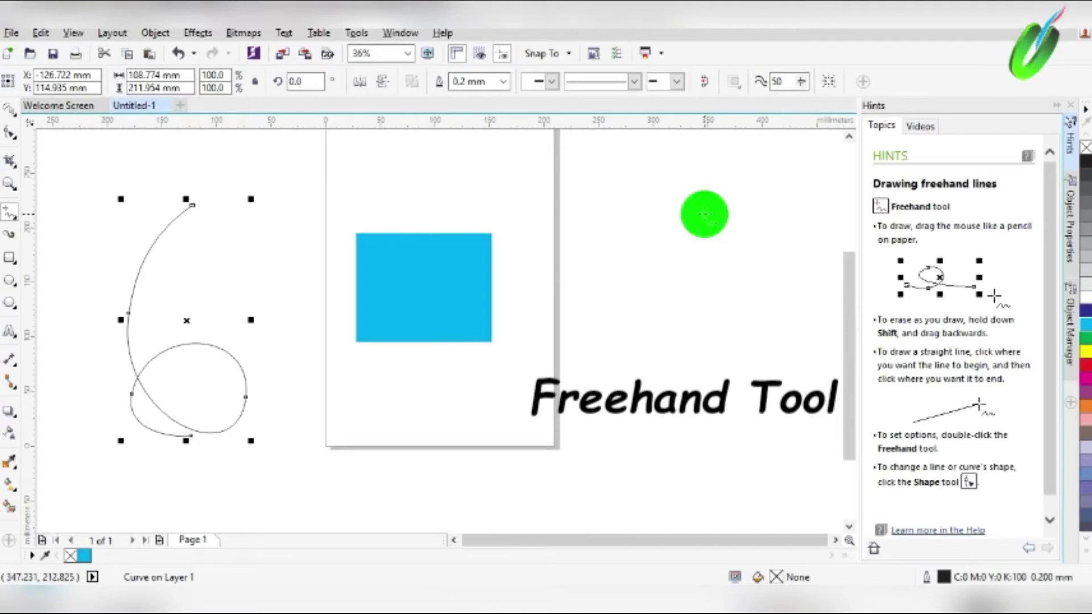
{"action": "mouse_move", "coordinate": [714, 215]}
{"action": "left_mouse_down"}
{"action": "mouse_move", "coordinate": [641, 318]}
{"action": "mouse_move", "coordinate": [638, 238]}
{"action": "left_mouse_up"}
{"action": "left_click", "coordinate": [721, 243]}
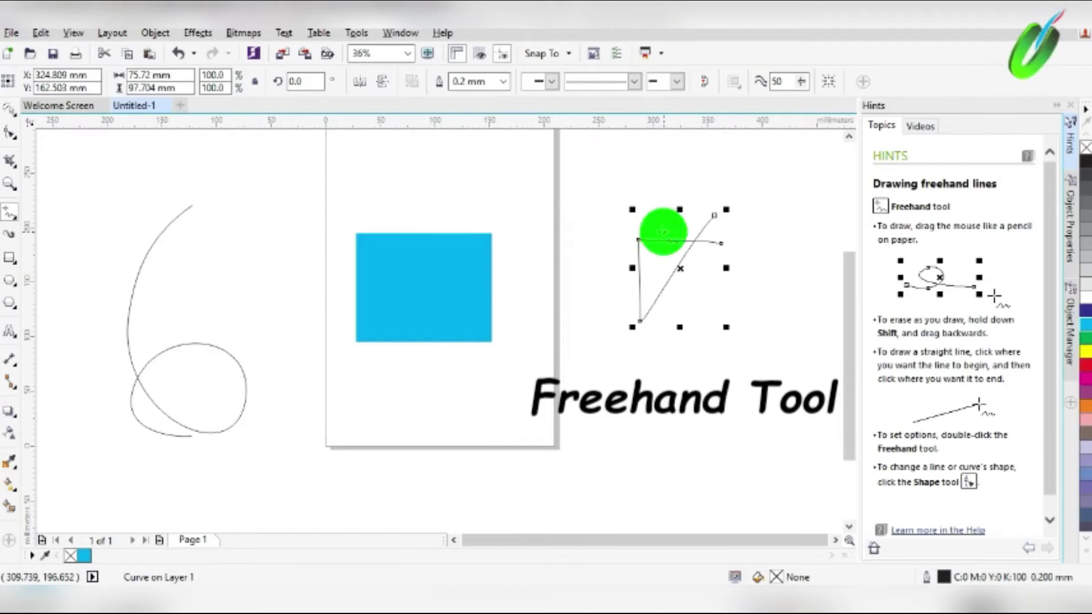
Add a curving stroke and several connected short lines lower on the page's right side
{"action": "mouse_move", "coordinate": [697, 332]}
{"action": "left_mouse_down"}
{"action": "mouse_move", "coordinate": [711, 396]}
{"action": "mouse_move", "coordinate": [699, 384]}
{"action": "left_mouse_up"}
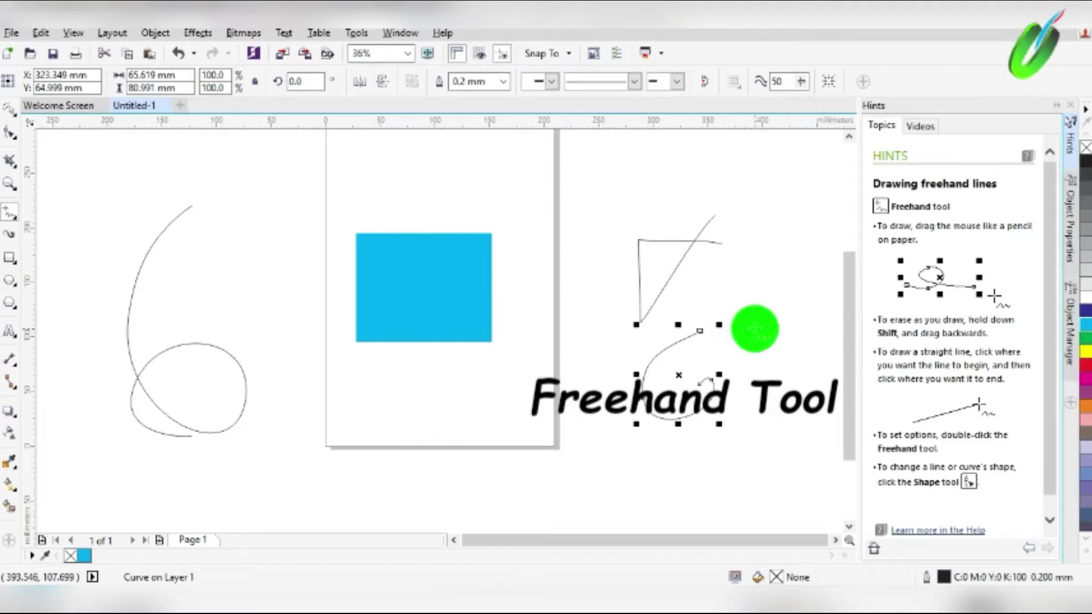
{"action": "left_click", "coordinate": [794, 323]}
{"action": "key", "text": "Escape"}
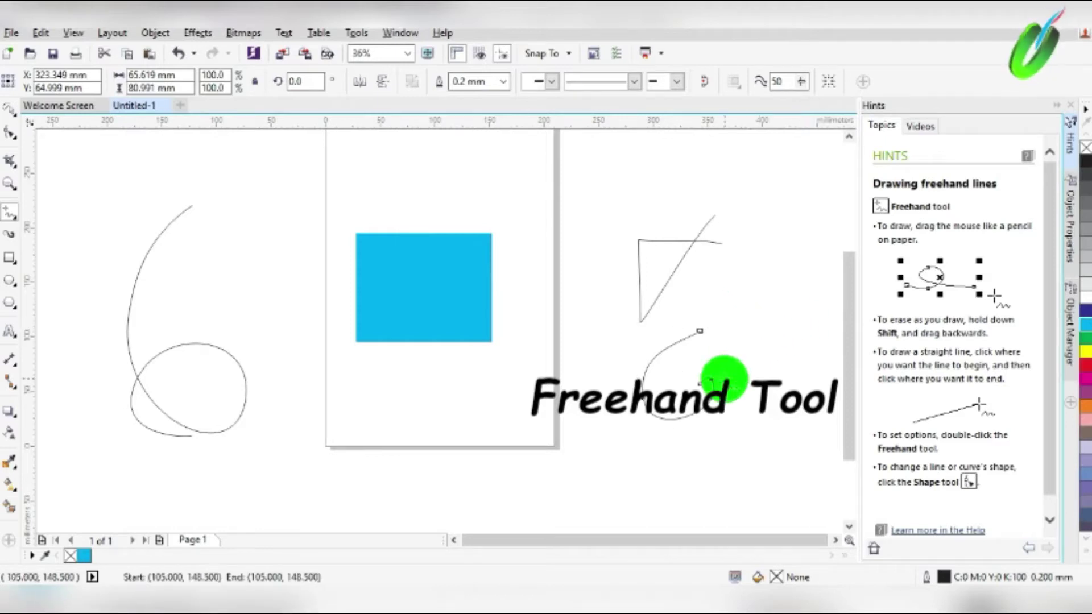
{"action": "left_click_drag", "start_coordinate": [770, 328], "coordinate": [752, 366]}
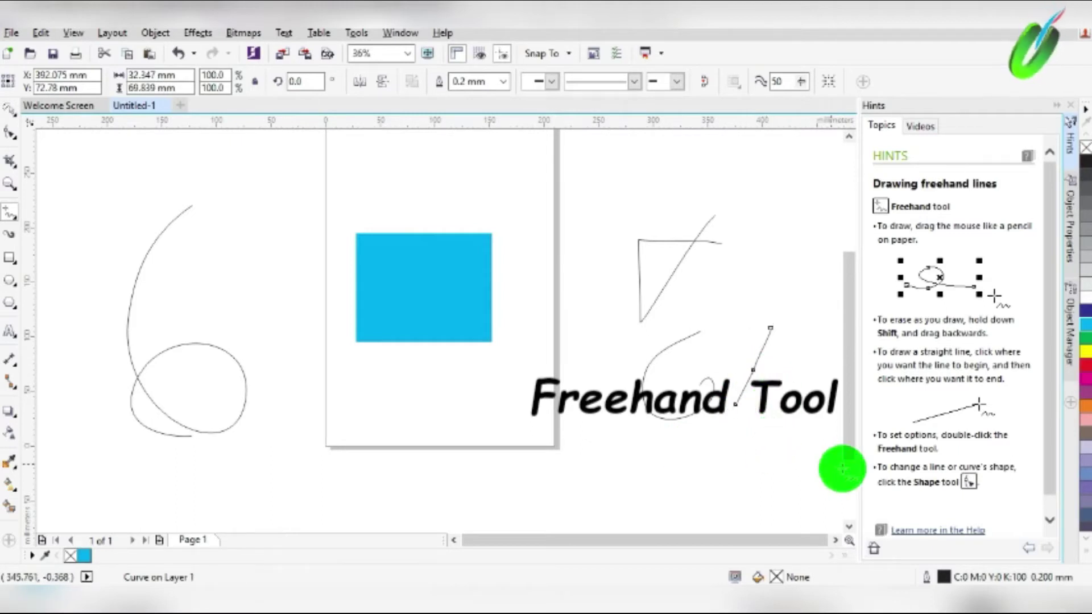
{"action": "left_click_drag", "start_coordinate": [764, 441], "coordinate": [709, 462]}
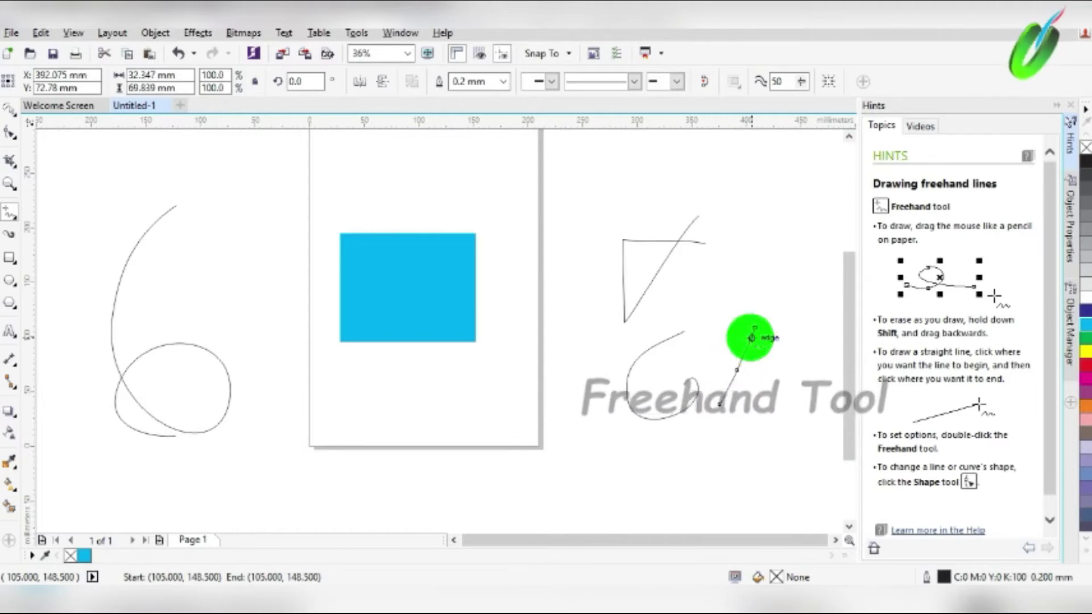
{"action": "left_click", "coordinate": [720, 405]}
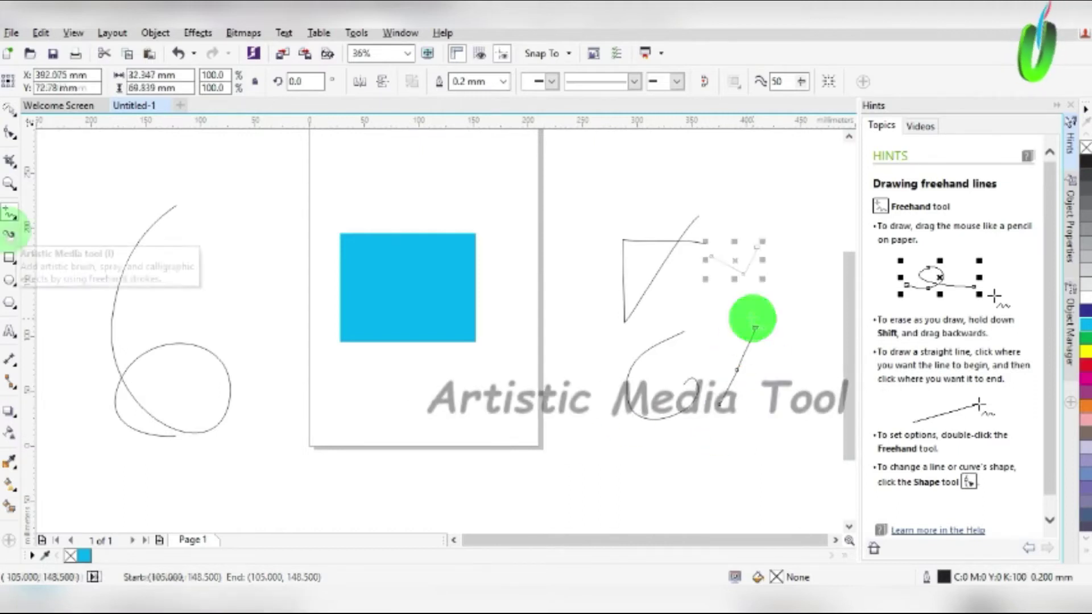
Paint Artistic Media strokes: a hook atop the curve, a letter A, an O, and a long loop
{"action": "left_click", "coordinate": [11, 238]}
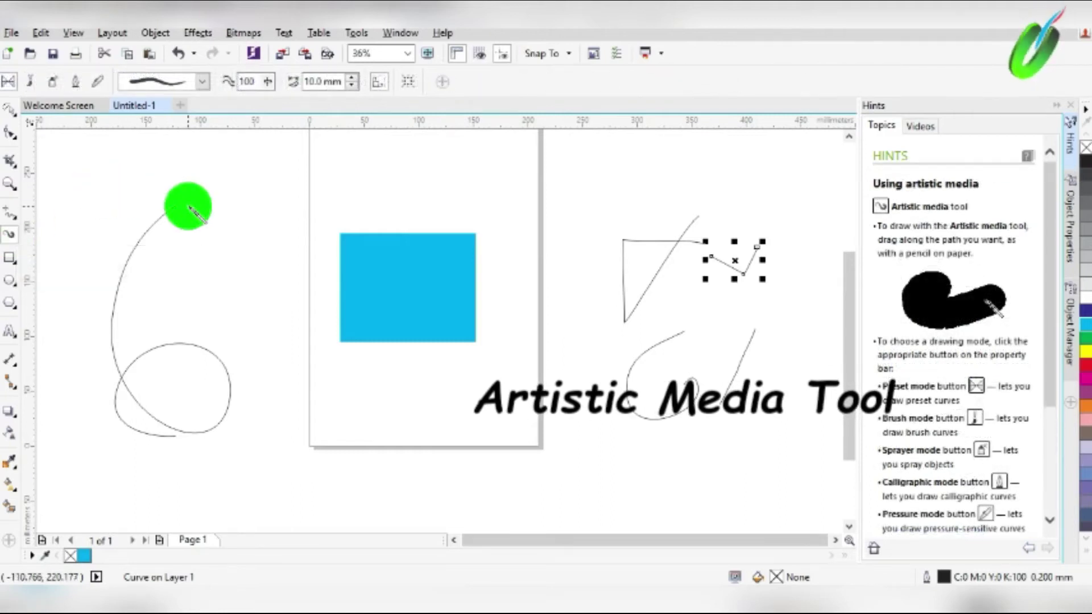
{"action": "left_click_drag", "start_coordinate": [185, 202], "coordinate": [207, 234]}
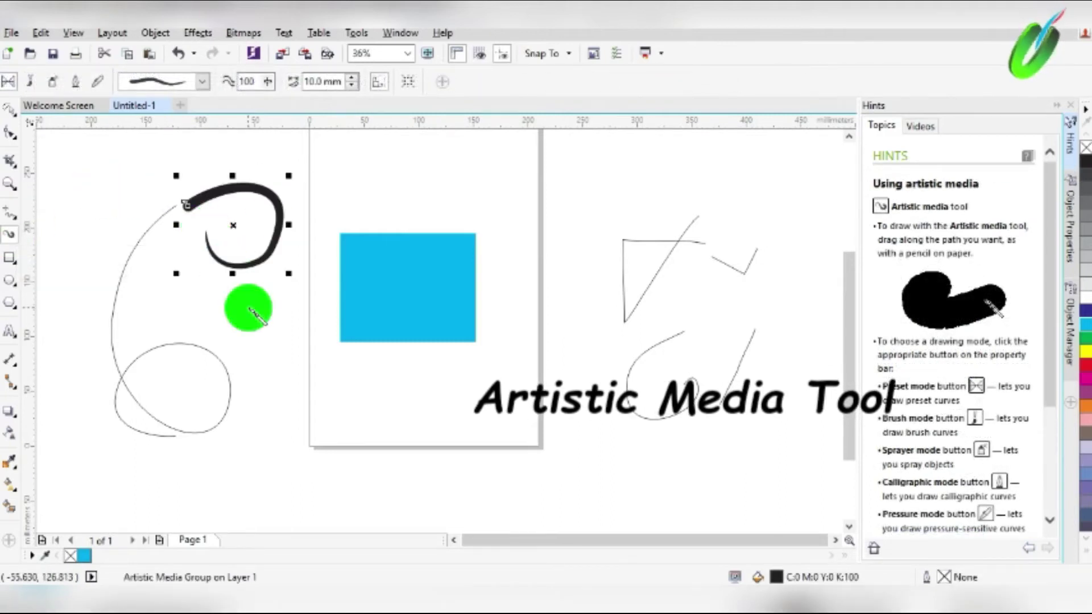
{"action": "left_click_drag", "start_coordinate": [262, 322], "coordinate": [251, 408]}
{"action": "left_click_drag", "start_coordinate": [263, 322], "coordinate": [316, 400]}
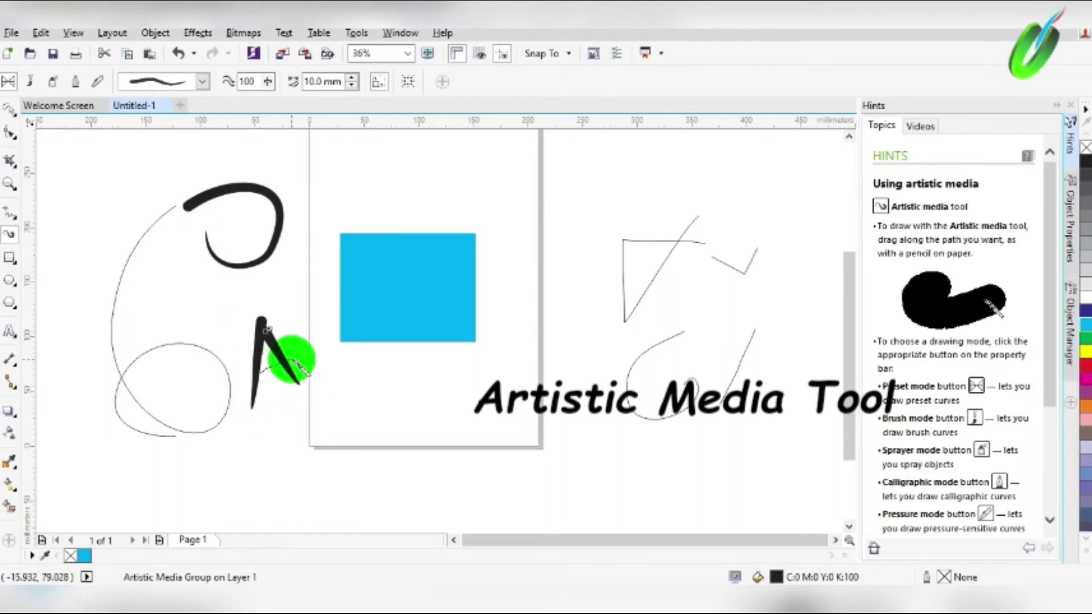
{"action": "mouse_move", "coordinate": [354, 405]}
{"action": "left_mouse_down"}
{"action": "mouse_move", "coordinate": [394, 378]}
{"action": "mouse_move", "coordinate": [412, 389]}
{"action": "left_mouse_up"}
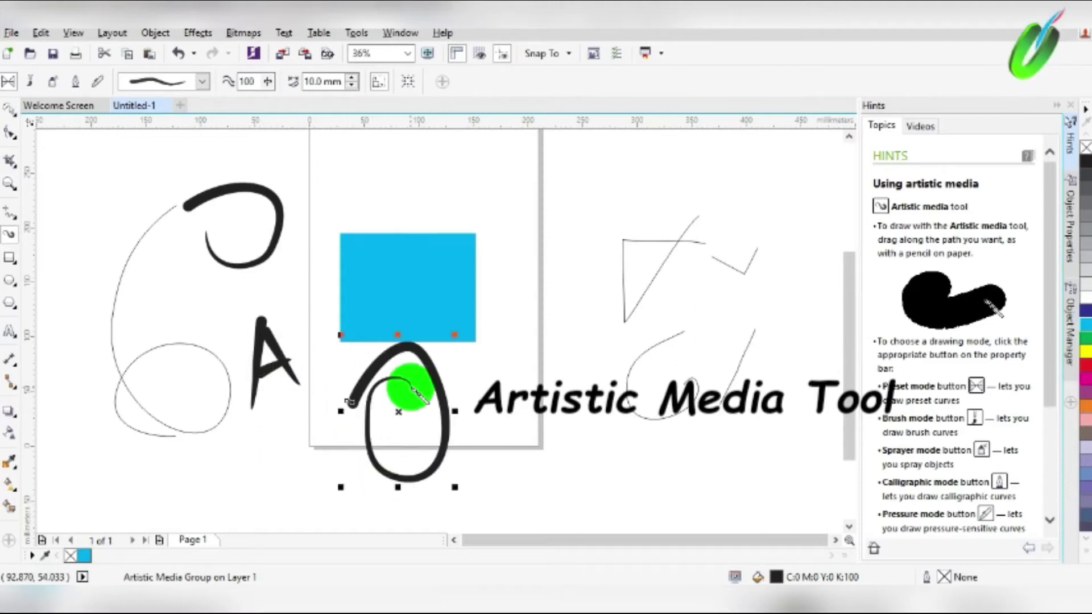
{"action": "mouse_move", "coordinate": [559, 277]}
{"action": "left_mouse_down"}
{"action": "mouse_move", "coordinate": [542, 449]}
{"action": "mouse_move", "coordinate": [638, 496]}
{"action": "mouse_move", "coordinate": [665, 475]}
{"action": "left_mouse_up"}
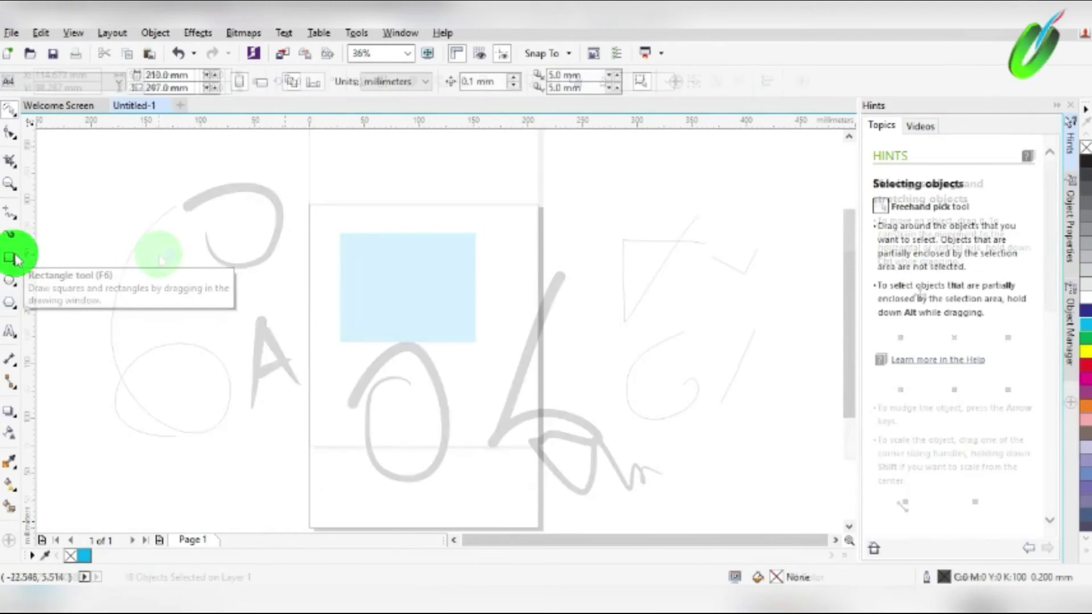
Replace a hand-drawn rectangle with one exactly matching the 210×297 mm page
{"action": "left_click", "coordinate": [16, 259]}
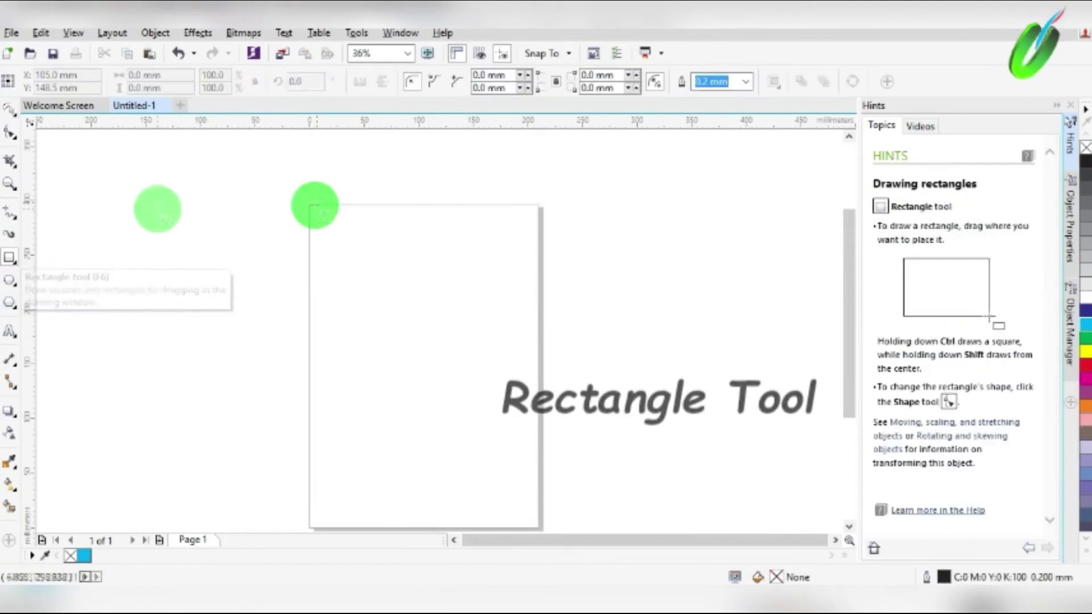
{"action": "mouse_move", "coordinate": [309, 206]}
{"action": "left_mouse_down"}
{"action": "mouse_move", "coordinate": [468, 499]}
{"action": "mouse_move", "coordinate": [537, 503]}
{"action": "left_mouse_up"}
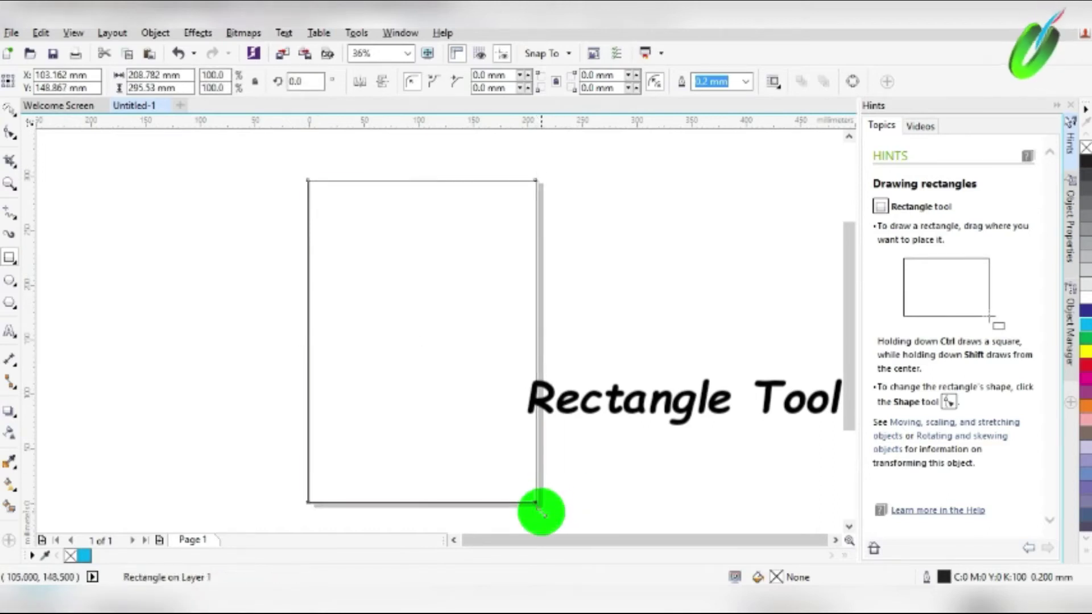
{"action": "key", "text": "Delete"}
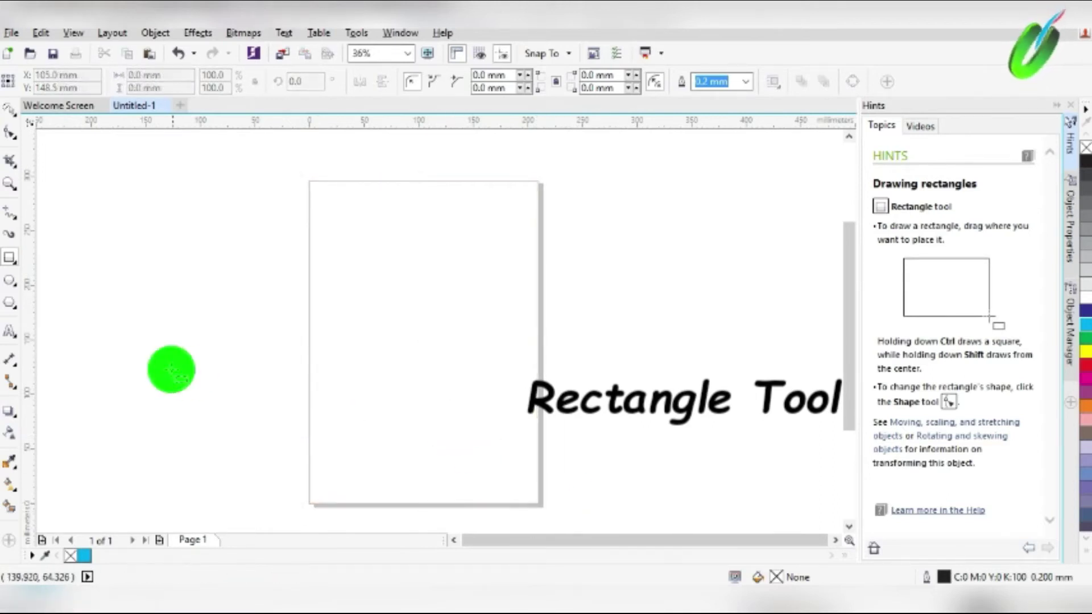
{"action": "double_click", "coordinate": [9, 260]}
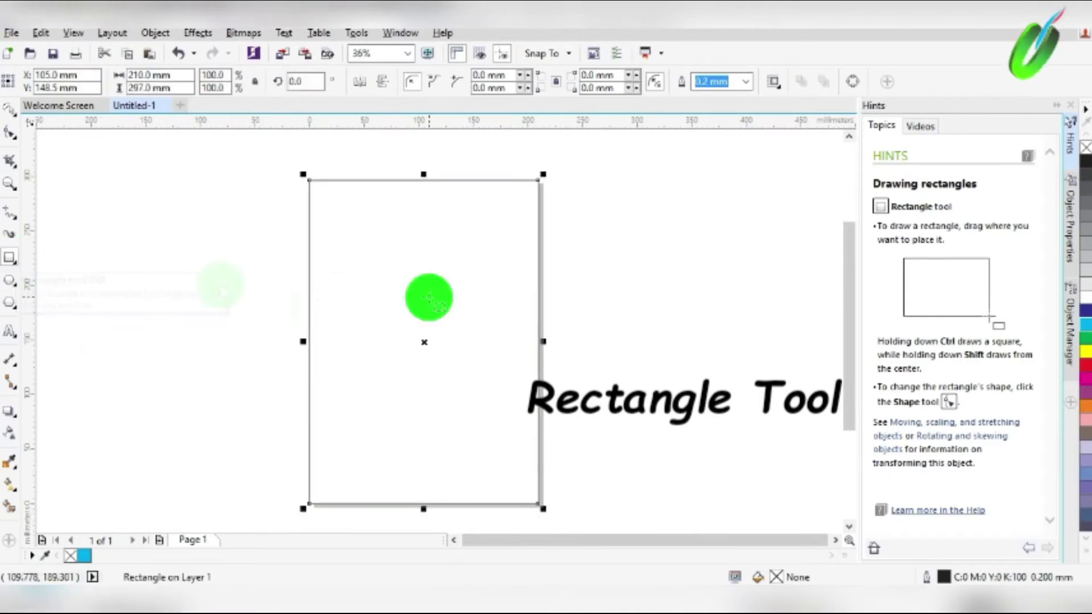
{"action": "key", "text": "space"}
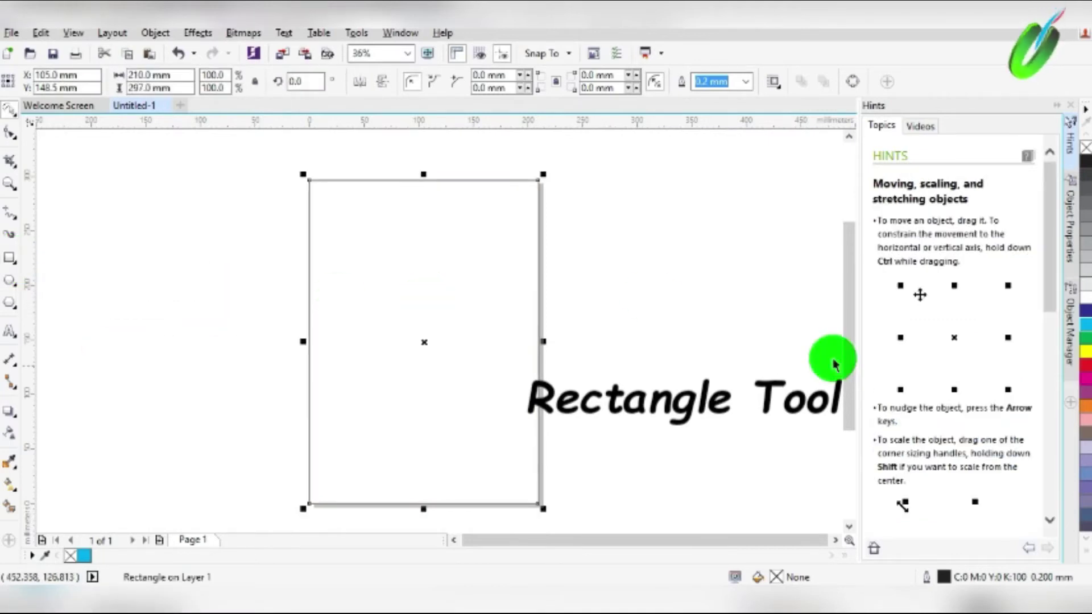
Fill the page rectangle magenta, then shrink it to about 82% and enlarge it back over the page
{"action": "left_click", "coordinate": [1086, 336]}
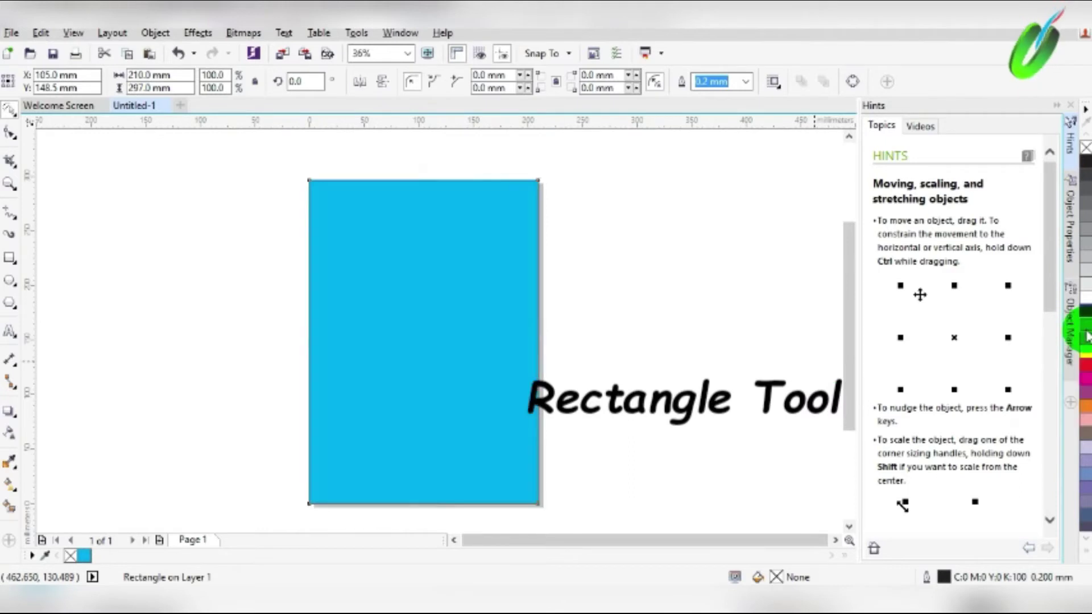
{"action": "left_click", "coordinate": [1084, 347]}
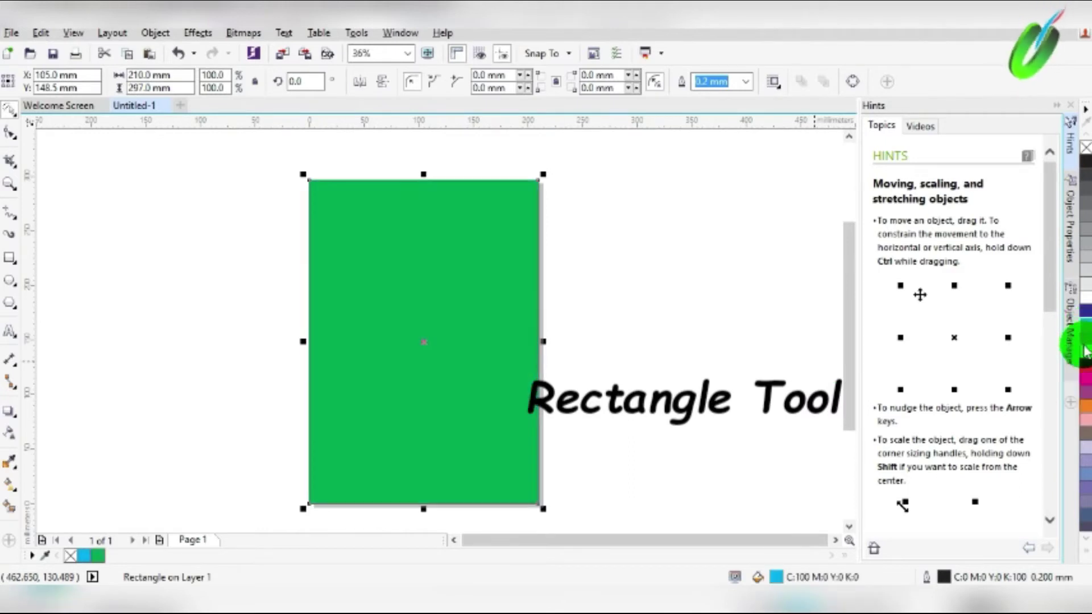
{"action": "left_click", "coordinate": [1086, 378]}
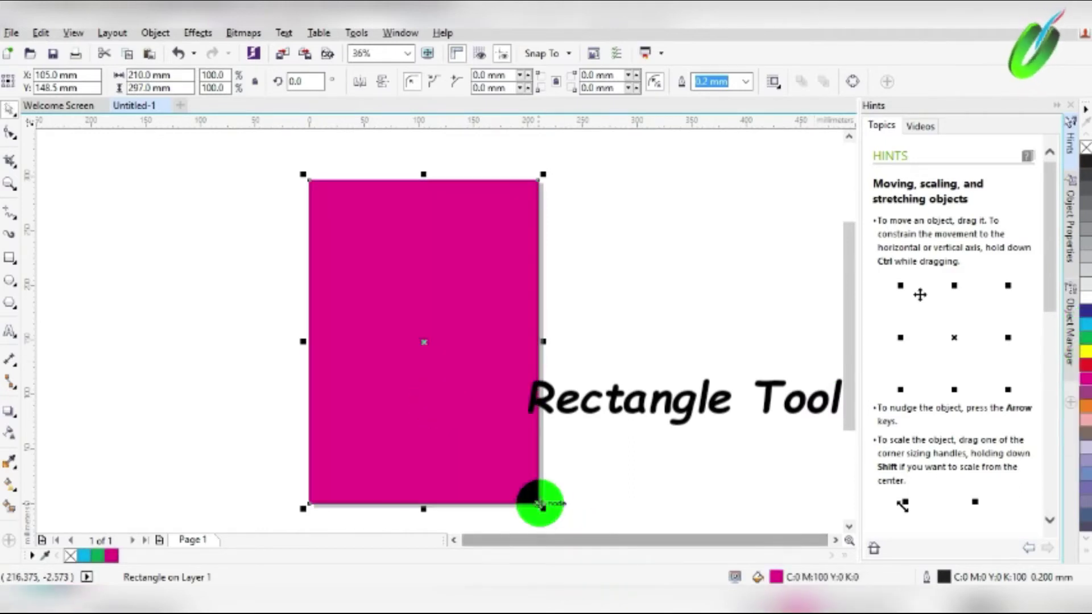
{"action": "left_click_drag", "start_coordinate": [543, 506], "coordinate": [500, 449]}
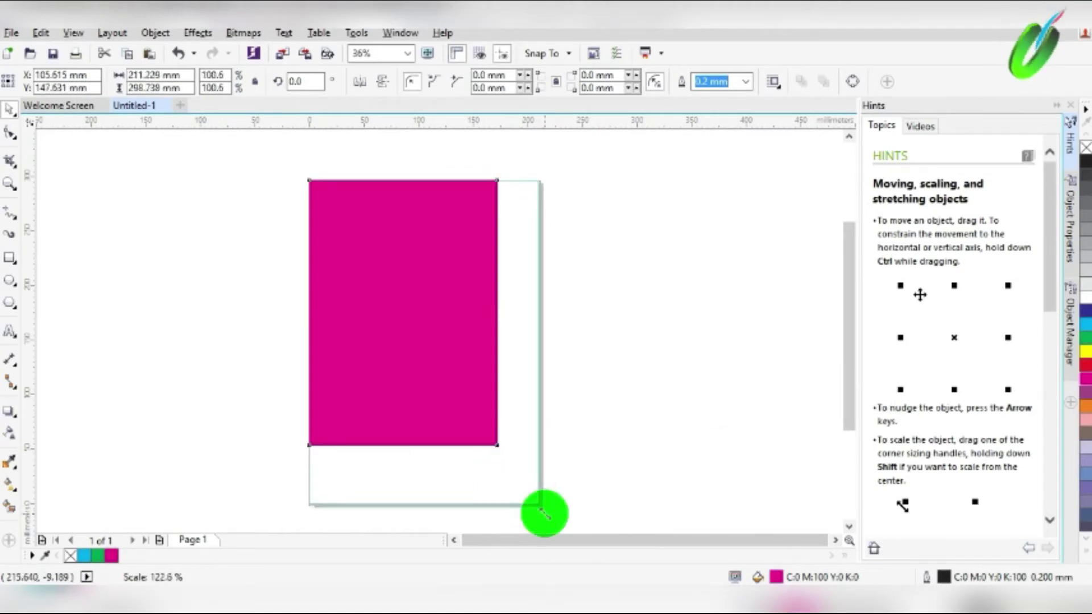
{"action": "left_click_drag", "start_coordinate": [500, 449], "coordinate": [545, 511]}
Draw a circle left of the page, then a tilted three-point ellipse below it
{"action": "left_click", "coordinate": [144, 331]}
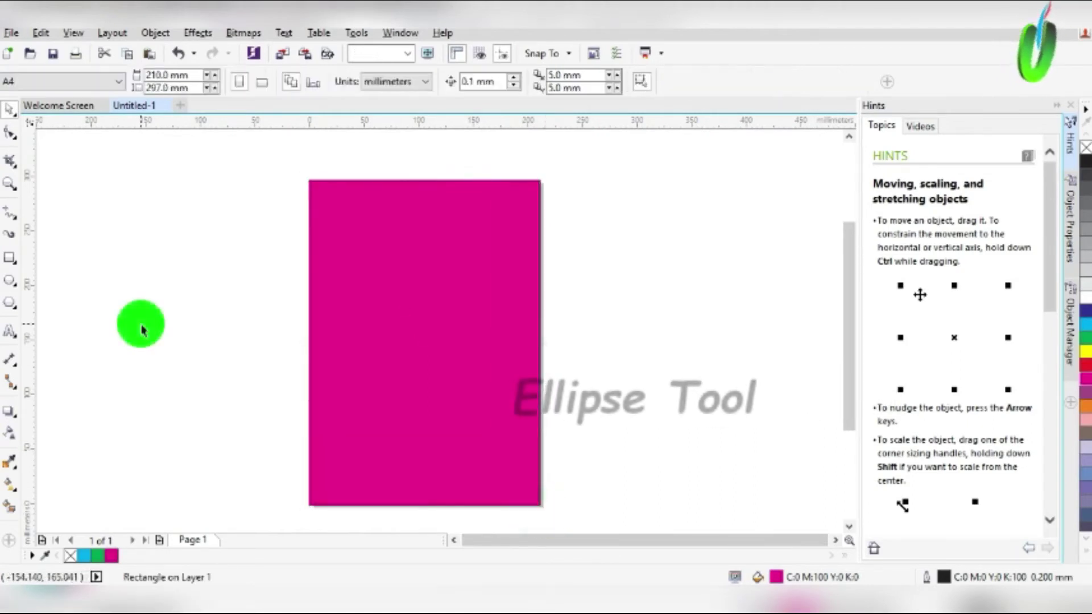
{"action": "left_click", "coordinate": [14, 286]}
{"action": "left_click_drag", "start_coordinate": [123, 205], "coordinate": [209, 297]}
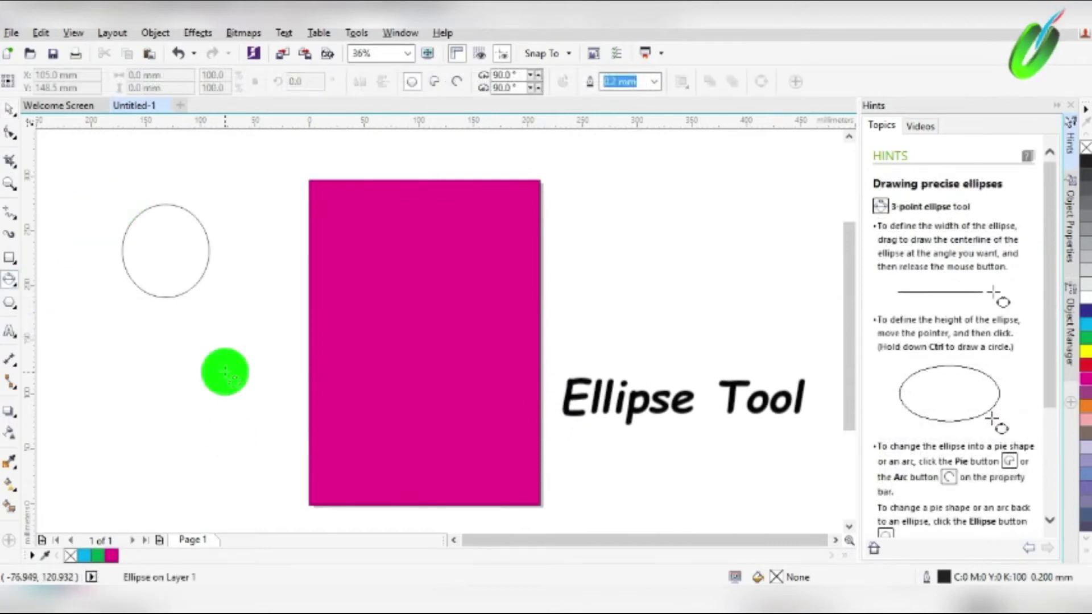
{"action": "left_click_drag", "start_coordinate": [225, 372], "coordinate": [258, 437]}
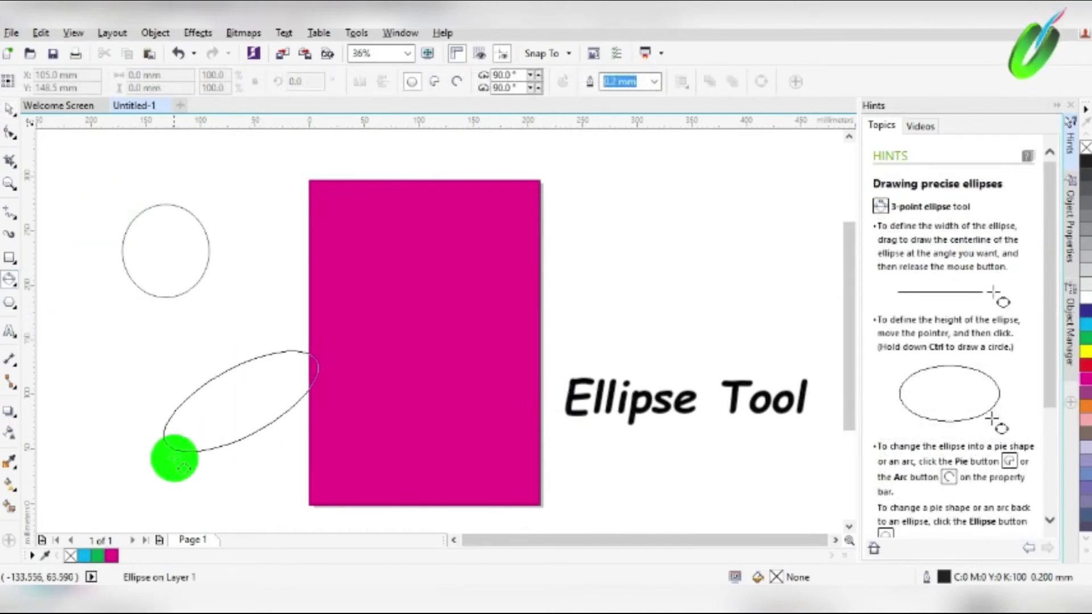
{"action": "left_click", "coordinate": [243, 459]}
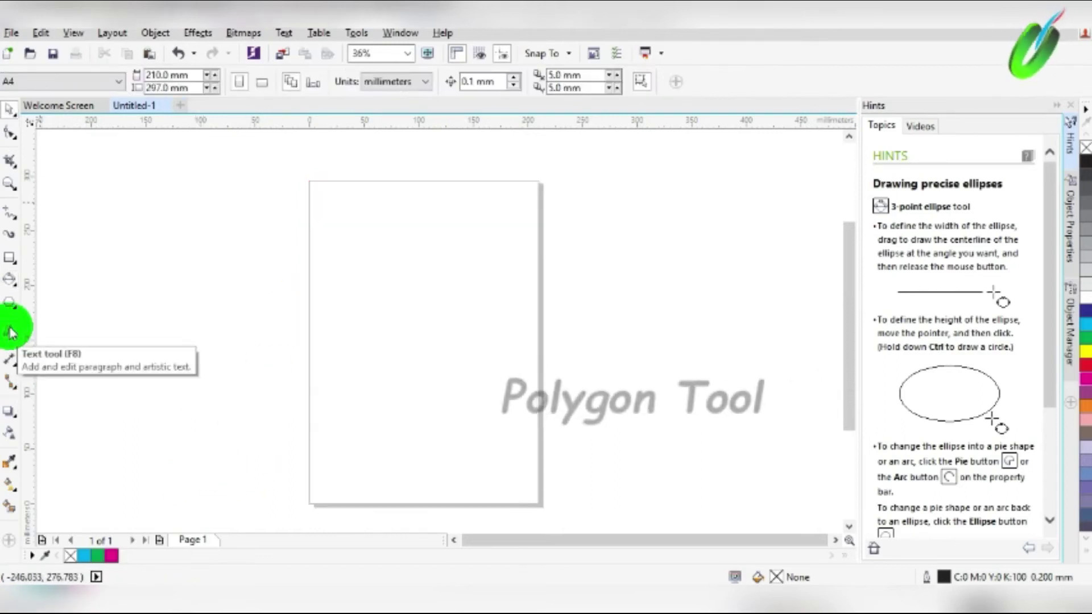
Draw a star left of the page and raise it to seven points
{"action": "left_click", "coordinate": [15, 309]}
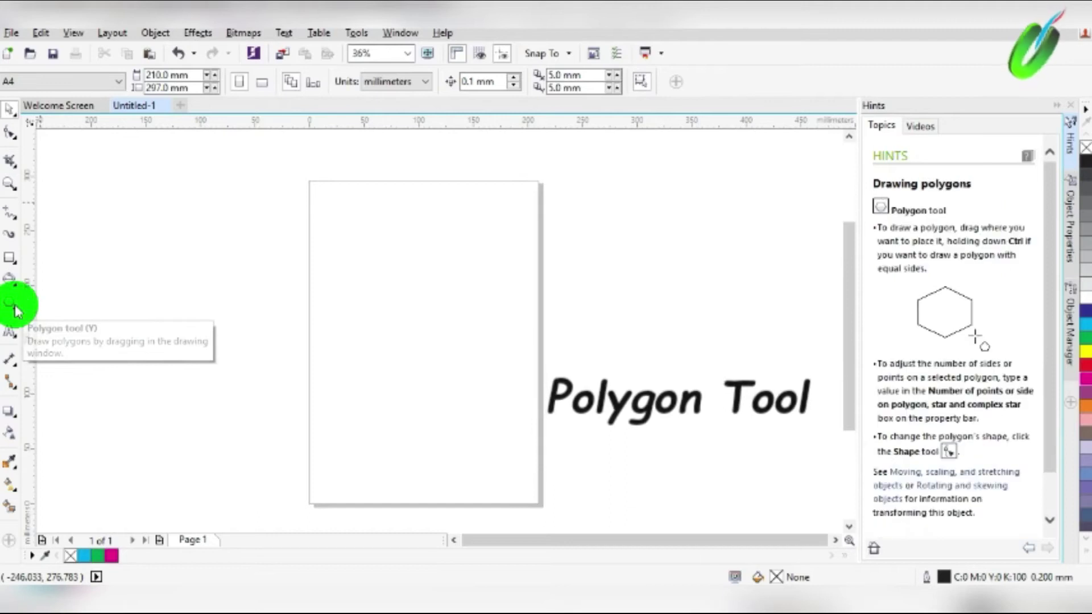
{"action": "left_click", "coordinate": [16, 306]}
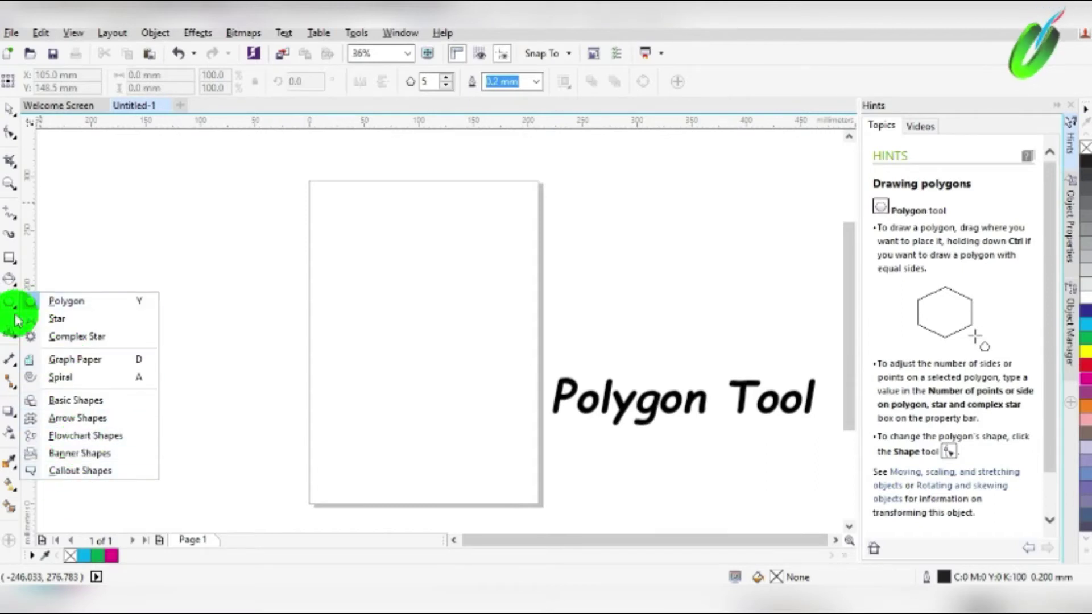
{"action": "left_click", "coordinate": [57, 318]}
{"action": "left_click_drag", "start_coordinate": [118, 255], "coordinate": [225, 357]}
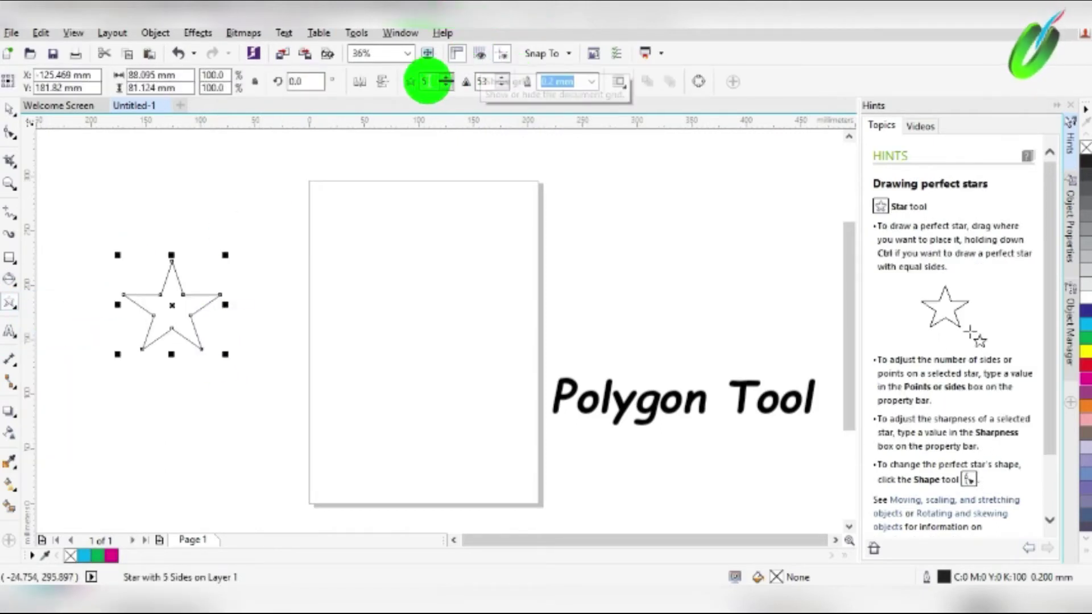
{"action": "left_click", "coordinate": [446, 79]}
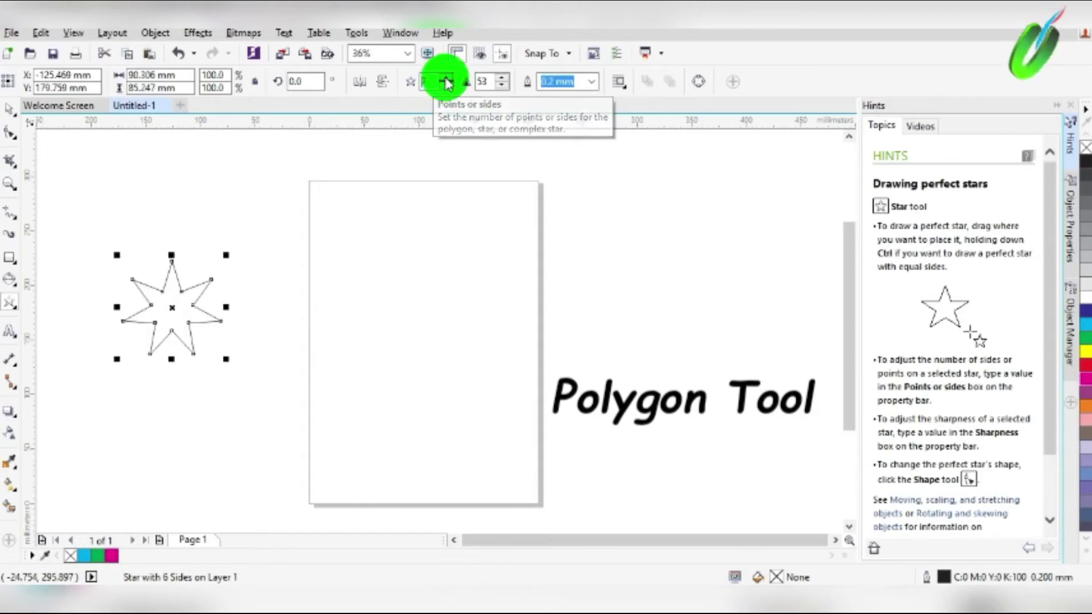
{"action": "left_click", "coordinate": [336, 256]}
Draw a second star on the page, raise it to 14 points, and reposition it
{"action": "left_click_drag", "start_coordinate": [327, 248], "coordinate": [412, 297]}
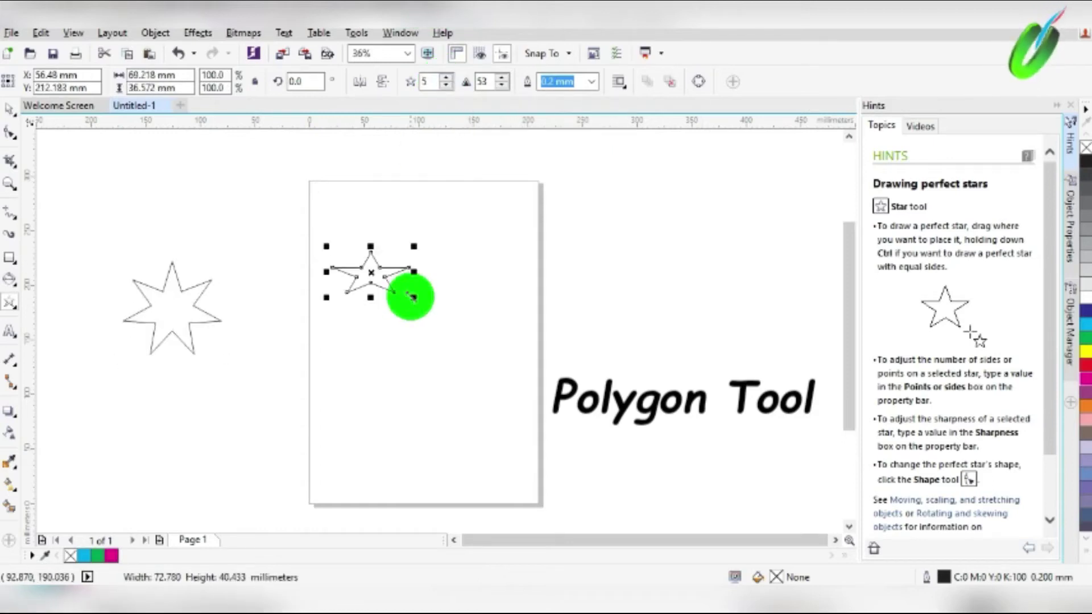
{"action": "left_click", "coordinate": [445, 79]}
{"action": "left_click", "coordinate": [445, 80]}
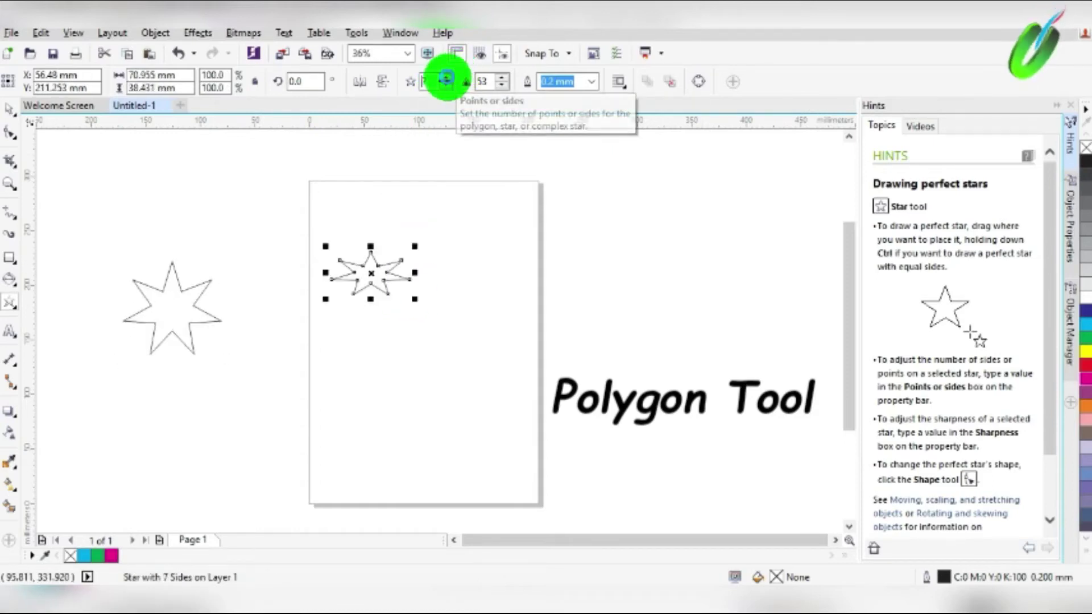
{"action": "left_click", "coordinate": [446, 79]}
{"action": "left_click", "coordinate": [446, 79]}
{"action": "left_click", "coordinate": [446, 79]}
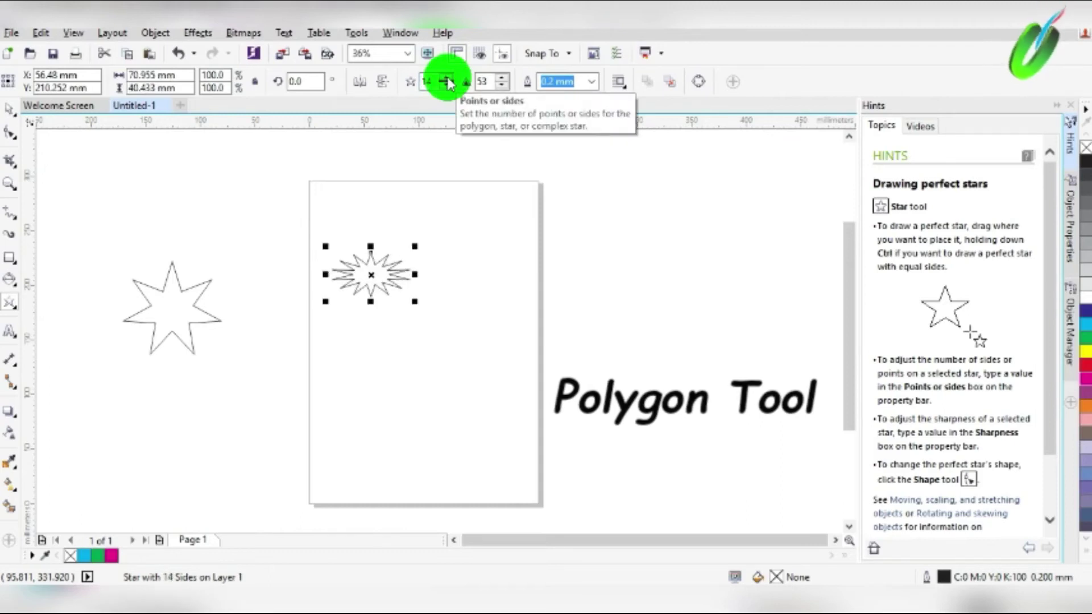
{"action": "left_click_drag", "start_coordinate": [371, 275], "coordinate": [205, 233]}
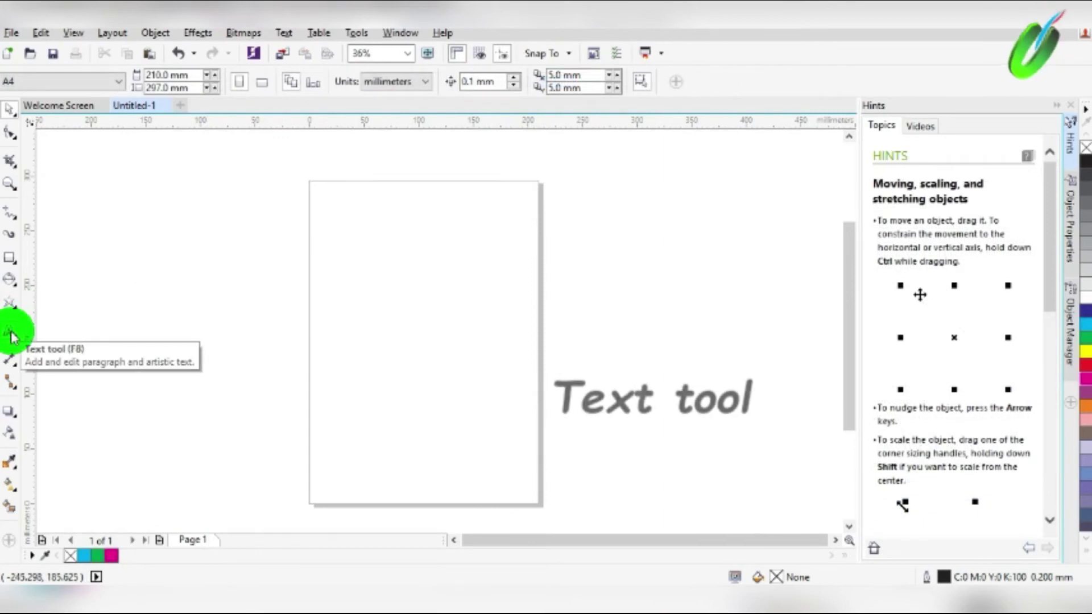
{"action": "left_click", "coordinate": [12, 333]}
Type 'Utilitarian' on the page, enlarge it to about 77 pt, and centre it
{"action": "left_click", "coordinate": [368, 308]}
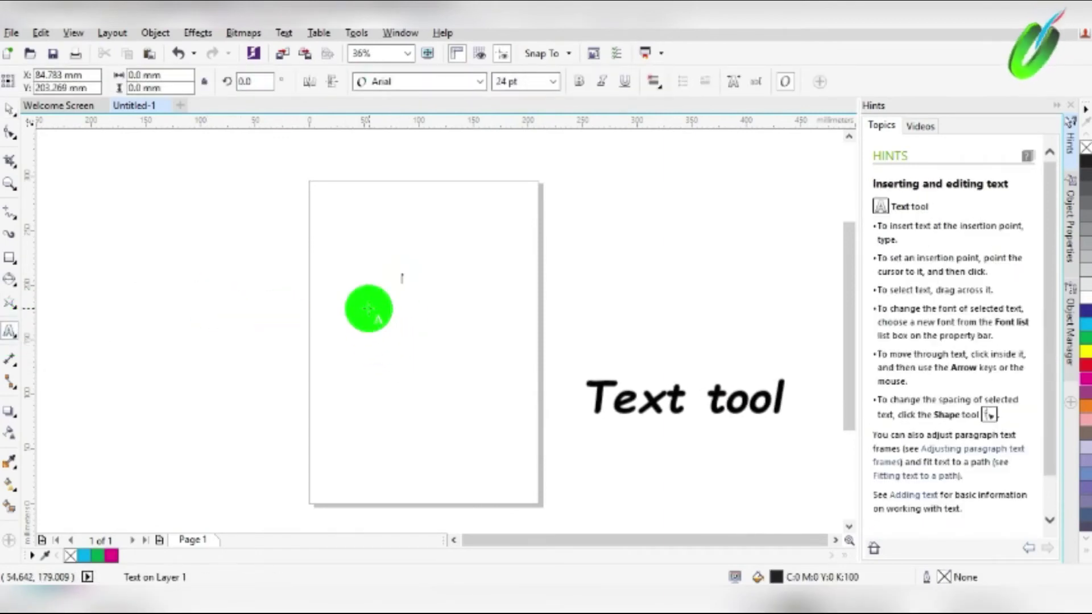
{"action": "type", "text": "T"}
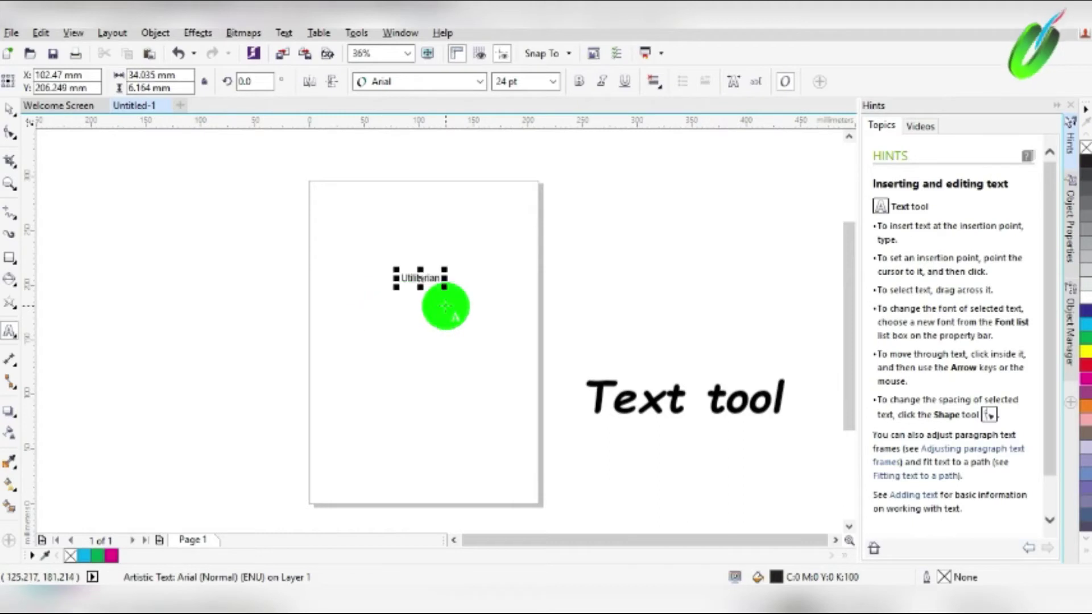
{"action": "key", "text": "ctrl+space"}
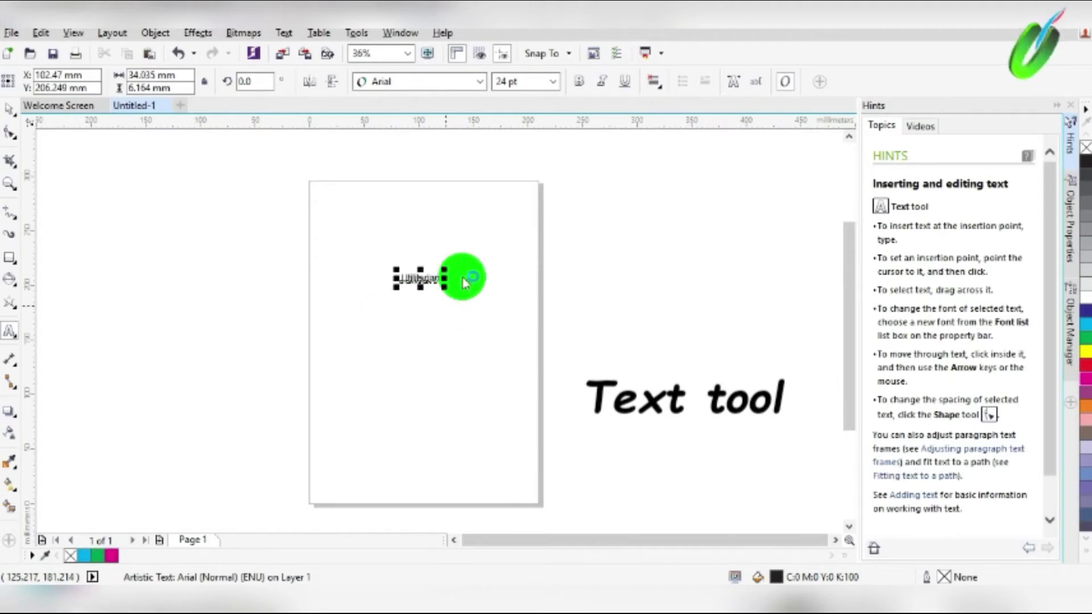
{"action": "left_click_drag", "start_coordinate": [447, 287], "coordinate": [520, 357]}
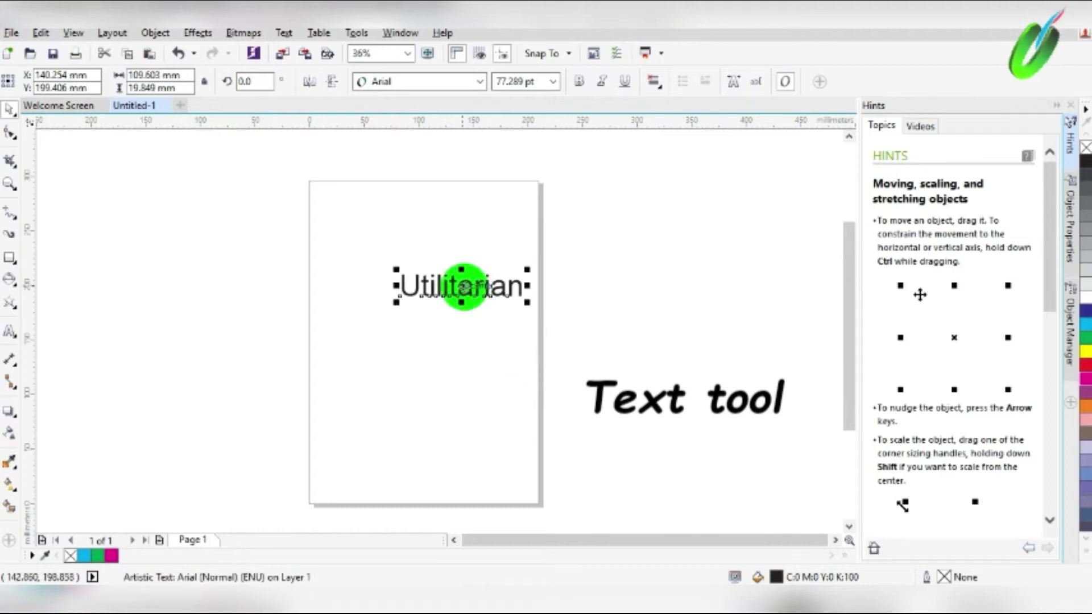
{"action": "left_click_drag", "start_coordinate": [462, 286], "coordinate": [427, 277]}
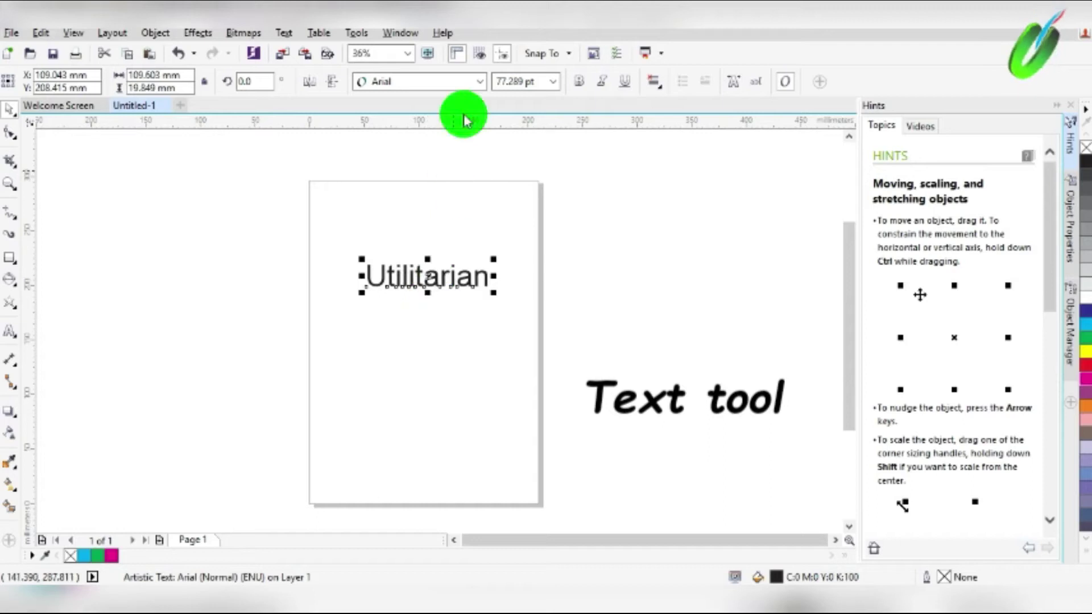
Set the Utilitarian text in the Cambria font and make it bold
{"action": "left_click", "coordinate": [482, 84]}
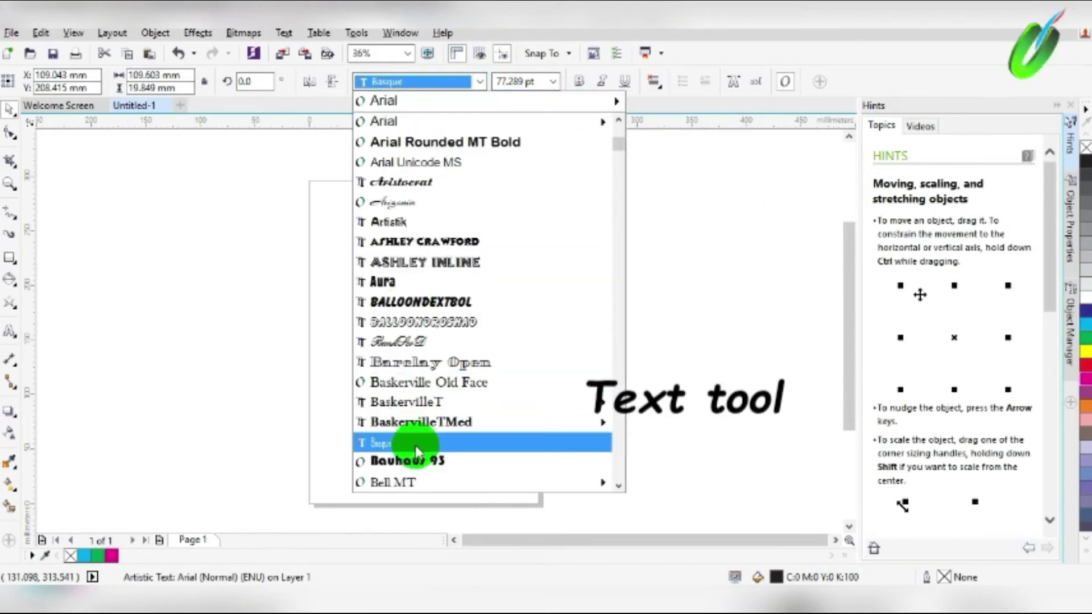
{"action": "scroll", "coordinate": [410, 466], "scroll_direction": "down", "scroll_amount": 1}
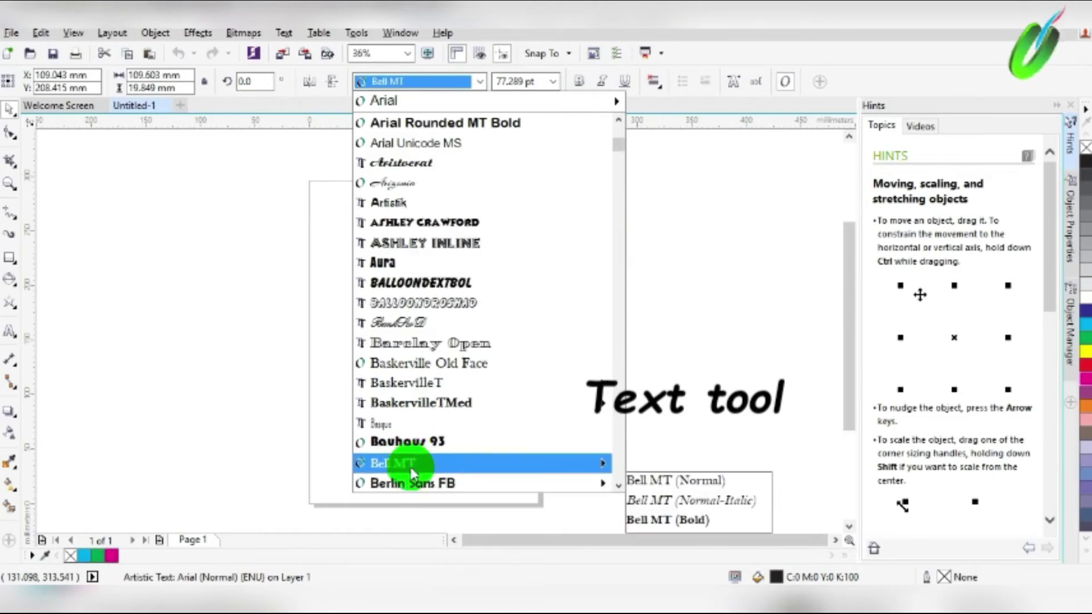
{"action": "scroll", "coordinate": [410, 466], "scroll_direction": "down", "scroll_amount": 5}
{"action": "scroll", "coordinate": [411, 466], "scroll_direction": "down", "scroll_amount": 2}
{"action": "scroll", "coordinate": [410, 466], "scroll_direction": "down", "scroll_amount": 4}
{"action": "scroll", "coordinate": [410, 467], "scroll_direction": "down", "scroll_amount": 2}
{"action": "scroll", "coordinate": [411, 466], "scroll_direction": "down", "scroll_amount": 1}
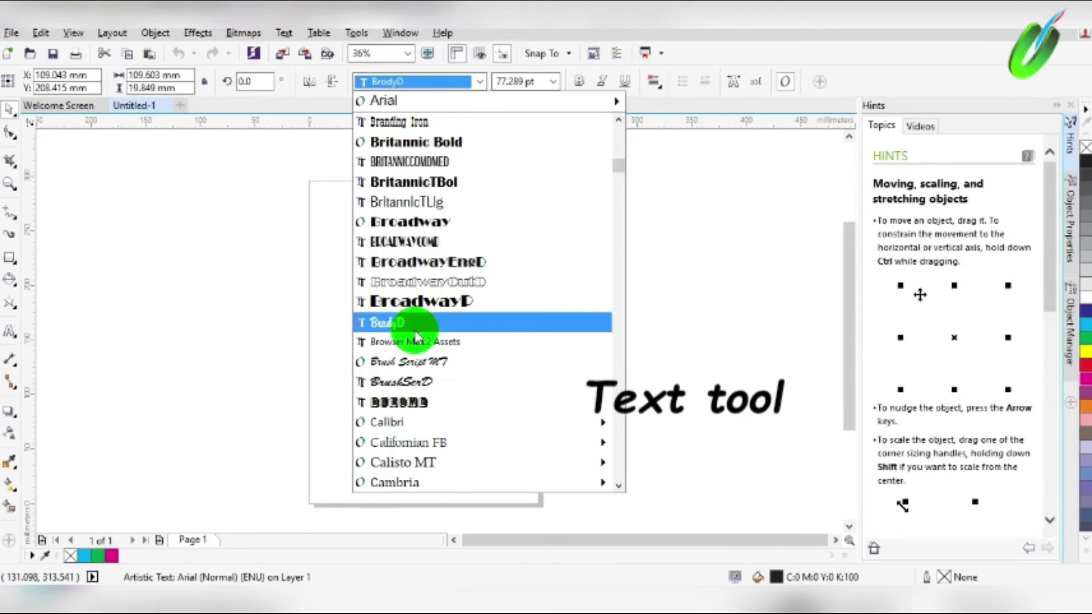
{"action": "mouse_move", "coordinate": [395, 483]}
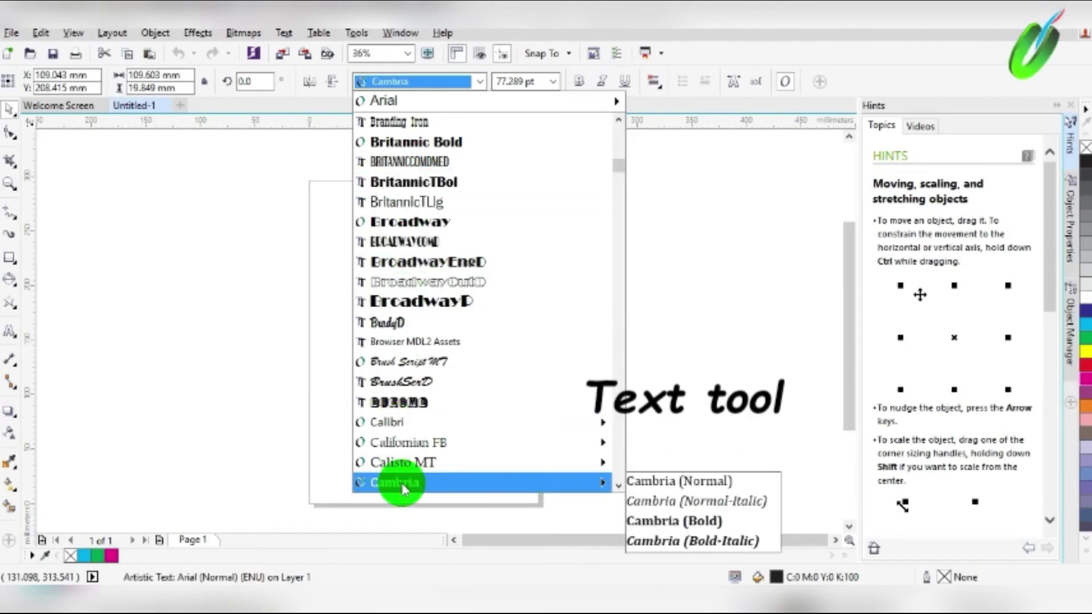
{"action": "left_click", "coordinate": [403, 484]}
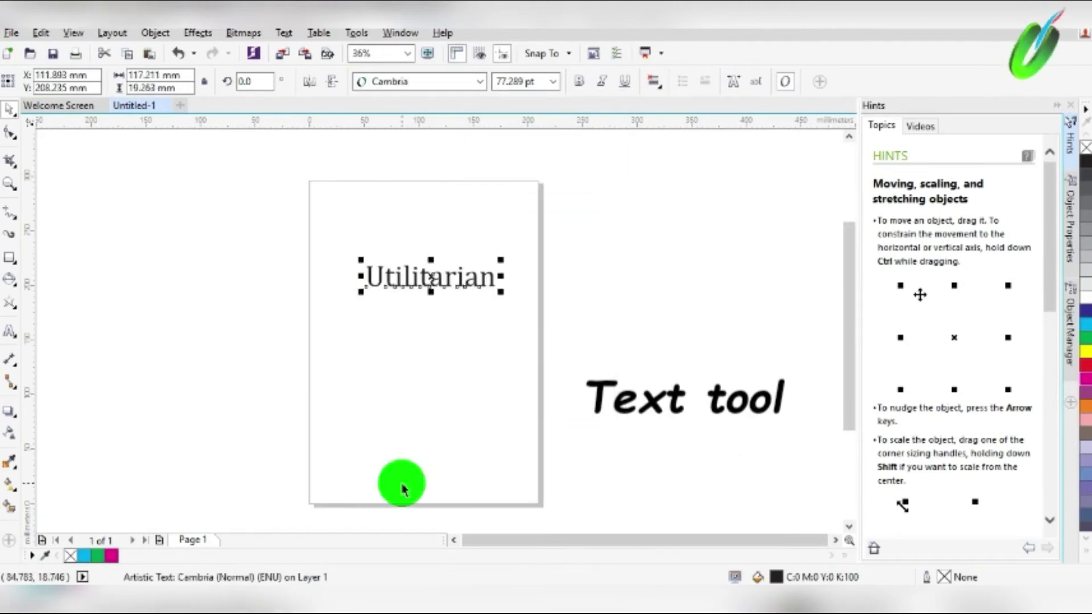
{"action": "left_click", "coordinate": [579, 77]}
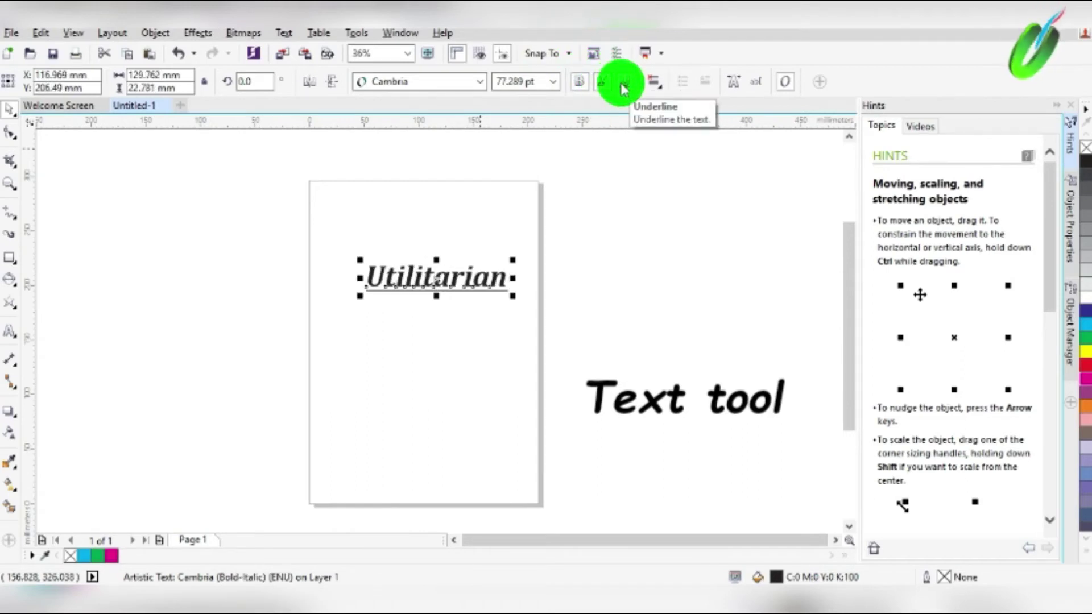
{"action": "left_click", "coordinate": [552, 82]}
{"action": "left_click", "coordinate": [553, 82]}
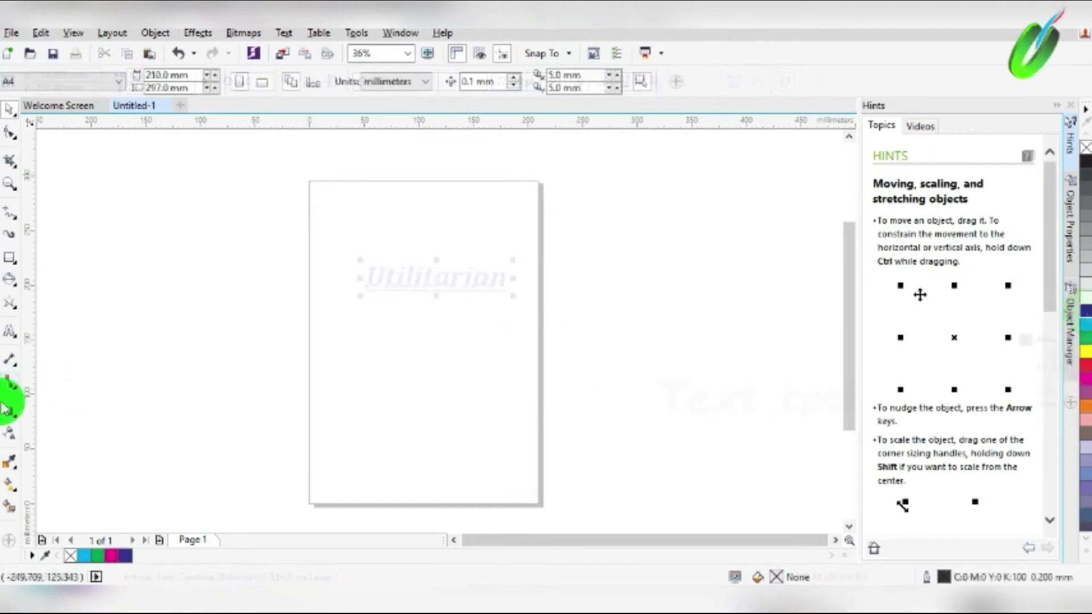
Draw a rectangle in the upper left of the page and fill it dark blue
{"action": "left_click", "coordinate": [11, 419]}
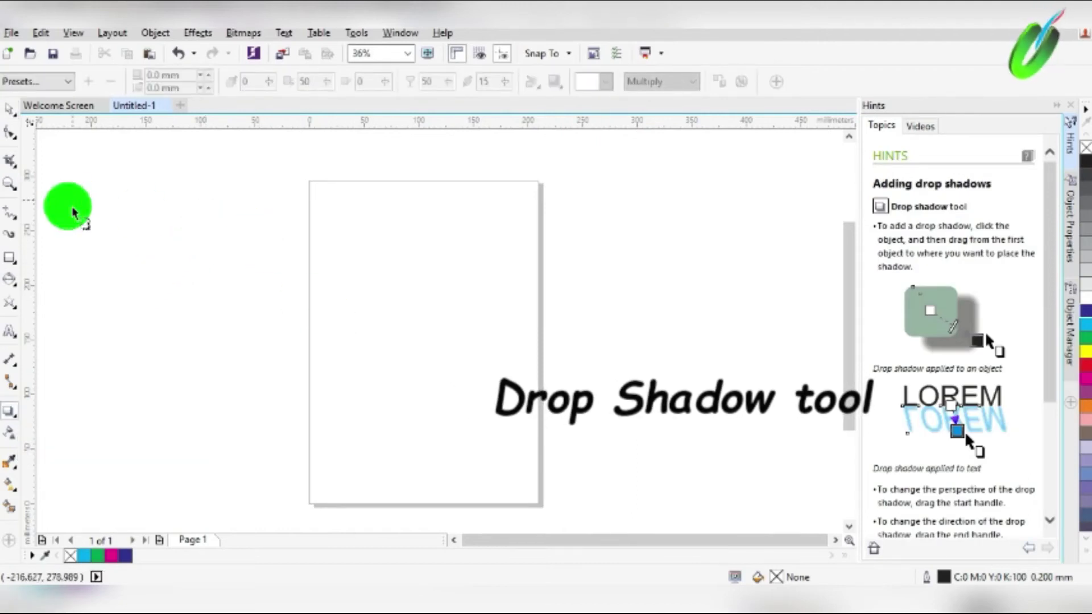
{"action": "left_click", "coordinate": [10, 257]}
{"action": "left_click_drag", "start_coordinate": [344, 259], "coordinate": [448, 344]}
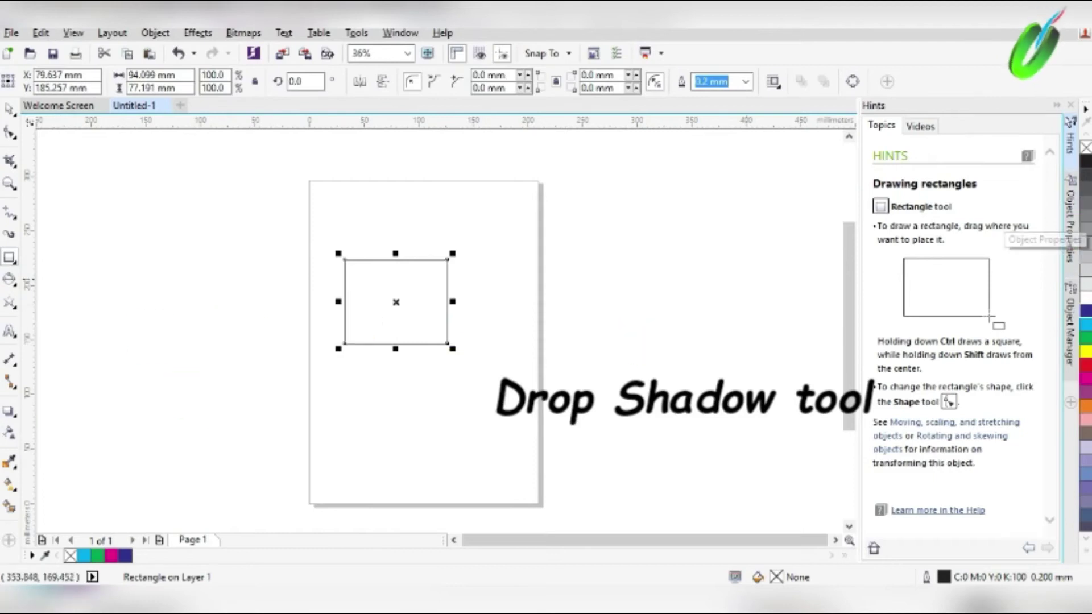
{"action": "left_click", "coordinate": [1085, 311]}
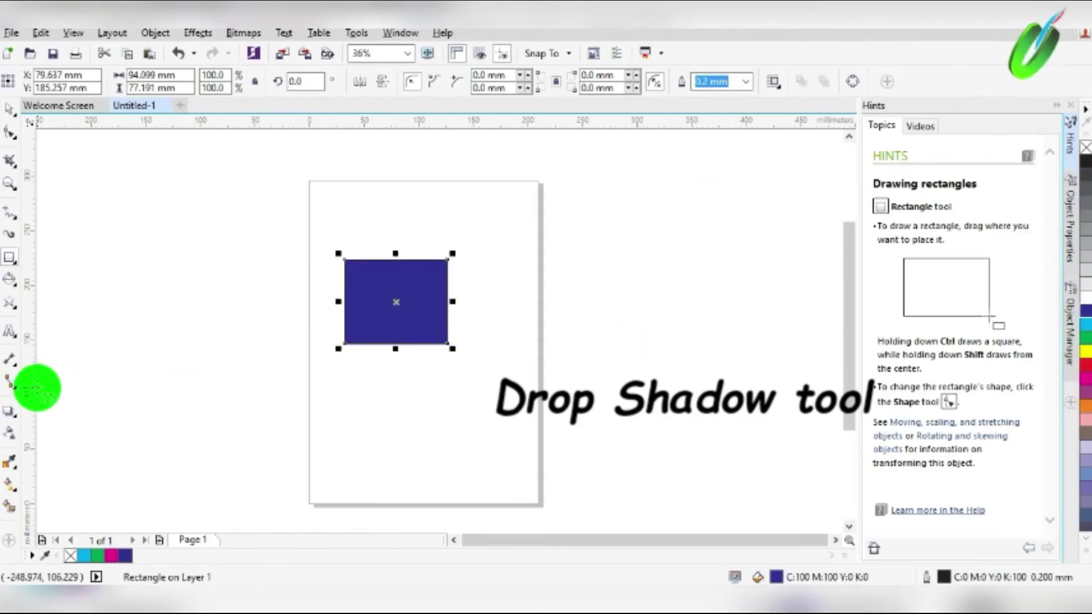
Add a drop shadow to the blue rectangle, offset down and to the right
{"action": "left_click", "coordinate": [11, 412]}
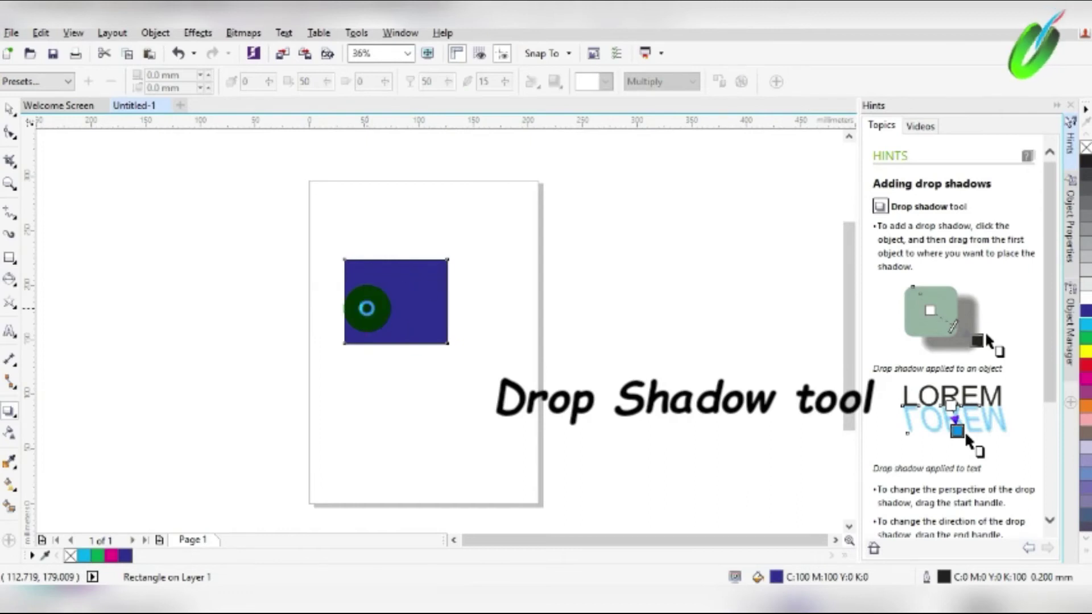
{"action": "left_click_drag", "start_coordinate": [367, 308], "coordinate": [377, 398]}
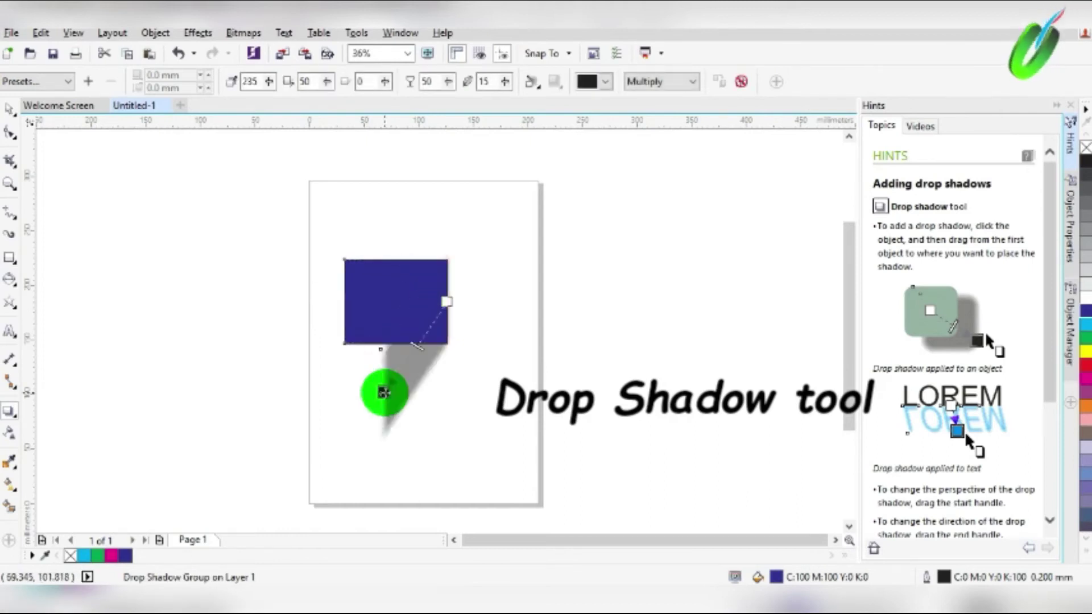
{"action": "mouse_move", "coordinate": [342, 296]}
{"action": "left_mouse_down"}
{"action": "mouse_move", "coordinate": [377, 244]}
{"action": "mouse_move", "coordinate": [394, 357]}
{"action": "left_mouse_up"}
{"action": "mouse_move", "coordinate": [364, 293]}
{"action": "left_mouse_down"}
{"action": "mouse_move", "coordinate": [462, 363]}
{"action": "mouse_move", "coordinate": [446, 322]}
{"action": "left_mouse_up"}
{"action": "left_click", "coordinate": [451, 333]}
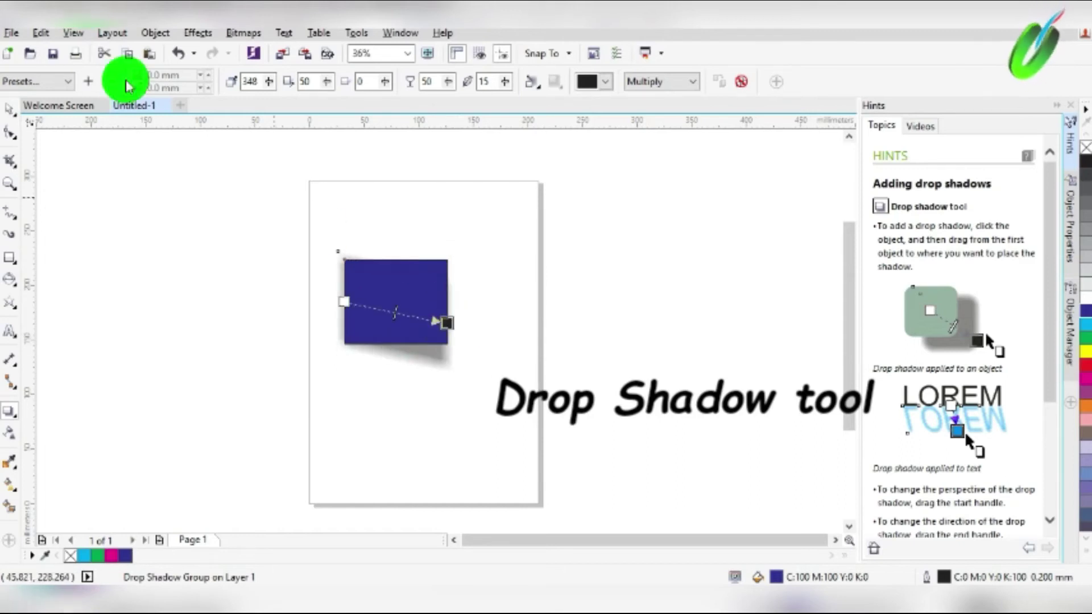
Apply a Glow shadow preset with opacity 100 and feather 20
{"action": "left_click", "coordinate": [67, 81]}
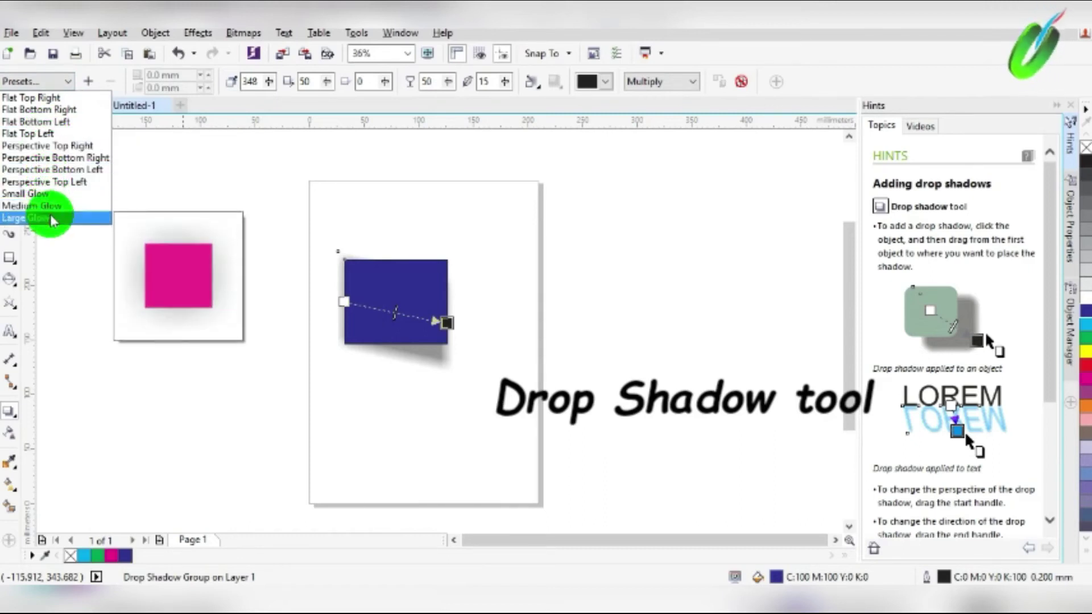
{"action": "left_click", "coordinate": [54, 195]}
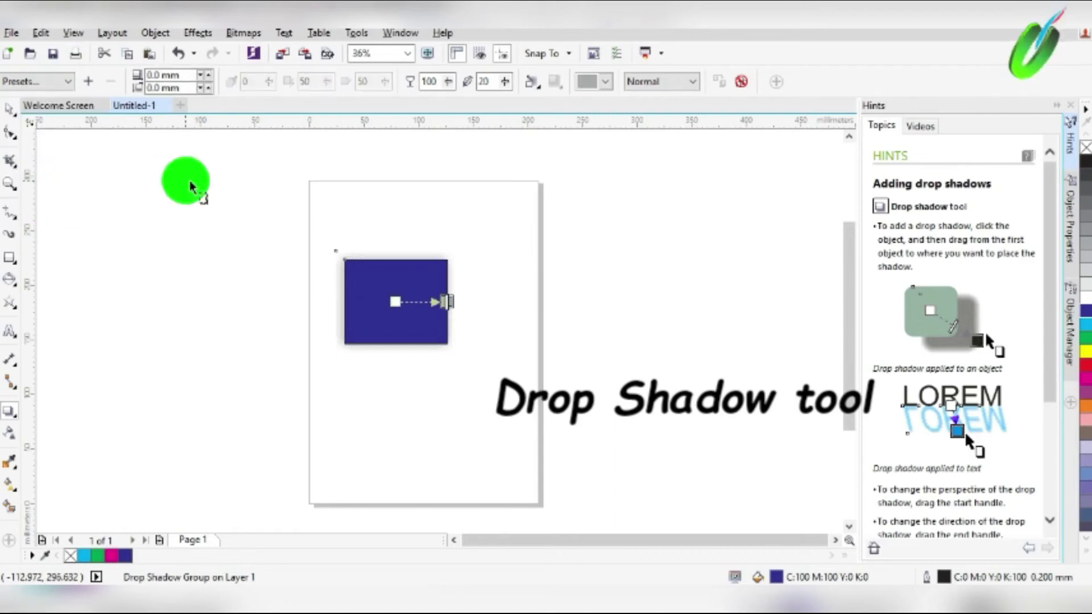
{"action": "left_click", "coordinate": [448, 84]}
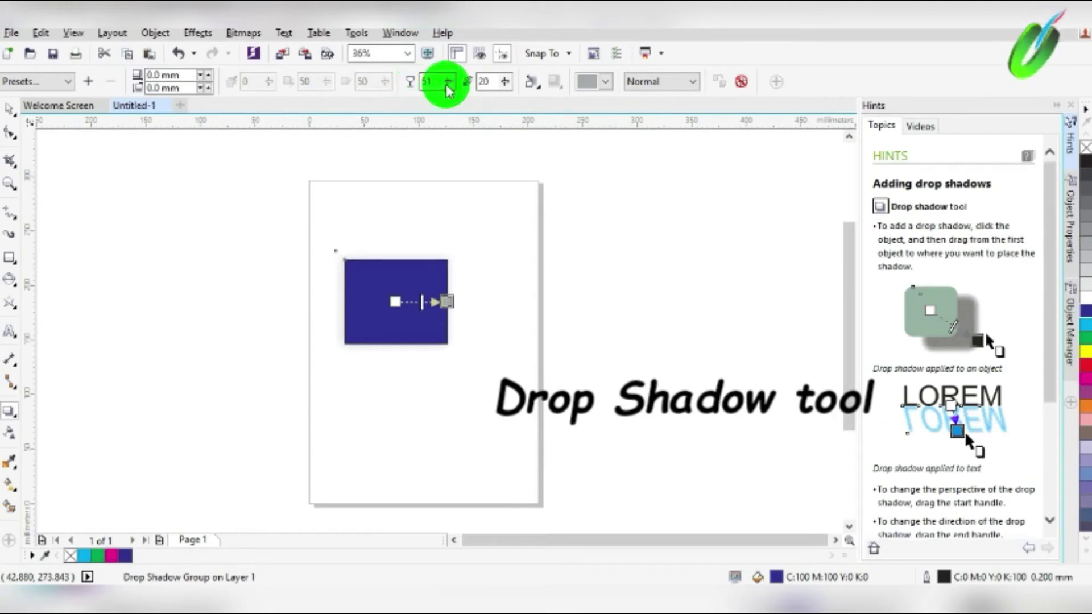
{"action": "left_click", "coordinate": [506, 86]}
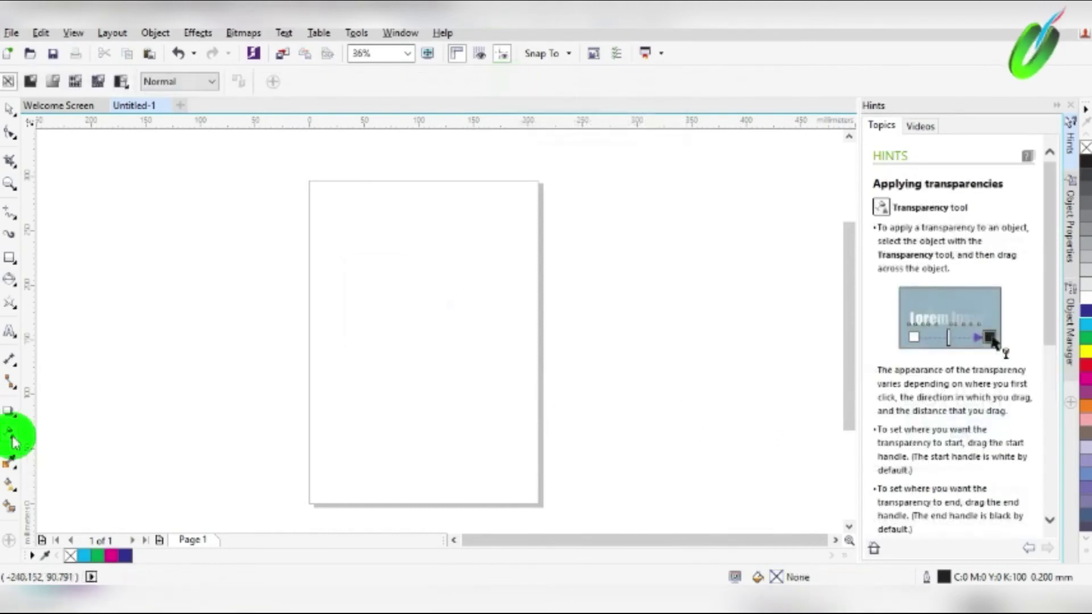
Draw a rectangle with uniform transparency and colour it blue
{"action": "left_click", "coordinate": [10, 257]}
{"action": "mouse_move", "coordinate": [327, 231]}
{"action": "left_mouse_down"}
{"action": "mouse_move", "coordinate": [463, 358]}
{"action": "mouse_move", "coordinate": [467, 335]}
{"action": "left_mouse_up"}
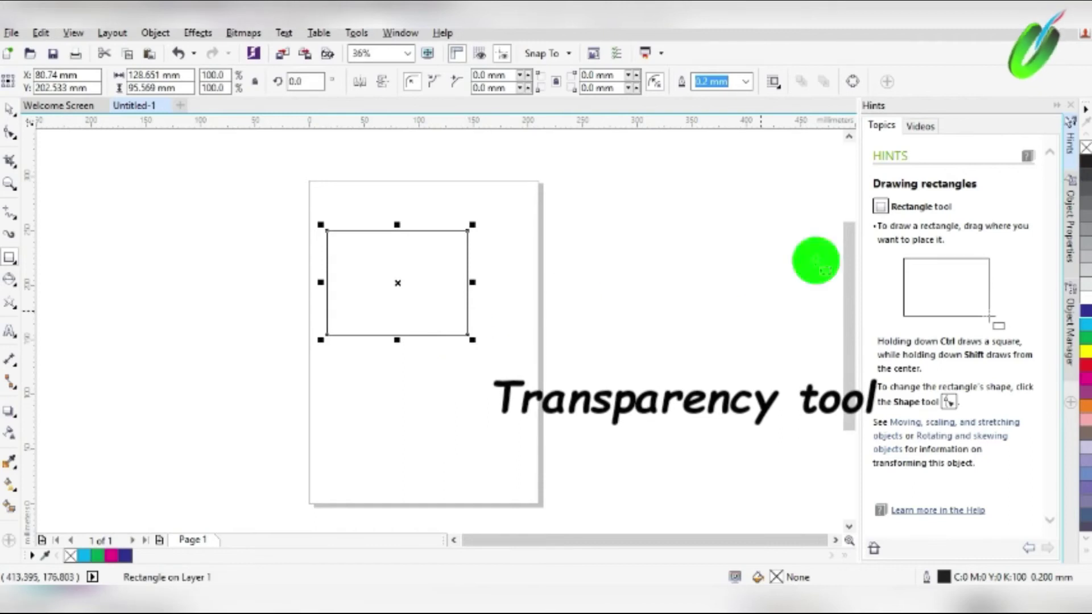
{"action": "left_click", "coordinate": [1086, 323]}
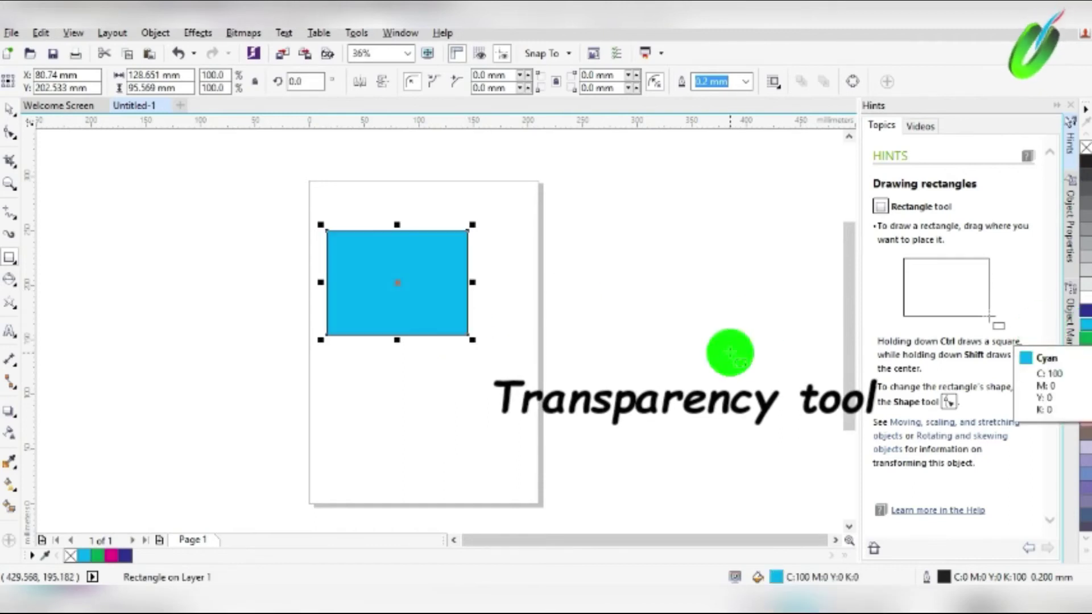
{"action": "left_click", "coordinate": [16, 436]}
{"action": "left_click_drag", "start_coordinate": [397, 283], "coordinate": [366, 284]}
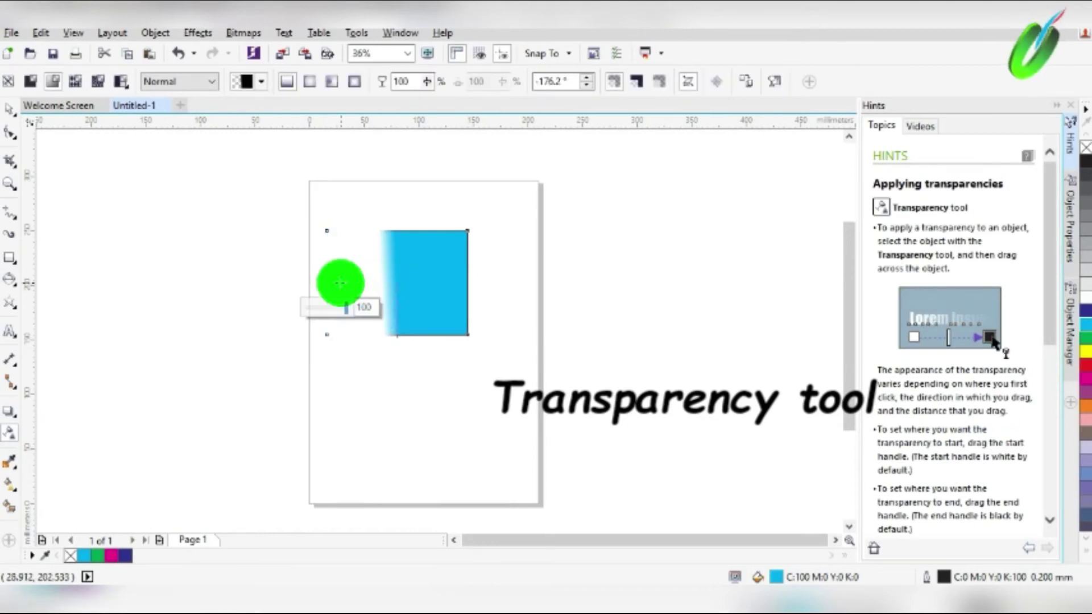
{"action": "left_click_drag", "start_coordinate": [340, 282], "coordinate": [339, 282]}
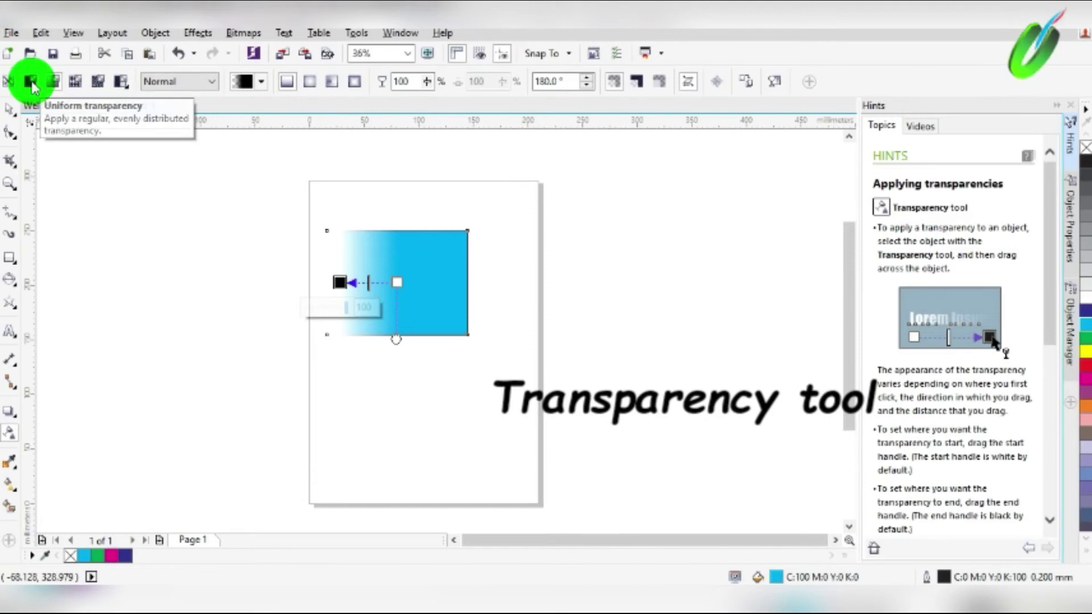
{"action": "left_click", "coordinate": [31, 82]}
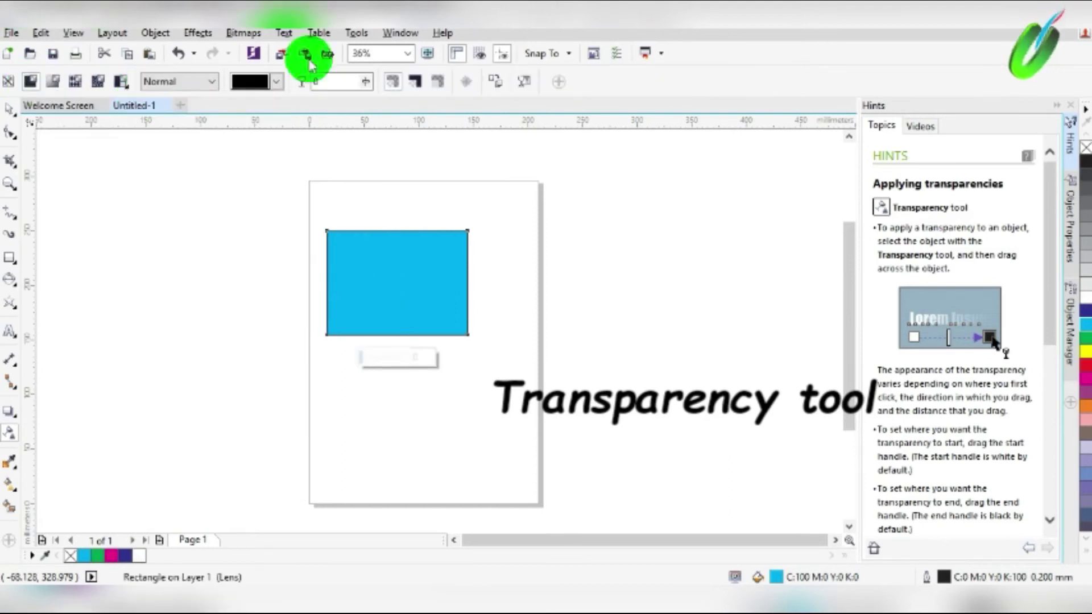
{"action": "mouse_move", "coordinate": [365, 81]}
{"action": "left_mouse_down"}
{"action": "mouse_move", "coordinate": [397, 86]}
{"action": "mouse_move", "coordinate": [373, 84]}
{"action": "left_mouse_up"}
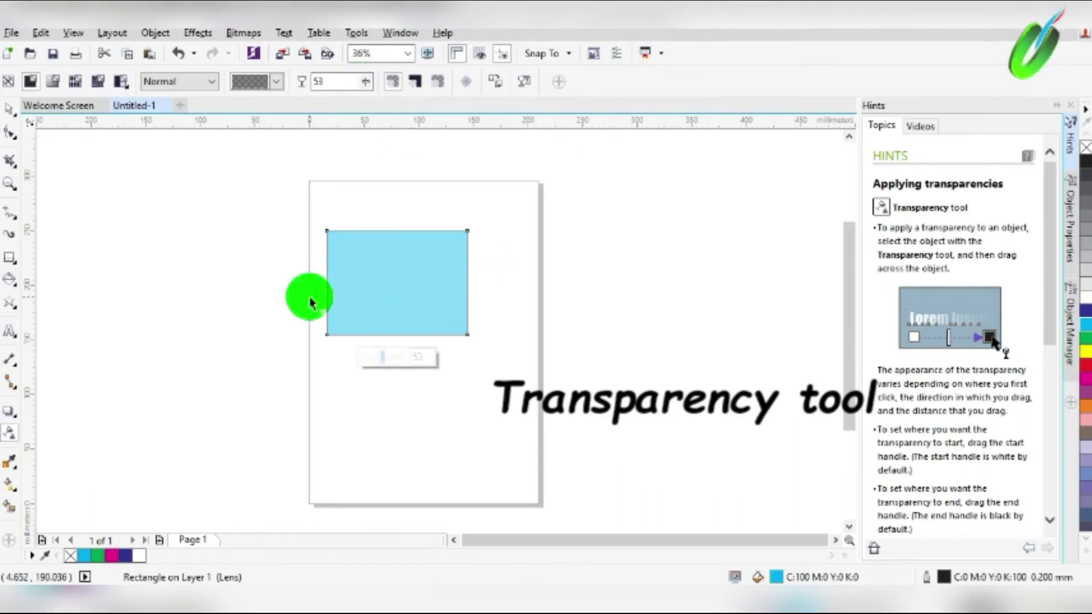
{"action": "left_click", "coordinate": [18, 118]}
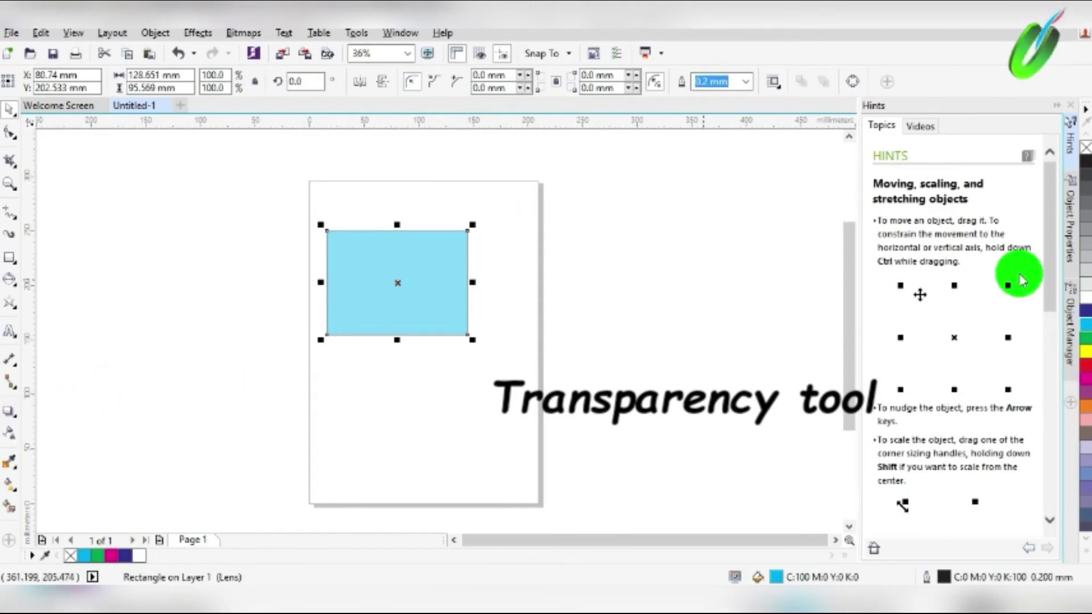
{"action": "left_click", "coordinate": [1085, 310]}
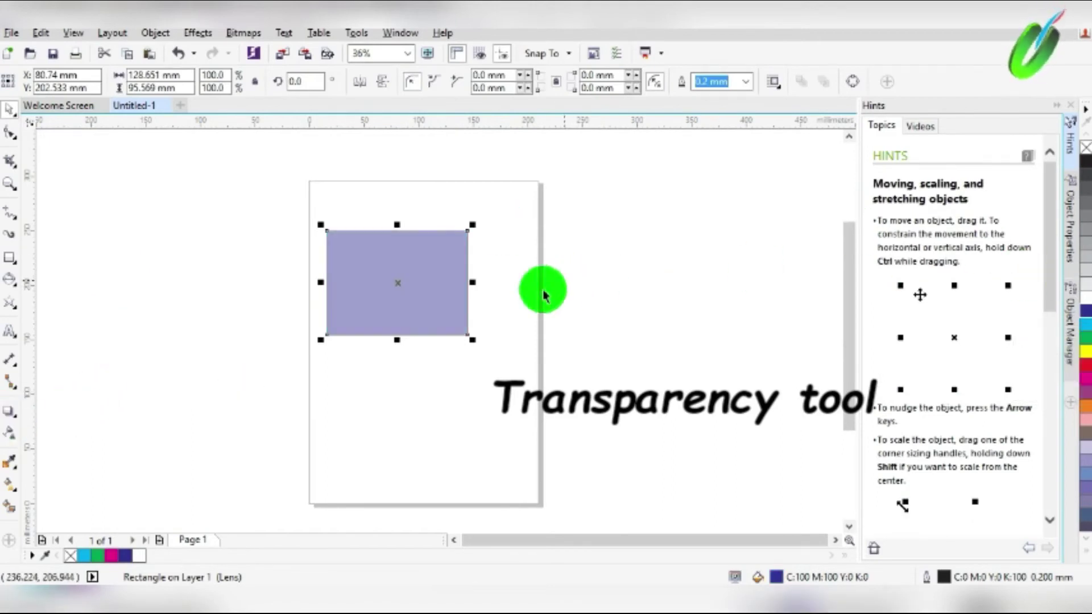
{"action": "left_click", "coordinate": [508, 294]}
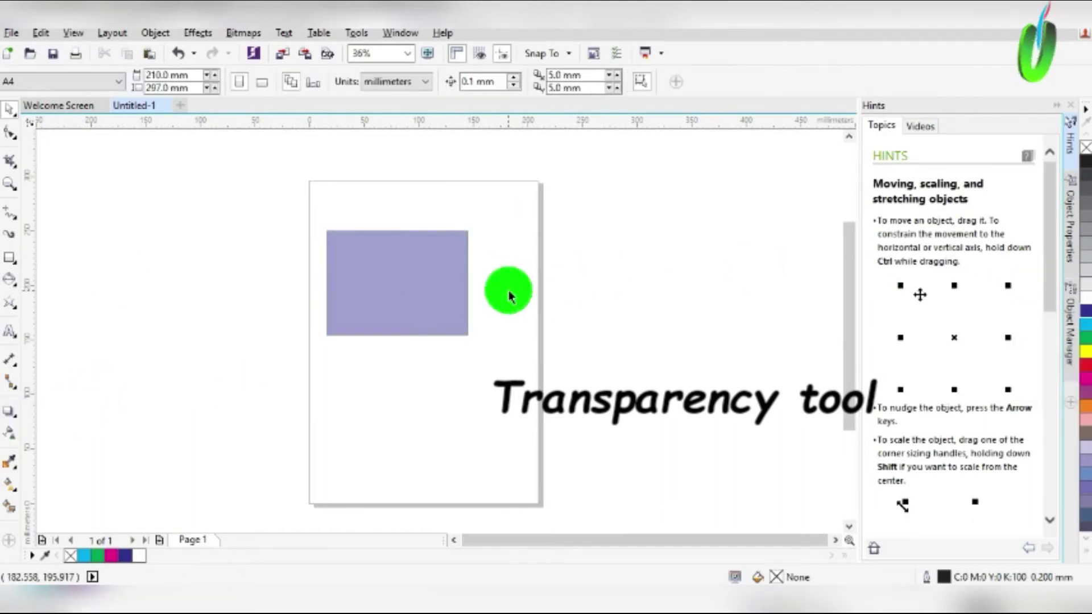
Draw a green rectangle and slide it underneath the transparent blue one
{"action": "left_click", "coordinate": [7, 260]}
{"action": "left_click_drag", "start_coordinate": [195, 289], "coordinate": [312, 398]}
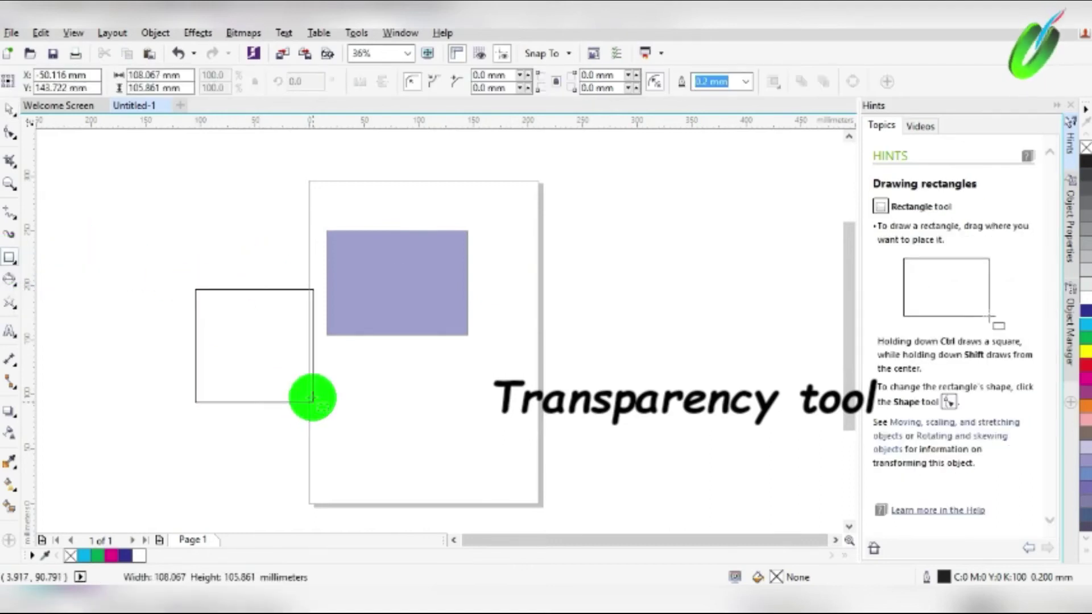
{"action": "key", "text": "space"}
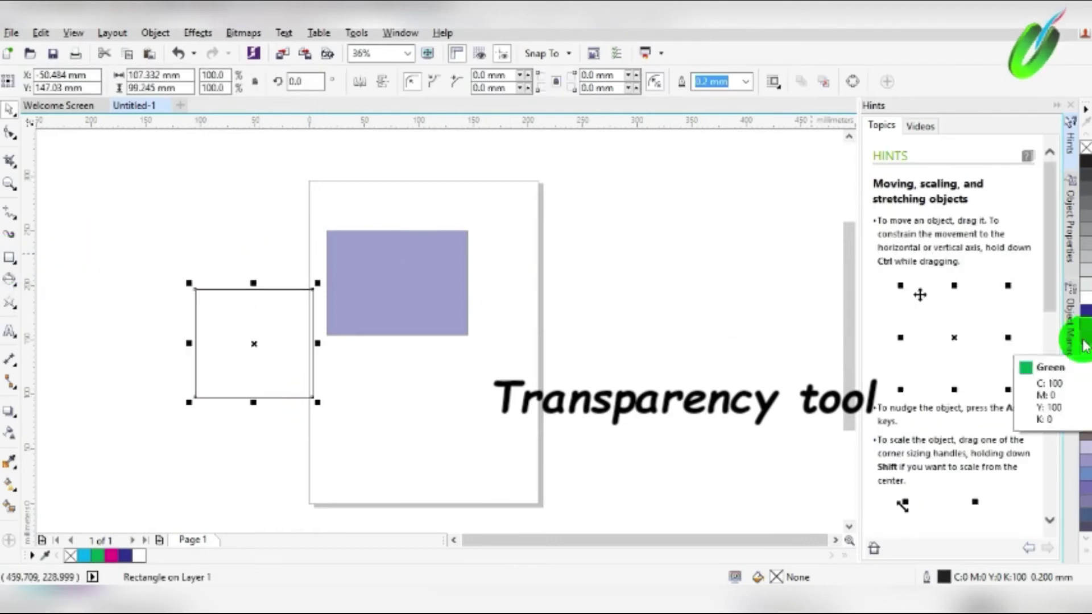
{"action": "left_click", "coordinate": [1086, 358]}
{"action": "left_click_drag", "start_coordinate": [280, 353], "coordinate": [424, 344]}
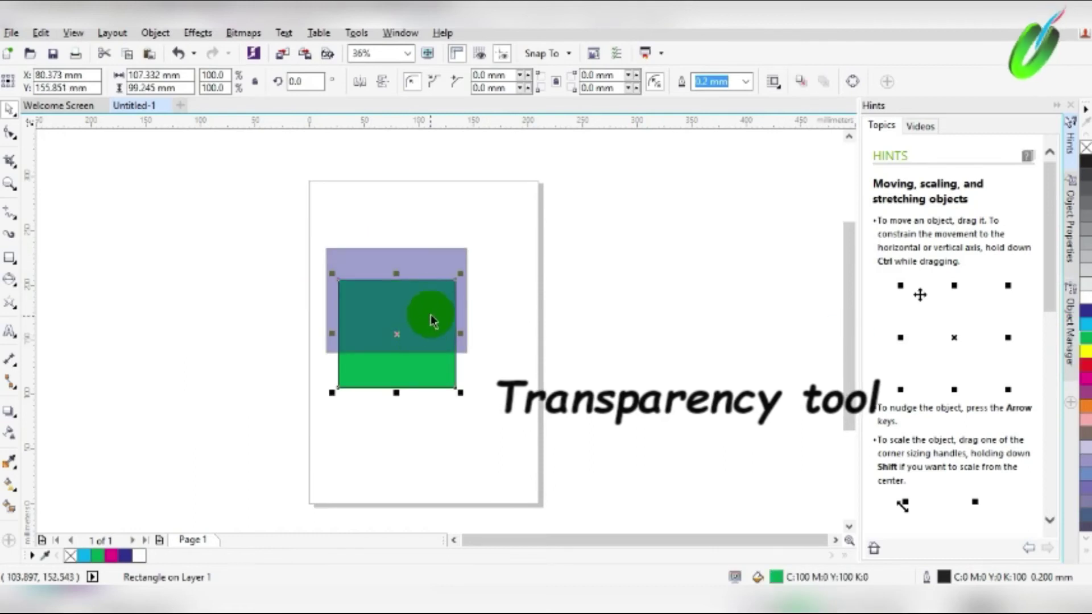
{"action": "left_click", "coordinate": [435, 259]}
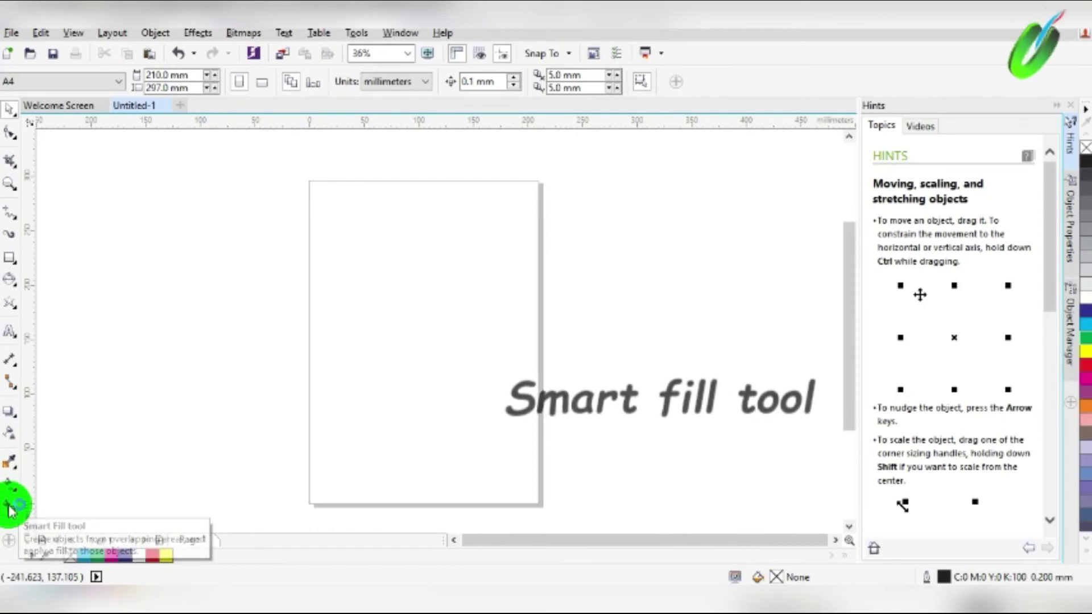
{"action": "left_click", "coordinate": [9, 508]}
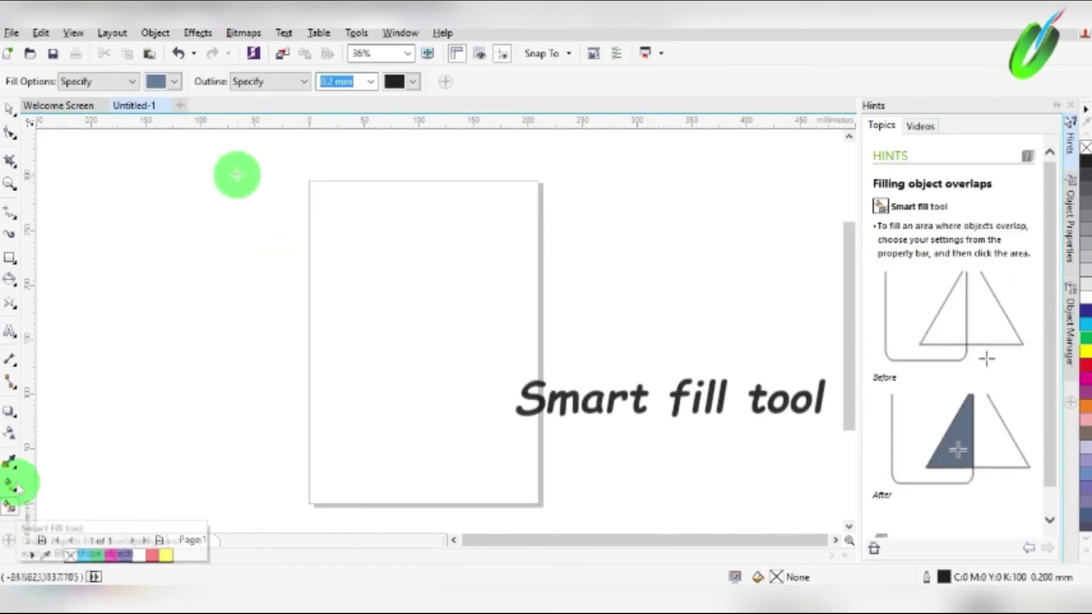
{"action": "left_click", "coordinate": [9, 261]}
{"action": "left_click_drag", "start_coordinate": [228, 219], "coordinate": [322, 296]}
{"action": "left_click_drag", "start_coordinate": [285, 257], "coordinate": [384, 335]}
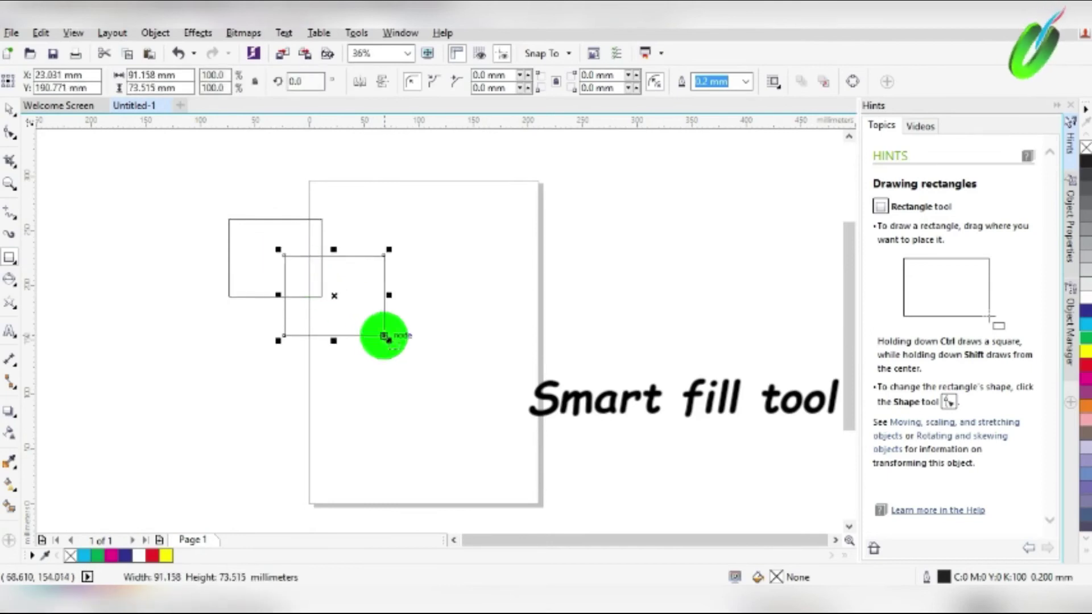
{"action": "mouse_move", "coordinate": [291, 166]}
{"action": "left_mouse_down"}
{"action": "mouse_move", "coordinate": [310, 228]}
{"action": "mouse_move", "coordinate": [389, 242]}
{"action": "left_mouse_up"}
{"action": "left_click_drag", "start_coordinate": [202, 236], "coordinate": [259, 340]}
{"action": "left_click", "coordinate": [10, 507]}
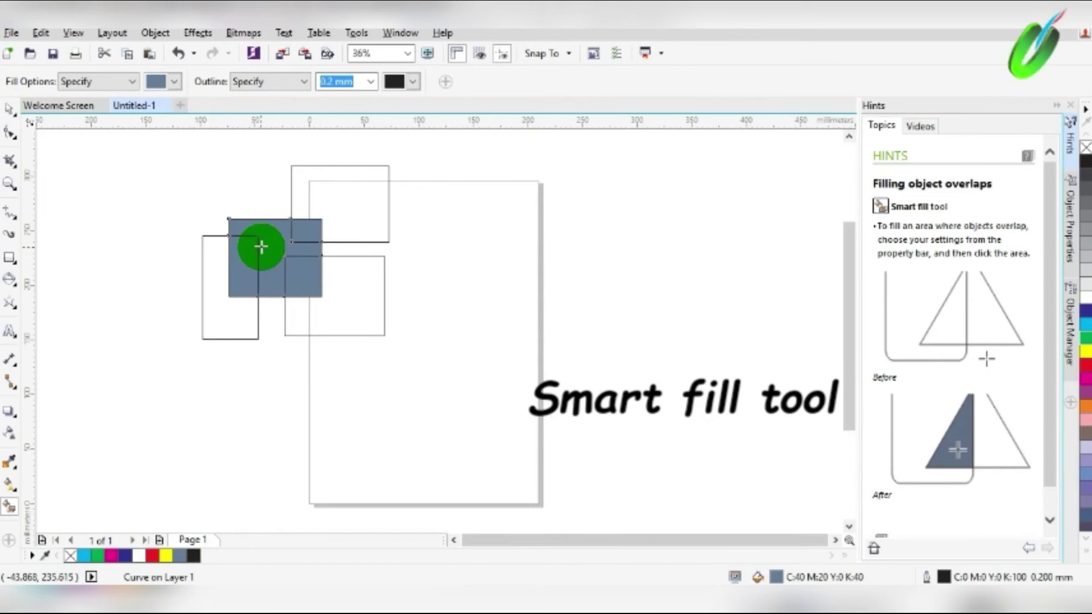
{"action": "key", "text": "space"}
{"action": "left_click_drag", "start_coordinate": [275, 257], "coordinate": [535, 292]}
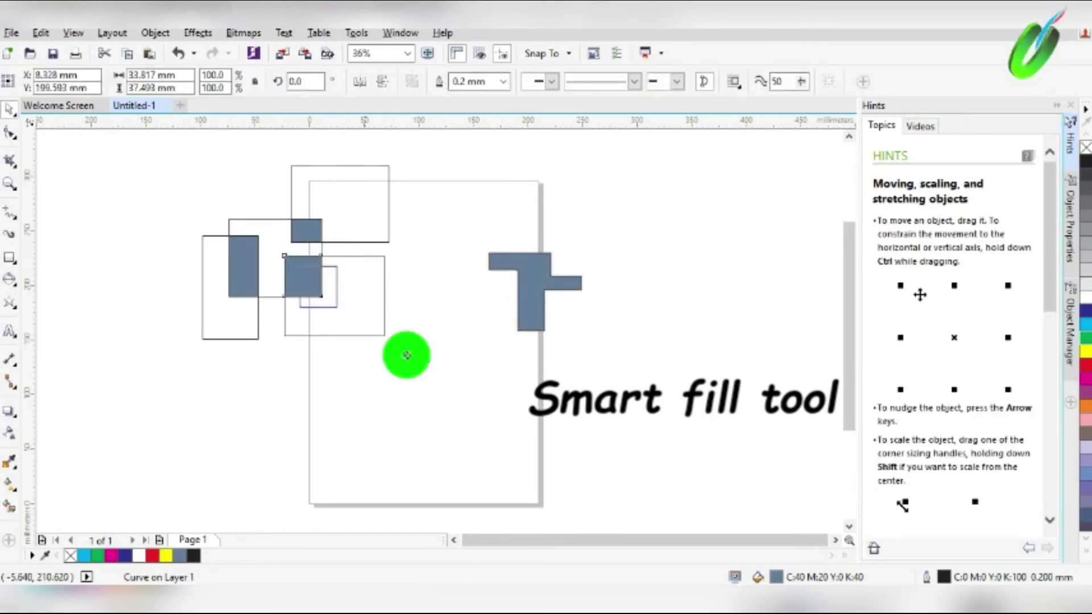
{"action": "left_click_drag", "start_coordinate": [303, 274], "coordinate": [447, 376]}
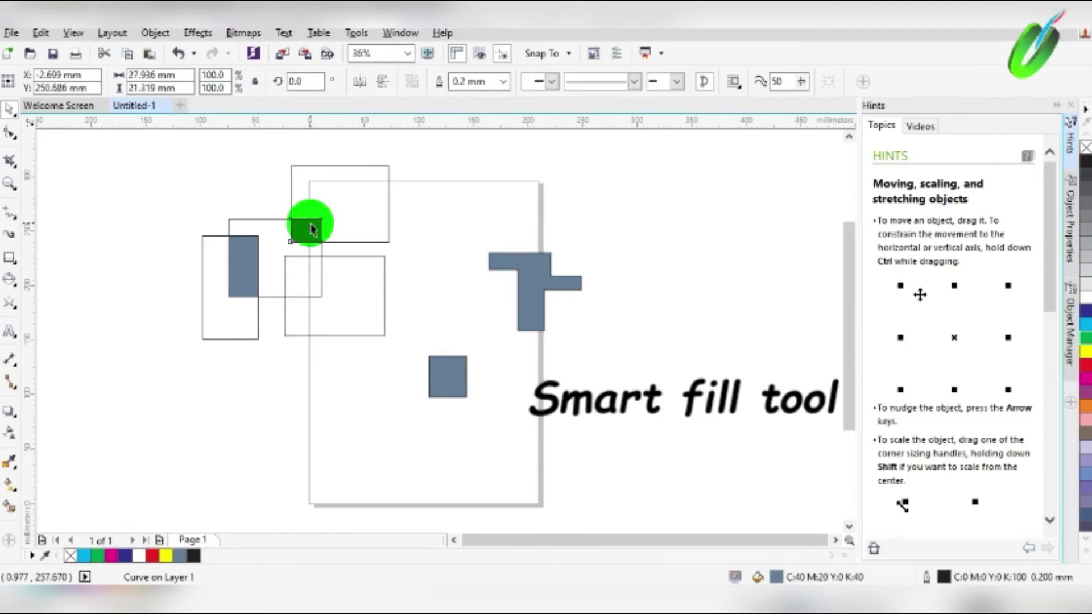
{"action": "left_click_drag", "start_coordinate": [311, 229], "coordinate": [447, 197]}
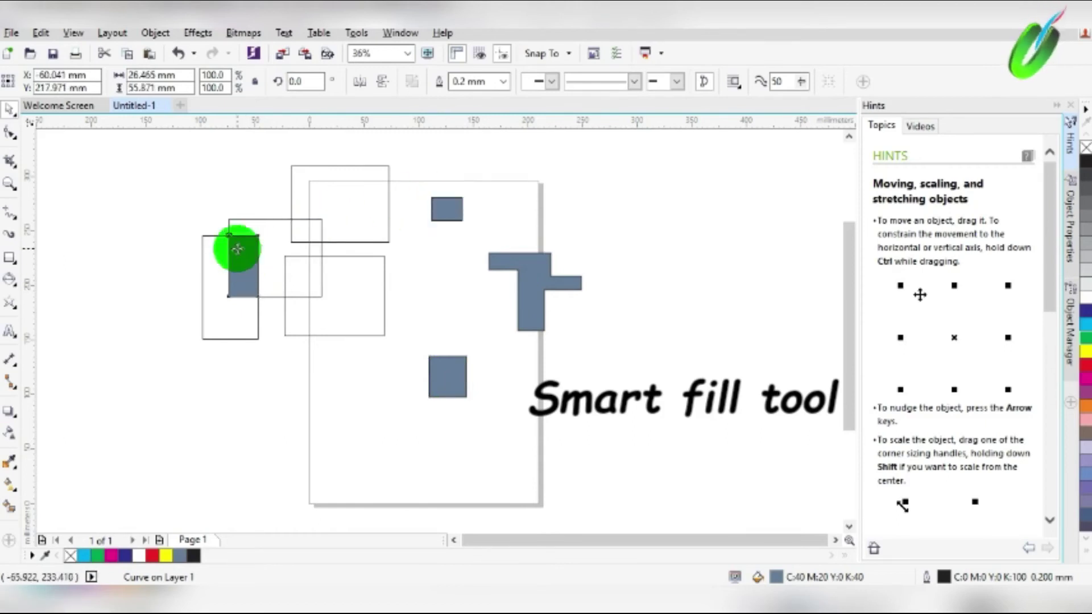
{"action": "left_click_drag", "start_coordinate": [237, 248], "coordinate": [343, 435]}
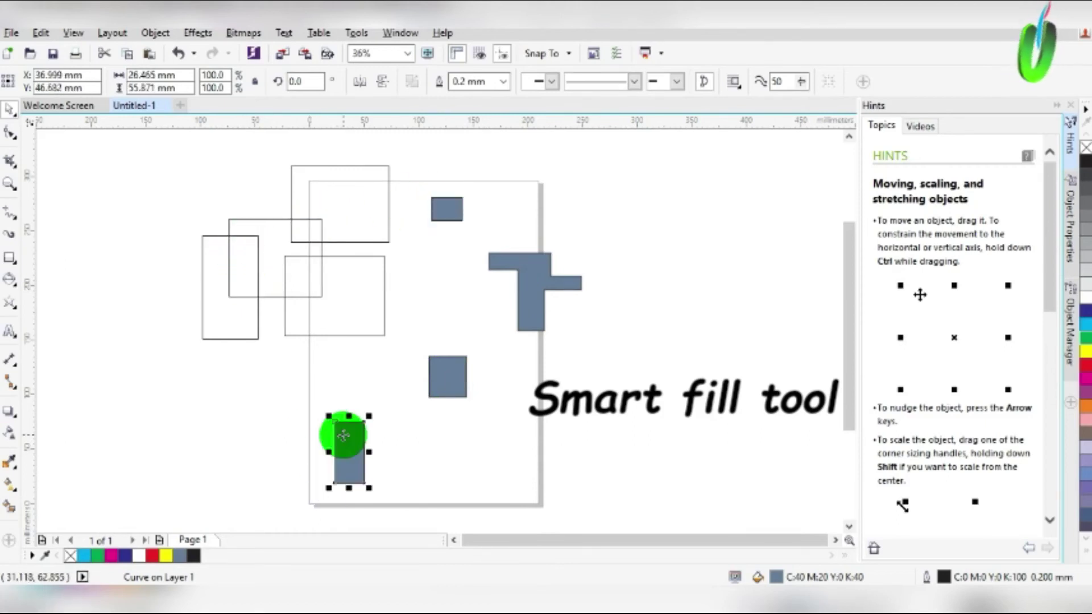
{"action": "left_click", "coordinate": [323, 230]}
{"action": "key", "text": "Delete"}
{"action": "left_click", "coordinate": [297, 244]}
{"action": "key", "text": "Delete"}
{"action": "left_click", "coordinate": [300, 255]}
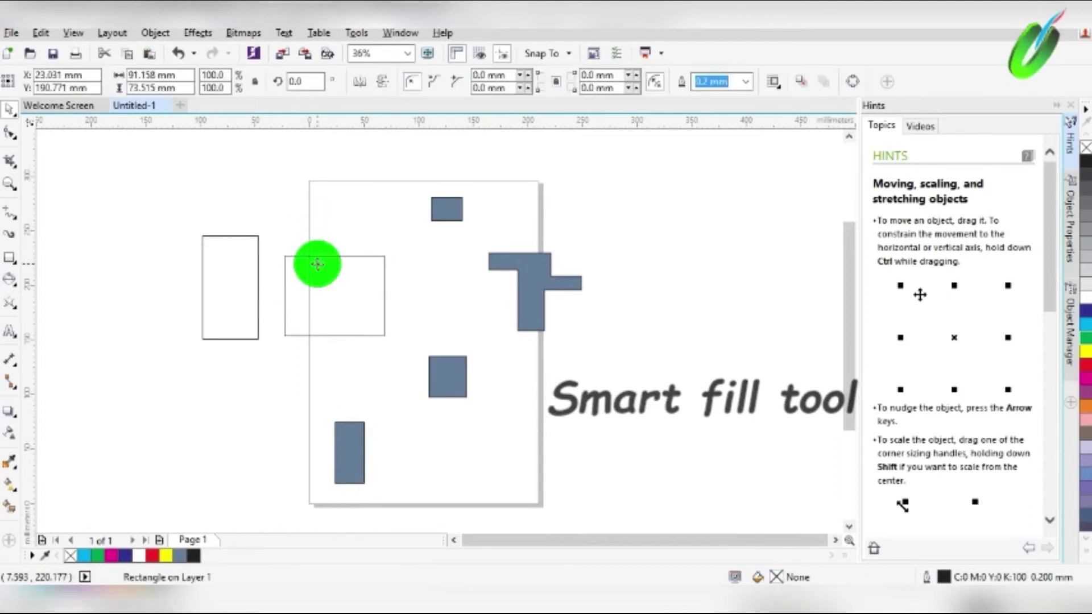
{"action": "key", "text": "Delete"}
{"action": "left_click", "coordinate": [230, 293]}
{"action": "key", "text": "Delete"}
{"action": "left_click", "coordinate": [12, 262]}
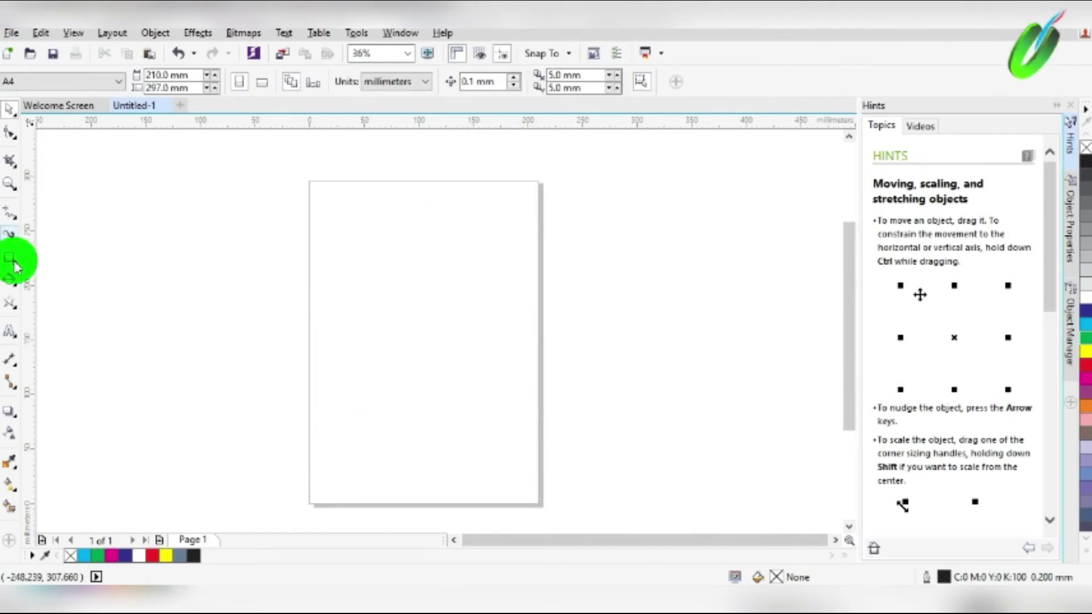
Draw a long thin rectangle across the page's left edge and convert it to curves
{"action": "left_click", "coordinate": [9, 262]}
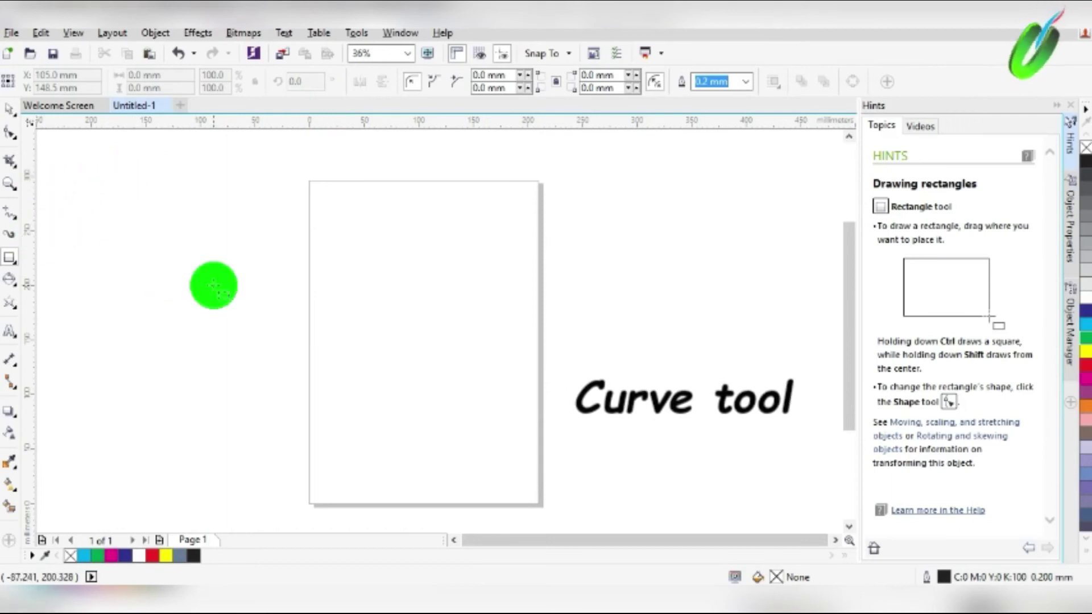
{"action": "left_click_drag", "start_coordinate": [212, 285], "coordinate": [409, 320]}
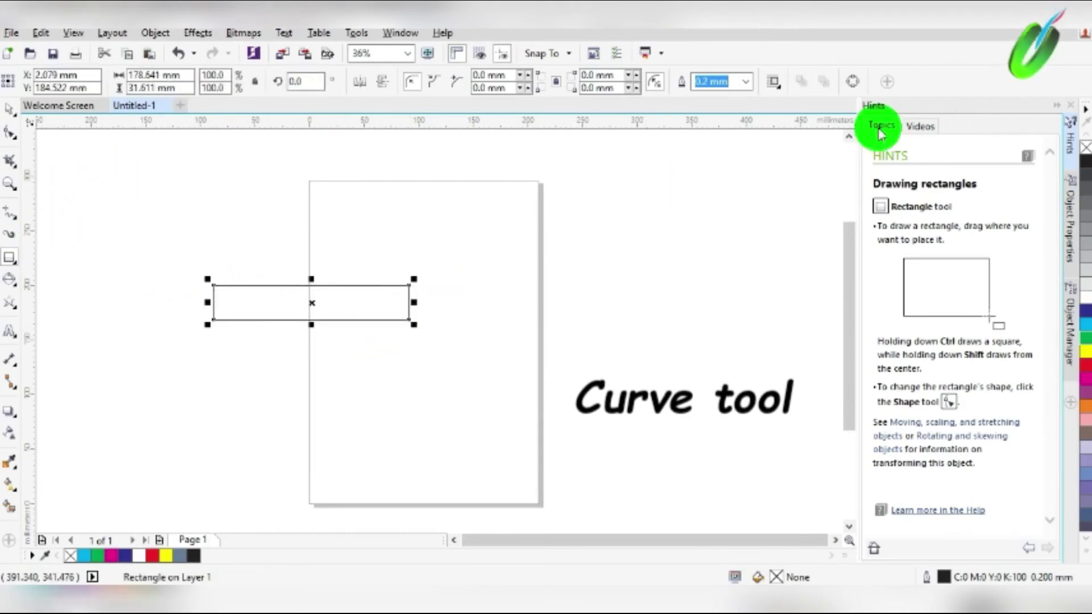
{"action": "left_click", "coordinate": [854, 85]}
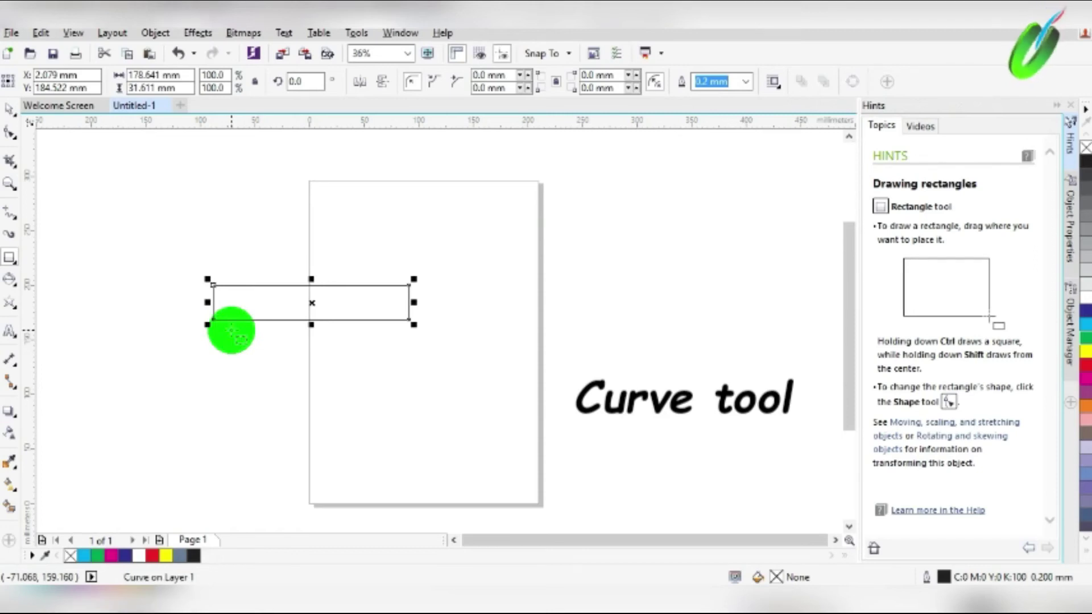
{"action": "key", "text": "space"}
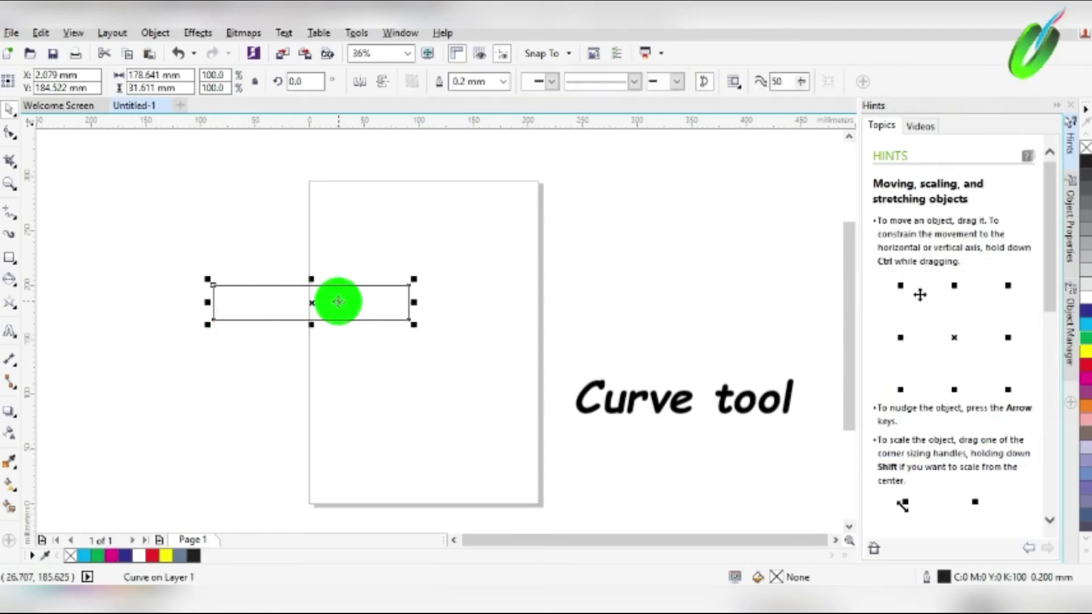
Convert the rectangle's top edge to a curve and bend it into a gentle wave
{"action": "left_click", "coordinate": [10, 137]}
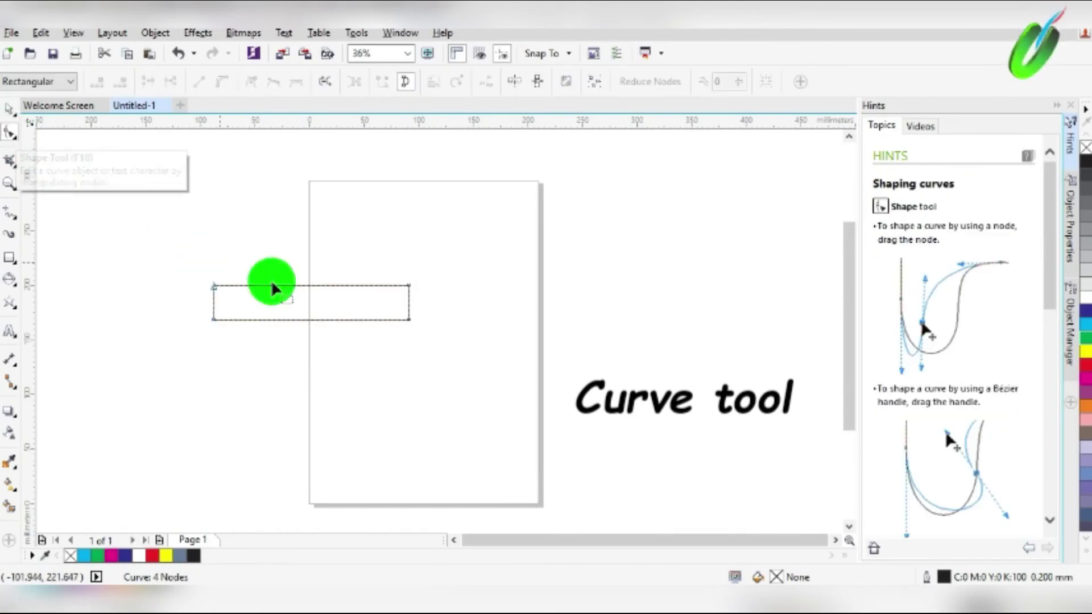
{"action": "left_click", "coordinate": [300, 286]}
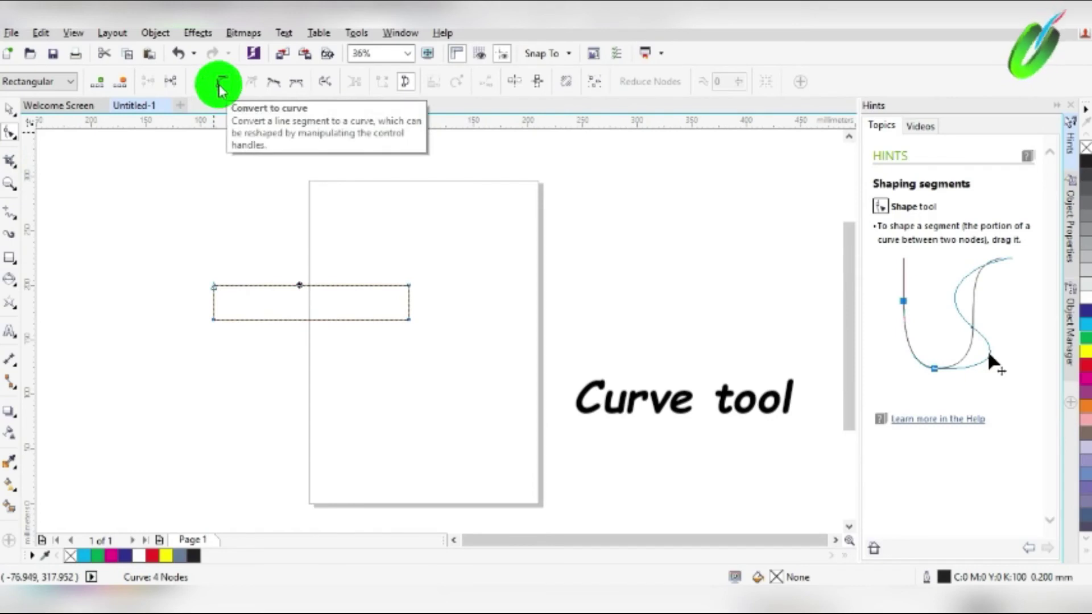
{"action": "left_click", "coordinate": [221, 87]}
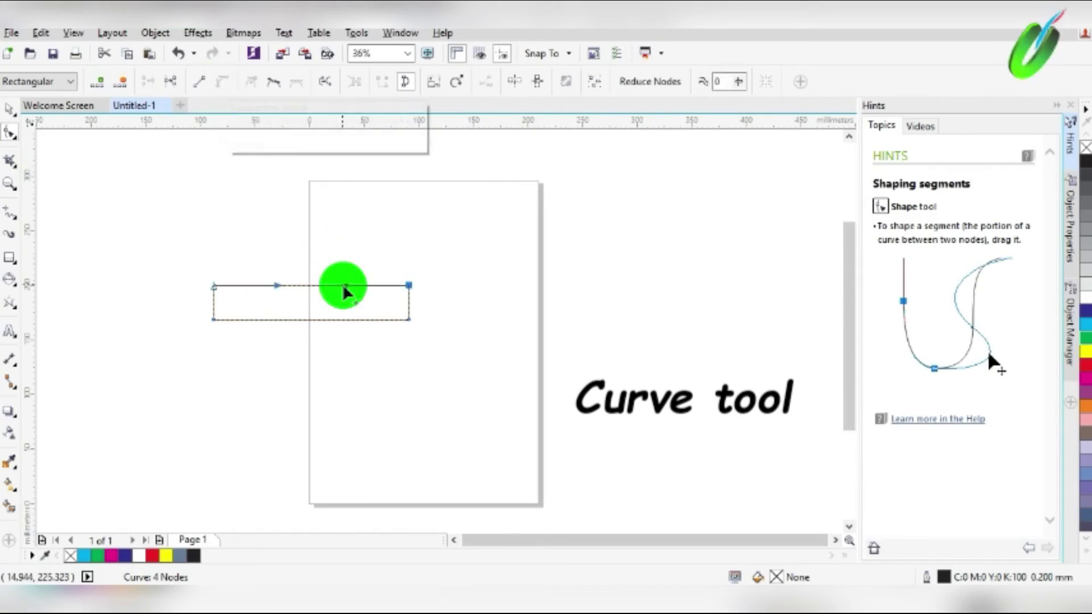
{"action": "mouse_move", "coordinate": [348, 291]}
{"action": "left_mouse_down"}
{"action": "mouse_move", "coordinate": [279, 289]}
{"action": "mouse_move", "coordinate": [328, 320]}
{"action": "left_mouse_up"}
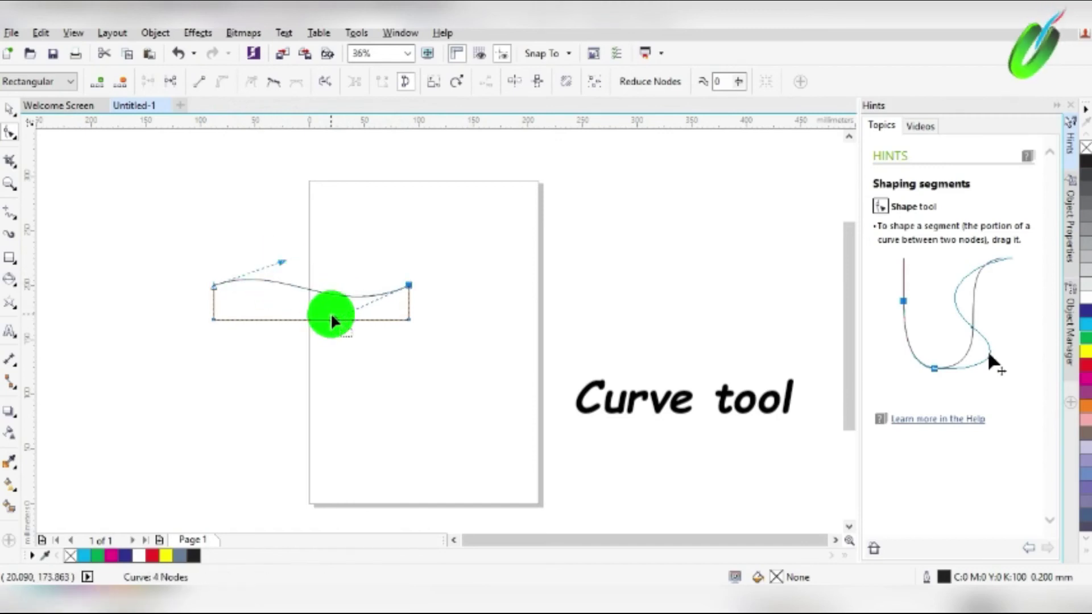
{"action": "key", "text": "space"}
{"action": "key", "text": "space"}
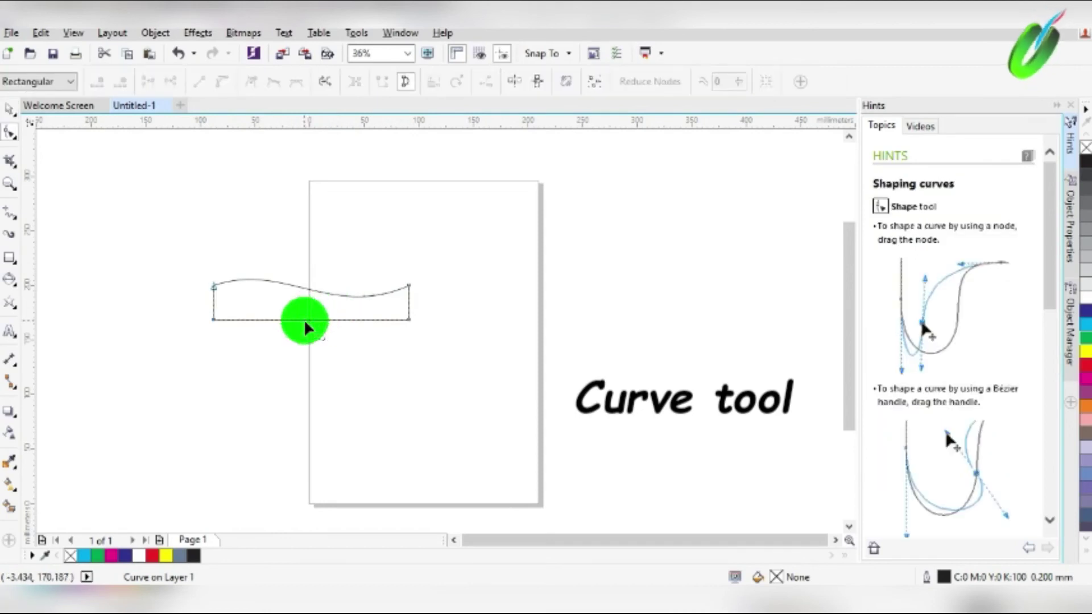
Convert the bottom edge to a curve and bend it into a downward S-curve
{"action": "left_click", "coordinate": [305, 321]}
{"action": "left_click", "coordinate": [222, 82]}
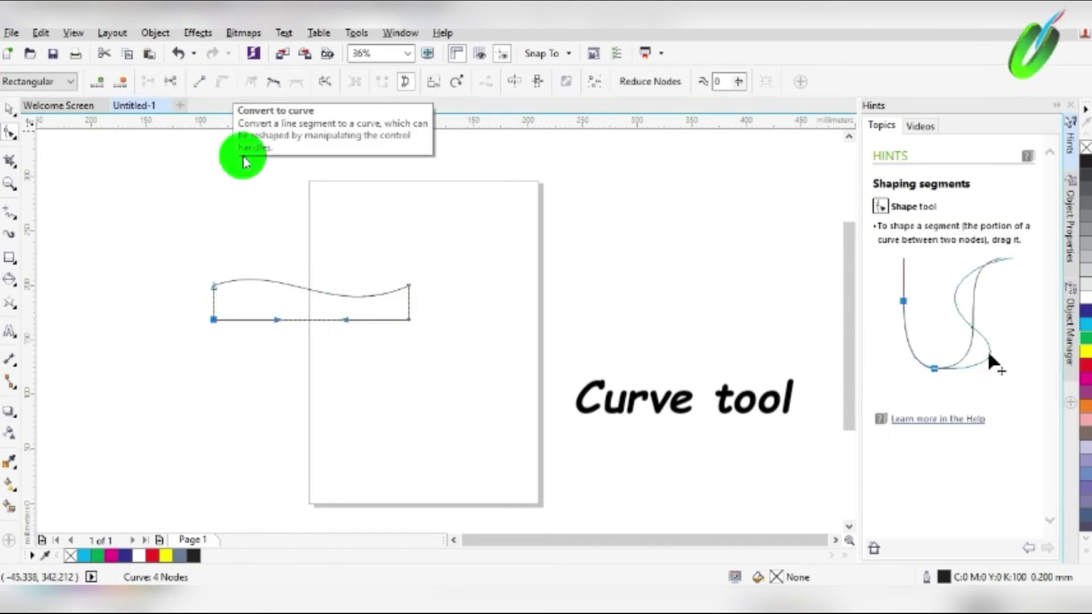
{"action": "left_click_drag", "start_coordinate": [276, 322], "coordinate": [281, 376]}
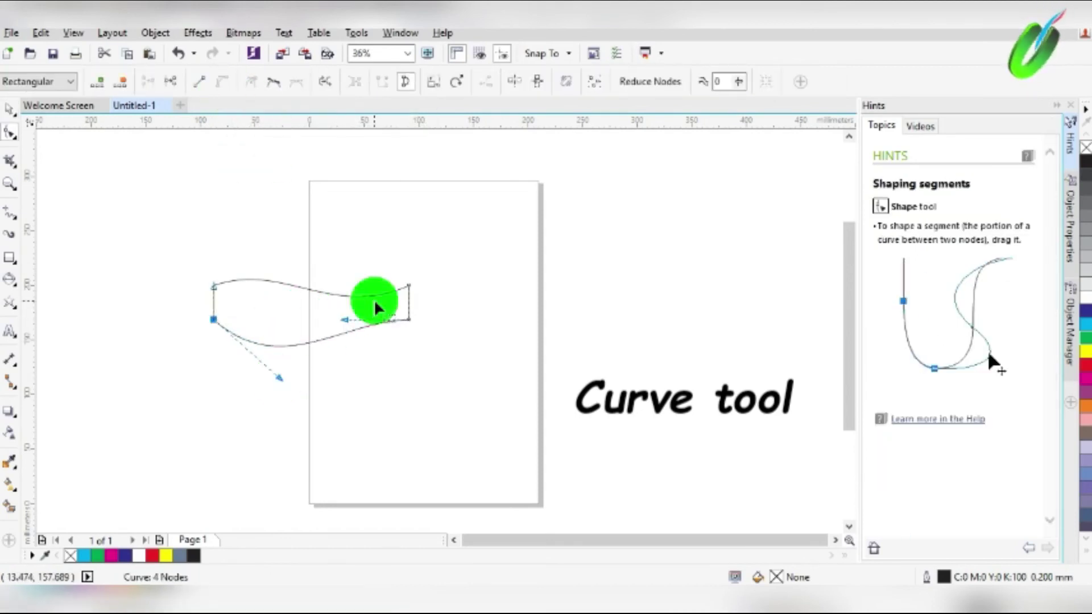
{"action": "left_click_drag", "start_coordinate": [347, 325], "coordinate": [344, 295]}
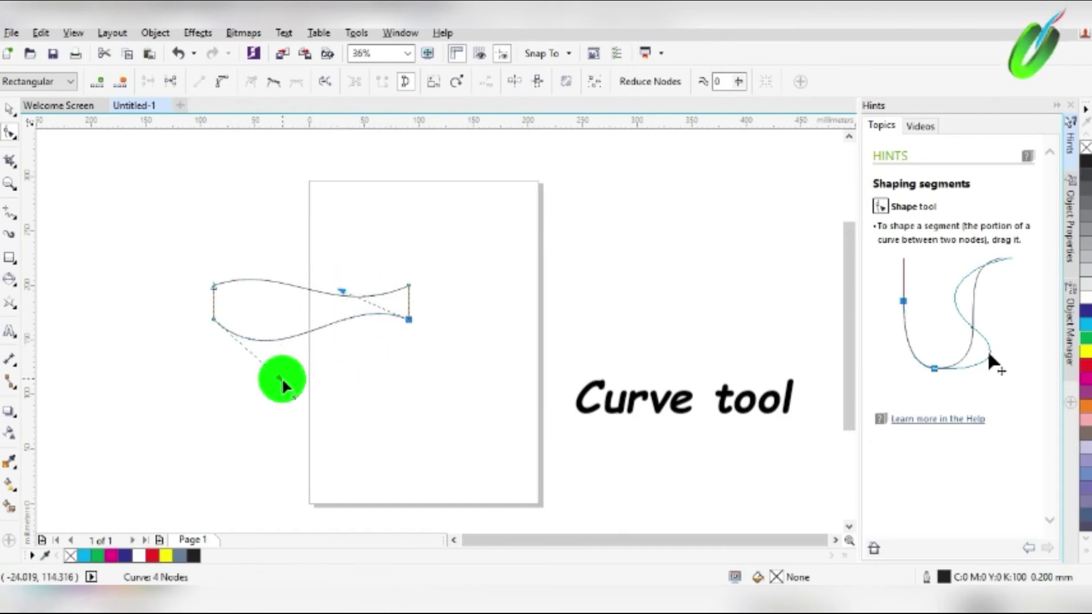
{"action": "left_click_drag", "start_coordinate": [262, 387], "coordinate": [249, 388]}
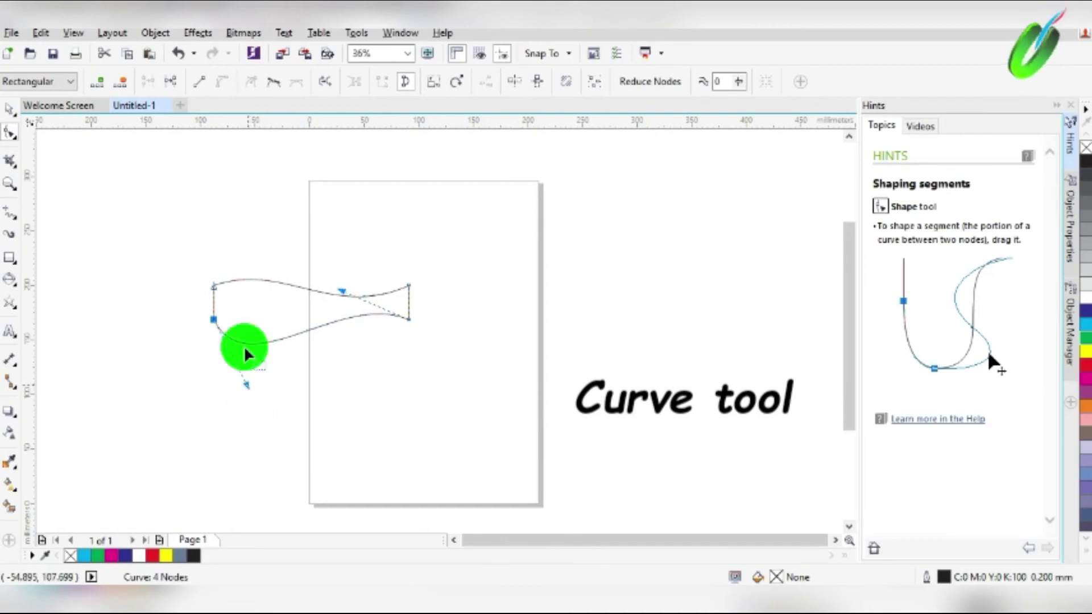
{"action": "left_click", "coordinate": [225, 300]}
Drag the top-left node's handles to swell the upper body outward
{"action": "left_click", "coordinate": [280, 257]}
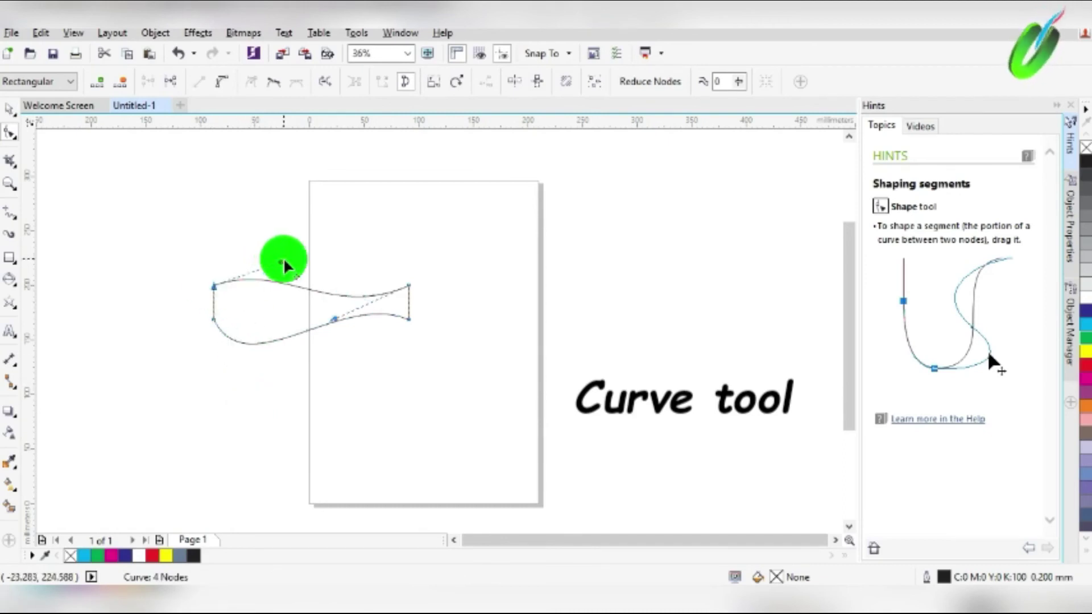
{"action": "left_click_drag", "start_coordinate": [281, 263], "coordinate": [271, 233]}
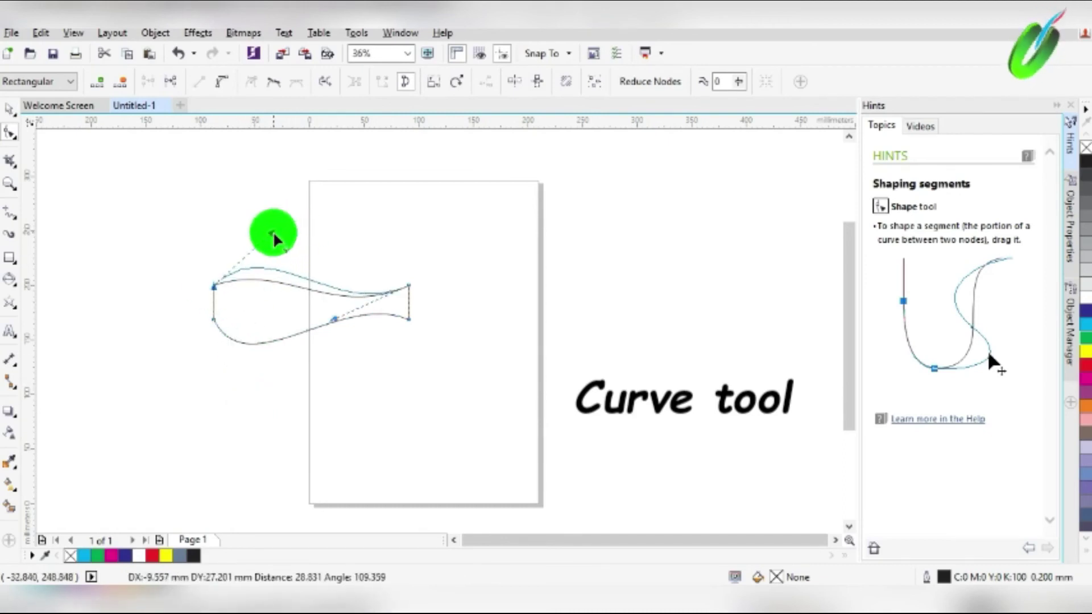
{"action": "left_click_drag", "start_coordinate": [272, 234], "coordinate": [270, 221]}
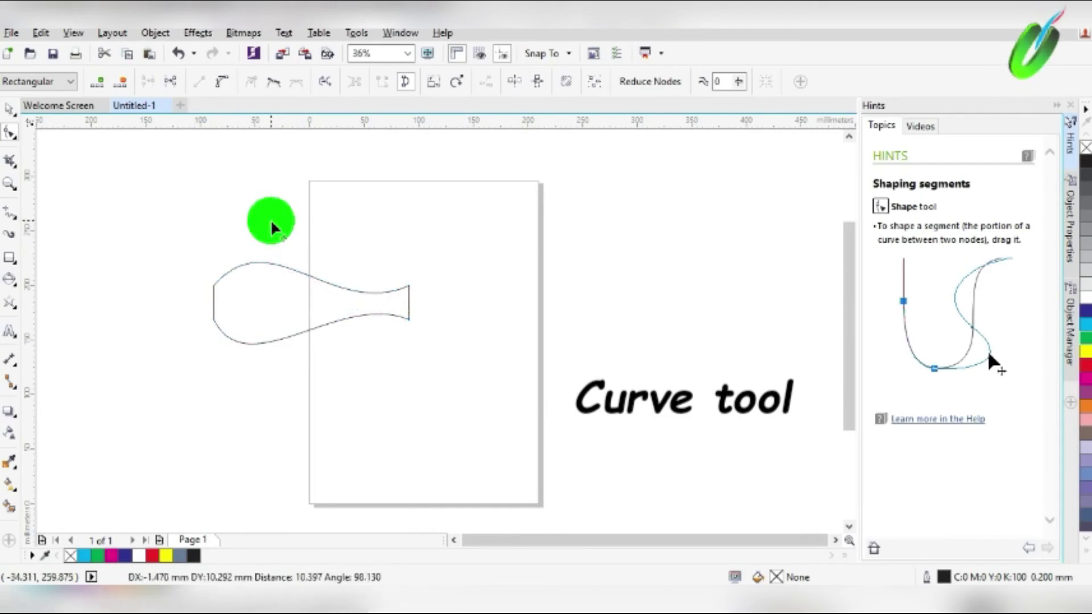
{"action": "left_click", "coordinate": [334, 322]}
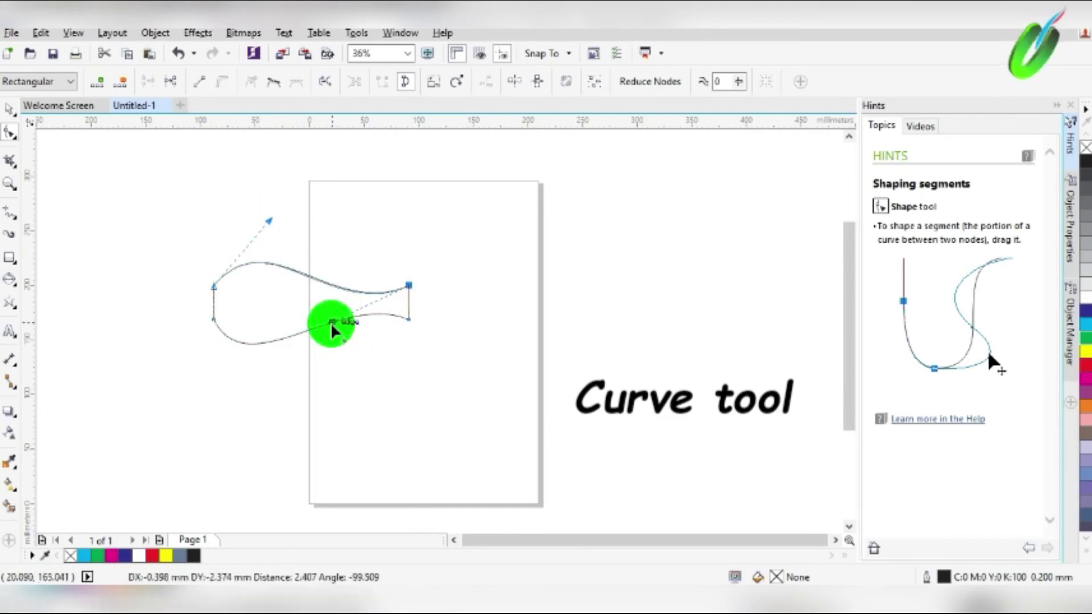
{"action": "key", "text": "space"}
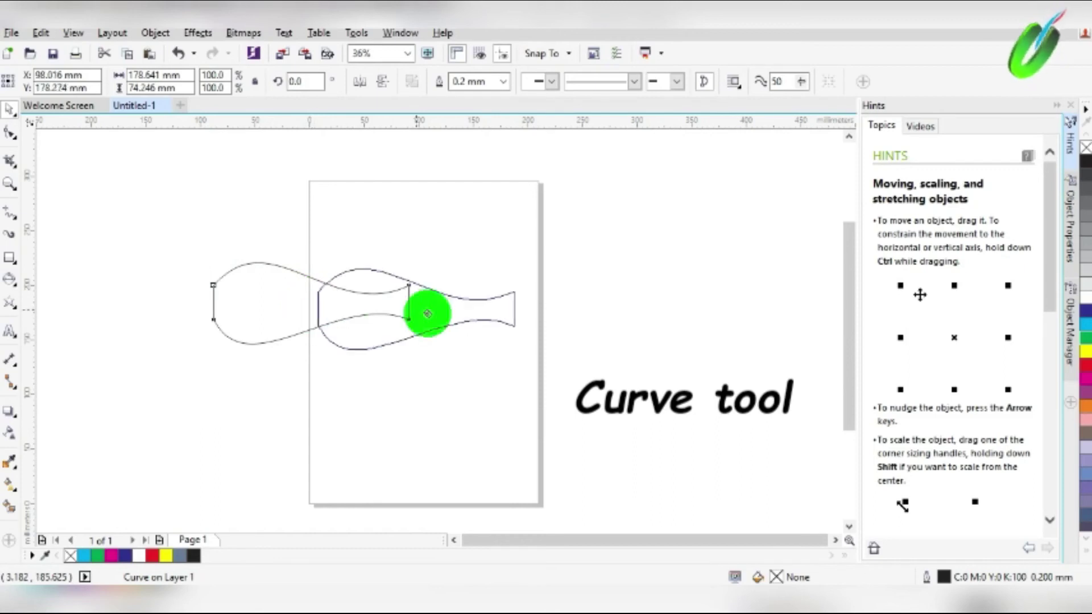
Move the fish outline onto the page and fill it green
{"action": "left_click_drag", "start_coordinate": [311, 302], "coordinate": [420, 303]}
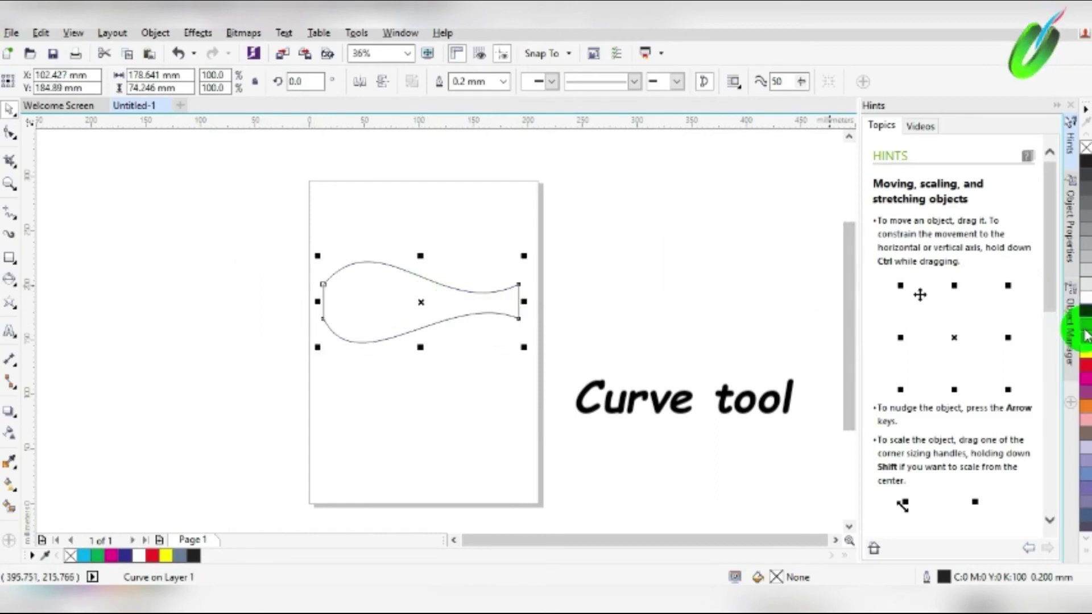
{"action": "left_click", "coordinate": [1086, 338]}
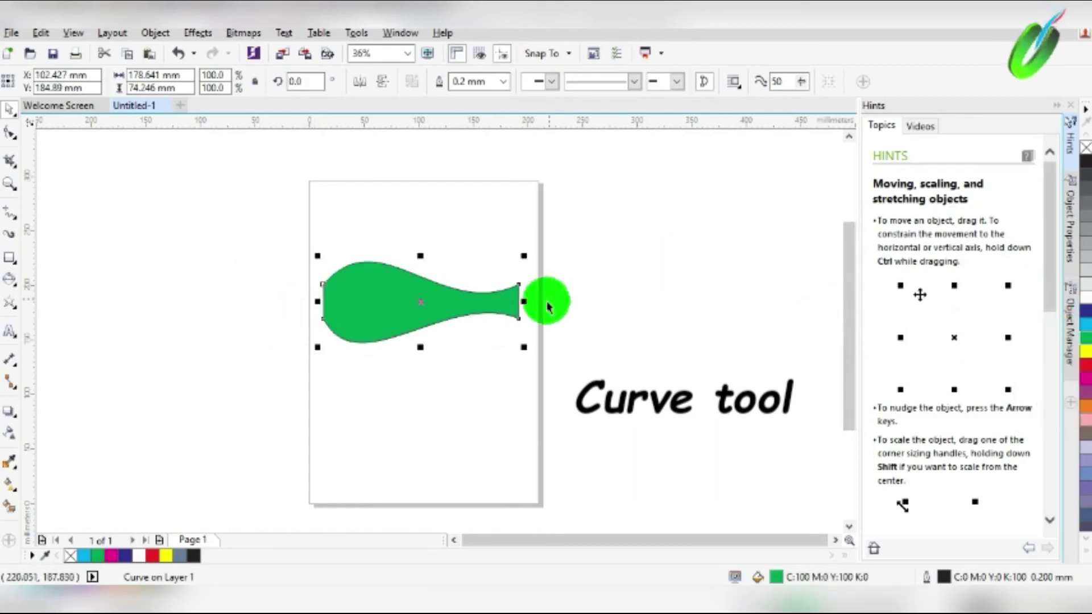
{"action": "mouse_move", "coordinate": [420, 307]}
{"action": "left_mouse_down"}
{"action": "mouse_move", "coordinate": [420, 262]}
{"action": "mouse_move", "coordinate": [417, 290]}
{"action": "left_mouse_up"}
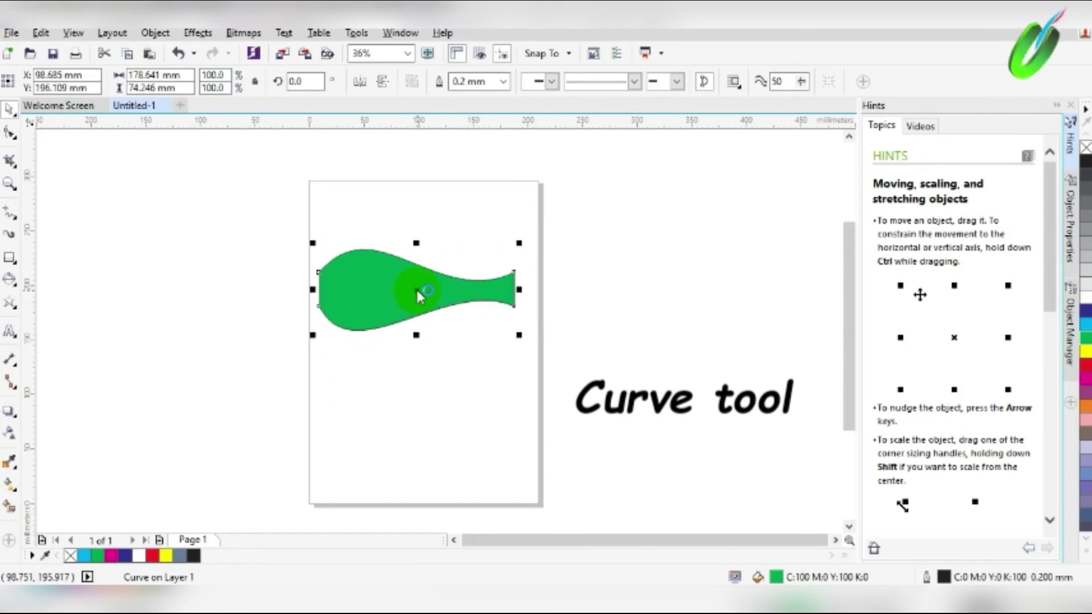
Pull the fish's left end node out into a pointed snout
{"action": "key", "text": "F10"}
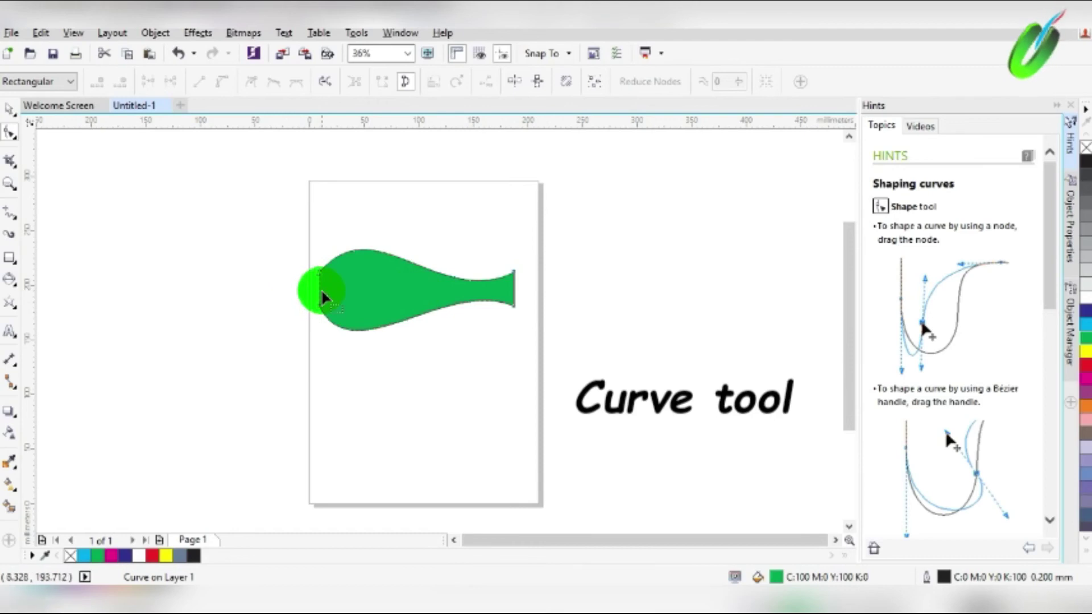
{"action": "left_click_drag", "start_coordinate": [320, 294], "coordinate": [270, 299]}
{"action": "key", "text": "space"}
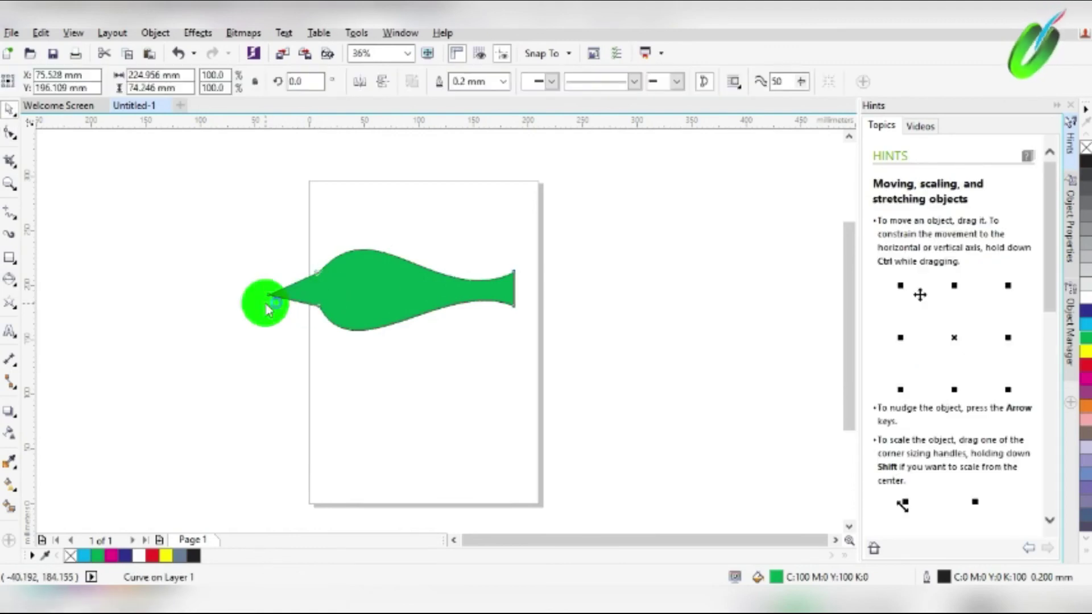
{"action": "key", "text": "space"}
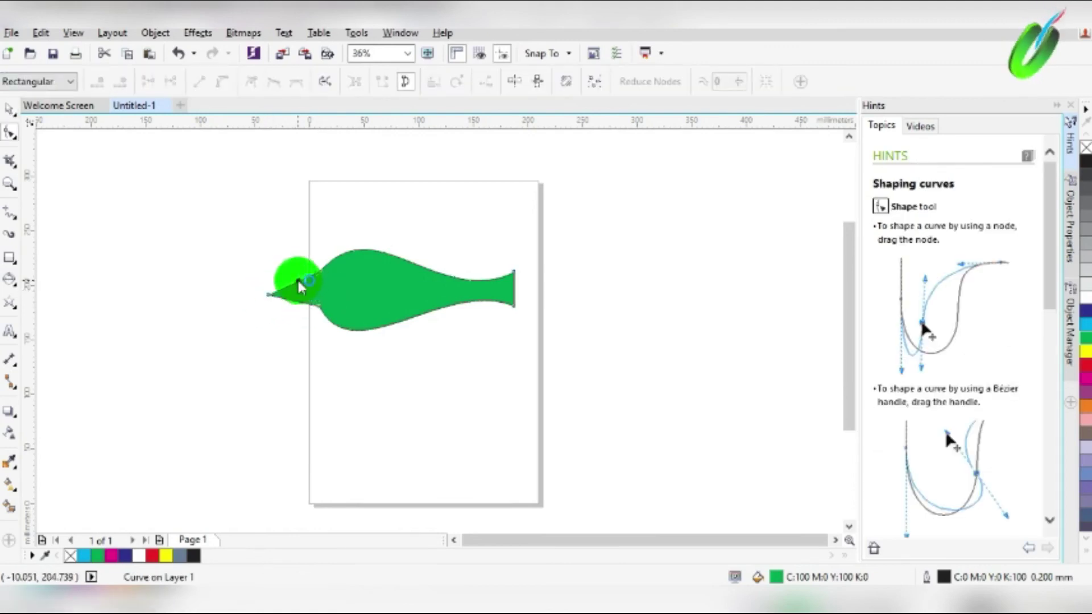
Convert the head segment to a curve and bulge it into a rounded head
{"action": "left_click", "coordinate": [300, 286]}
{"action": "left_click", "coordinate": [222, 83]}
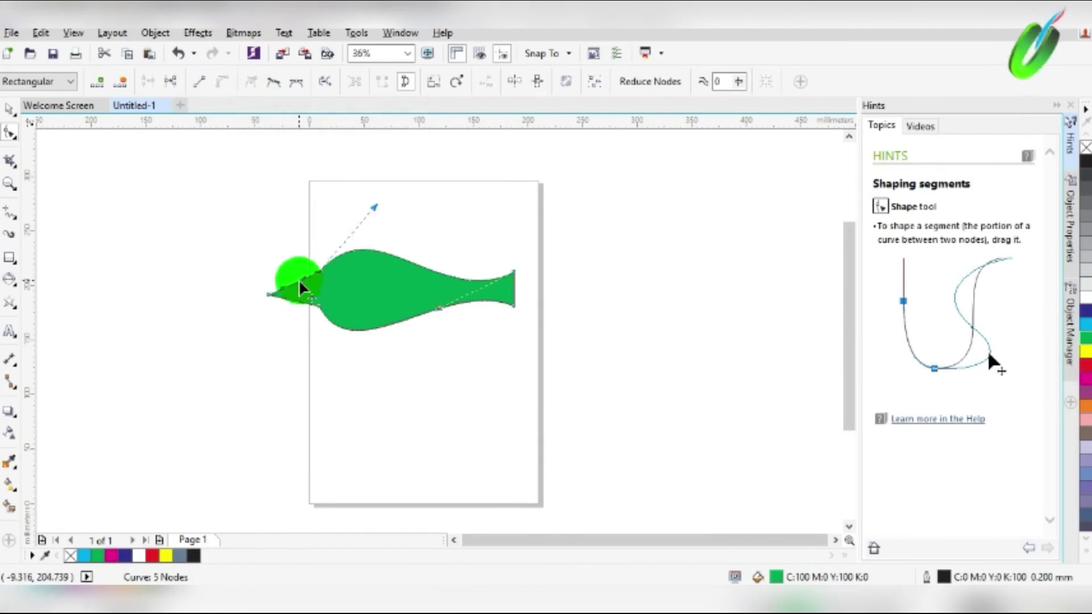
{"action": "left_click_drag", "start_coordinate": [298, 287], "coordinate": [293, 281]}
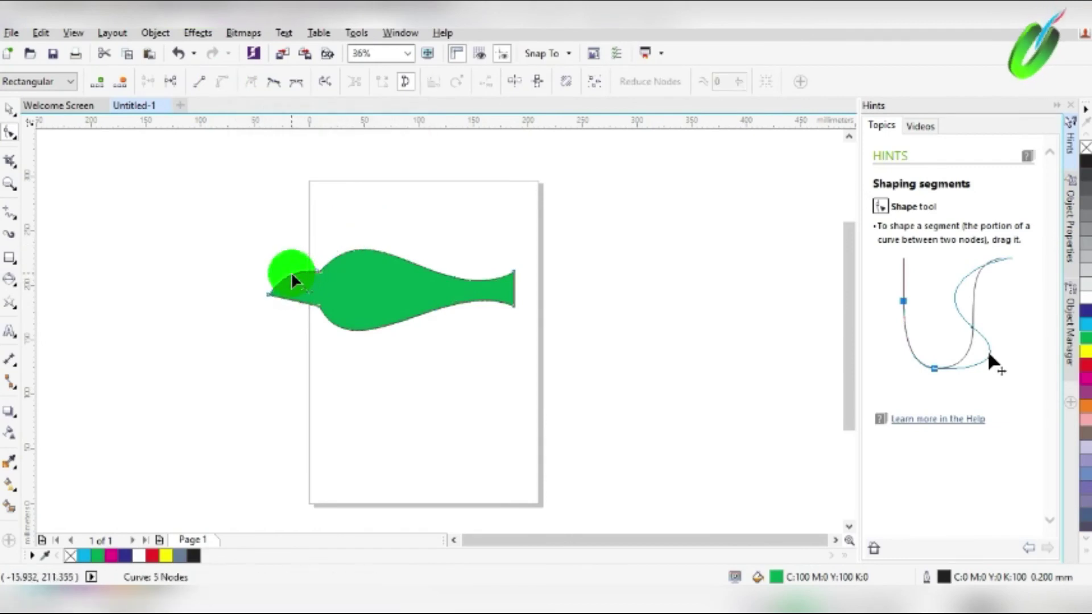
{"action": "left_click", "coordinate": [221, 81]}
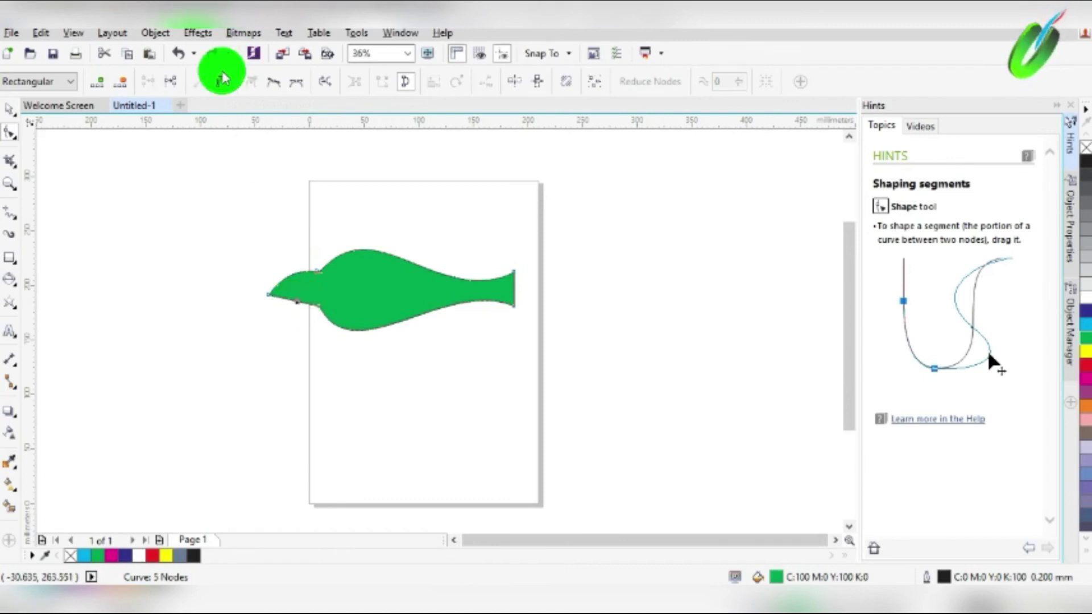
{"action": "left_click", "coordinate": [323, 283]}
{"action": "mouse_move", "coordinate": [294, 307]}
{"action": "left_mouse_down"}
{"action": "mouse_move", "coordinate": [293, 320]}
{"action": "mouse_move", "coordinate": [309, 312]}
{"action": "left_mouse_up"}
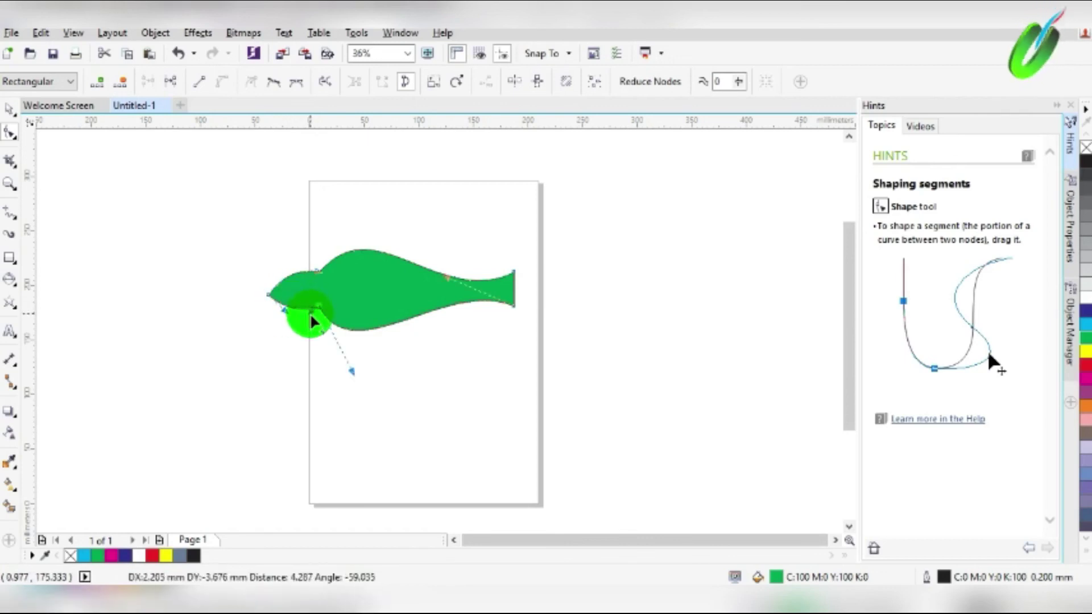
{"action": "key", "text": "space"}
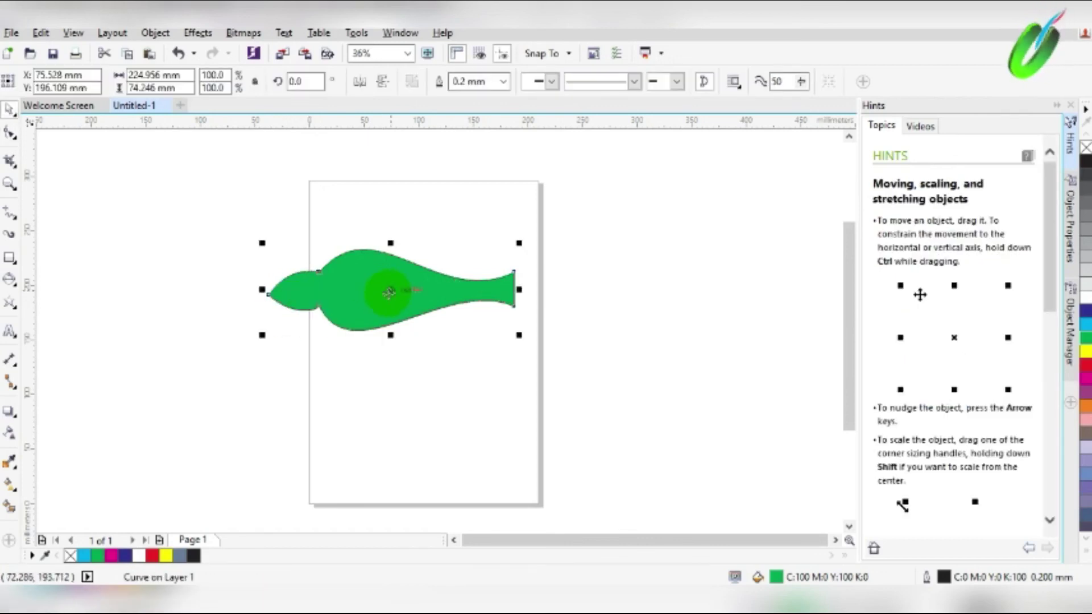
Select the green fish and delete it, leaving the page blank
{"action": "left_click_drag", "start_coordinate": [422, 285], "coordinate": [422, 285]}
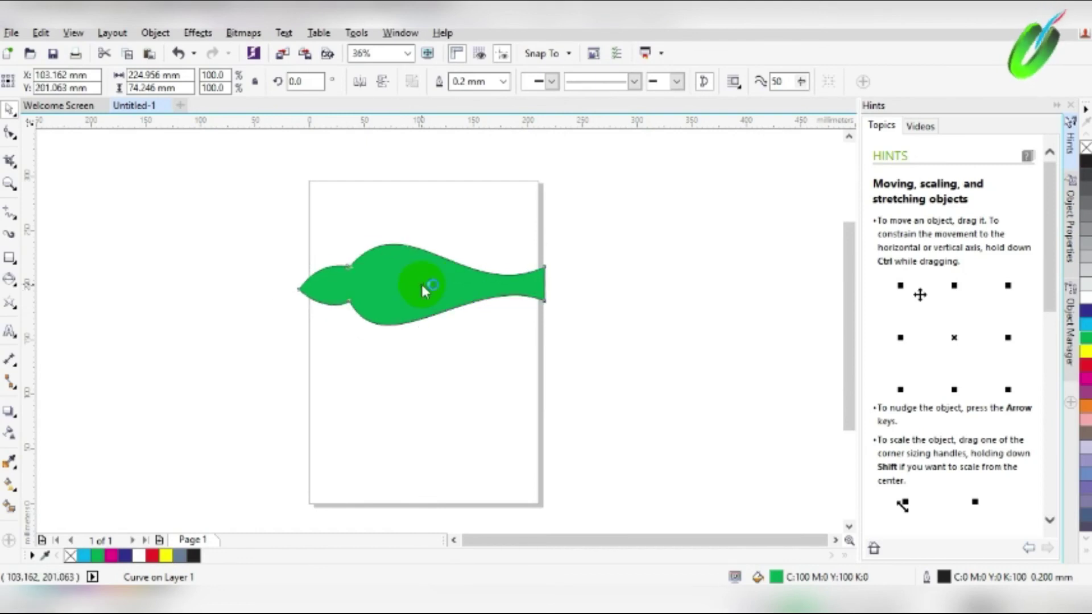
{"action": "key", "text": "space"}
{"action": "key", "text": "space"}
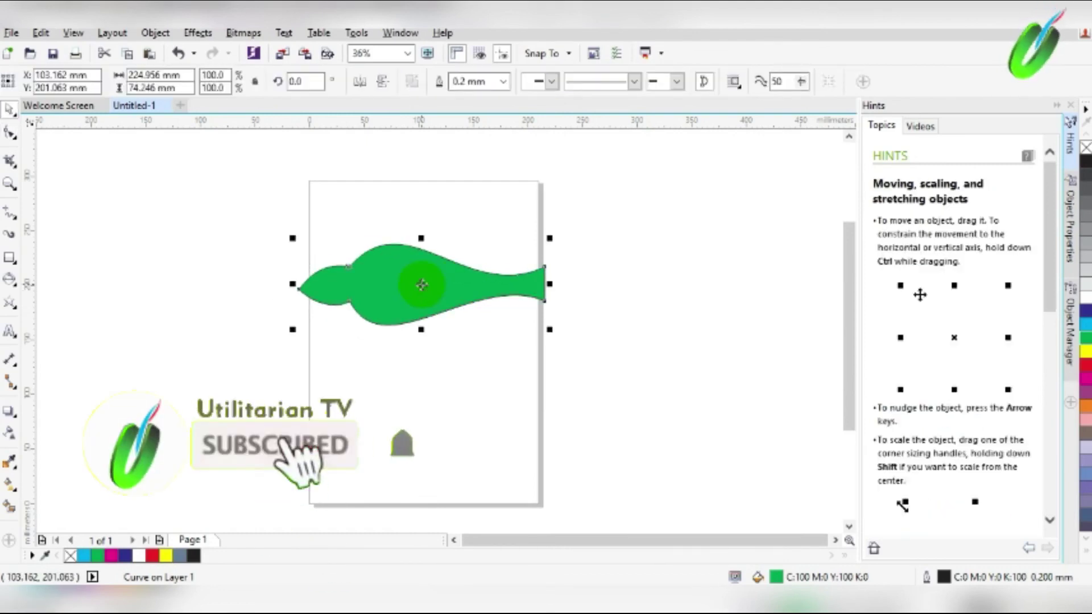
{"action": "key", "text": "Delete"}
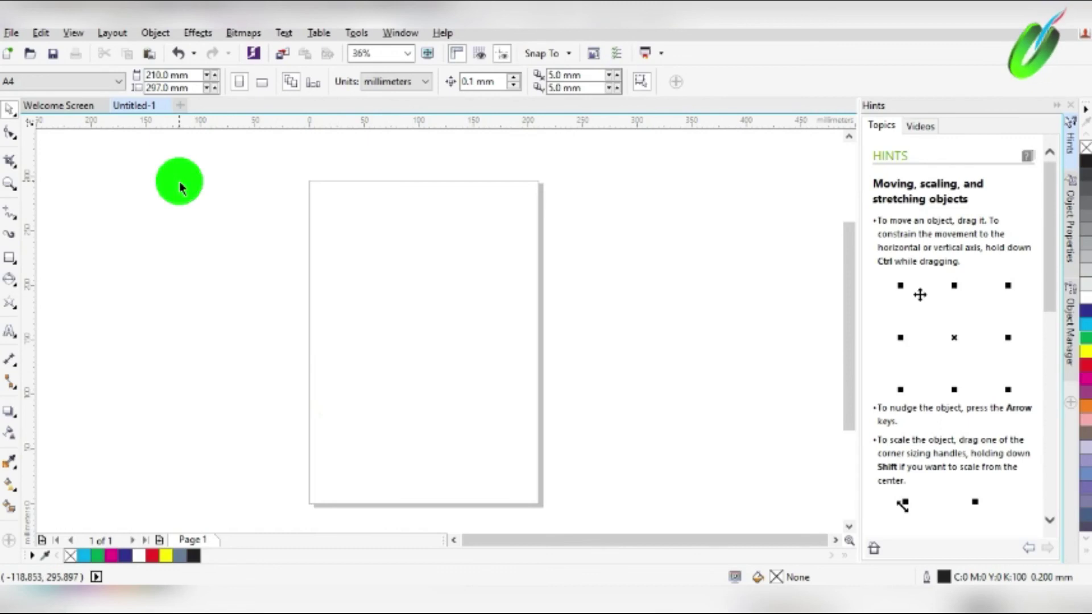
{"action": "left_click_drag", "start_coordinate": [293, 170], "coordinate": [546, 492]}
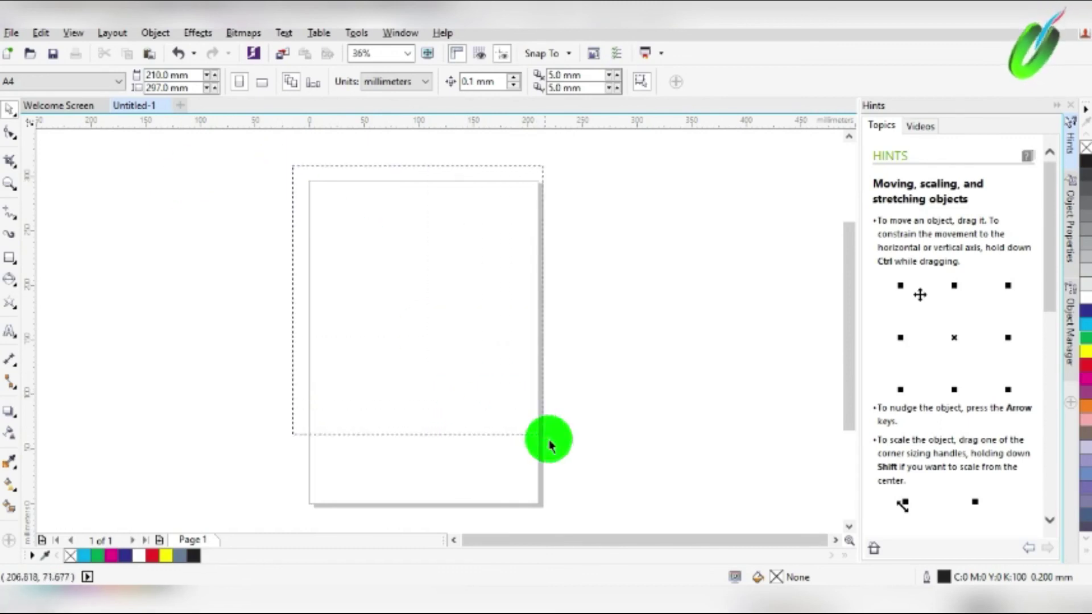